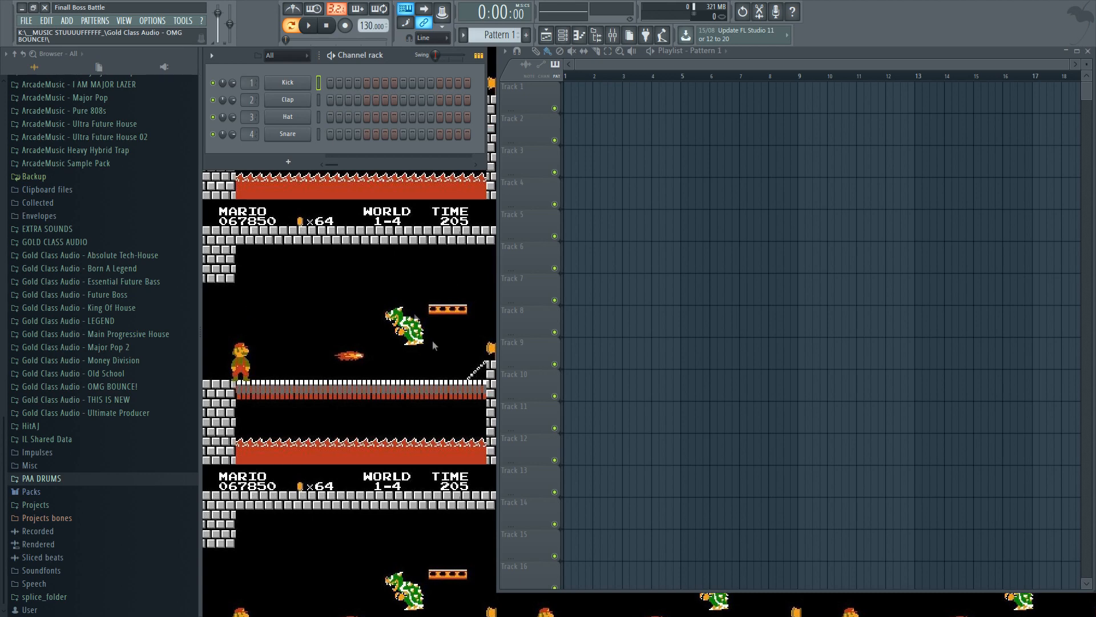
Add a Koji 32bit instrument channel and select its Slap Bass sound
{"action": "left_click", "coordinate": [172, 71]}
{"action": "scroll", "coordinate": [156, 266], "scroll_direction": "down", "scroll_amount": 5}
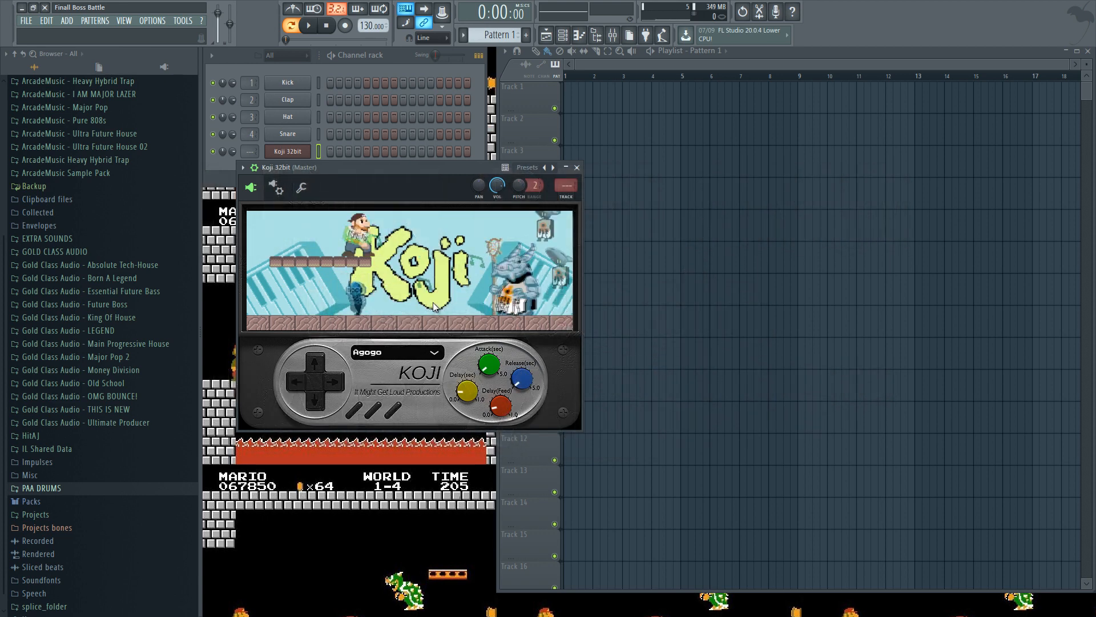
{"action": "left_click", "coordinate": [386, 355]}
{"action": "scroll", "coordinate": [430, 486], "scroll_direction": "down", "scroll_amount": 10}
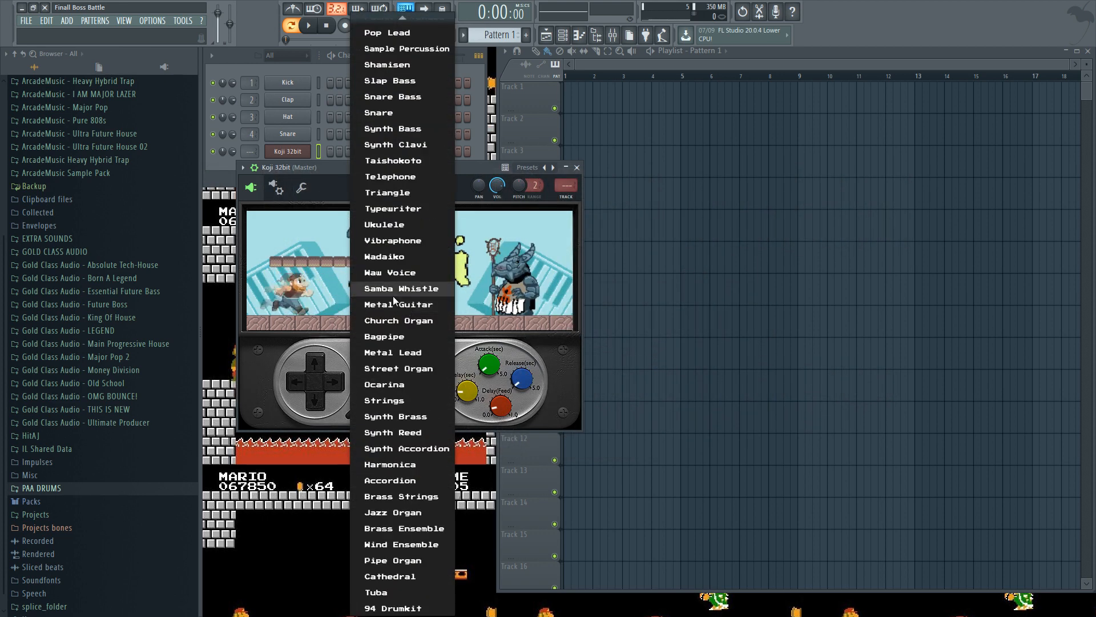
{"action": "scroll", "coordinate": [399, 298], "scroll_direction": "up", "scroll_amount": 8}
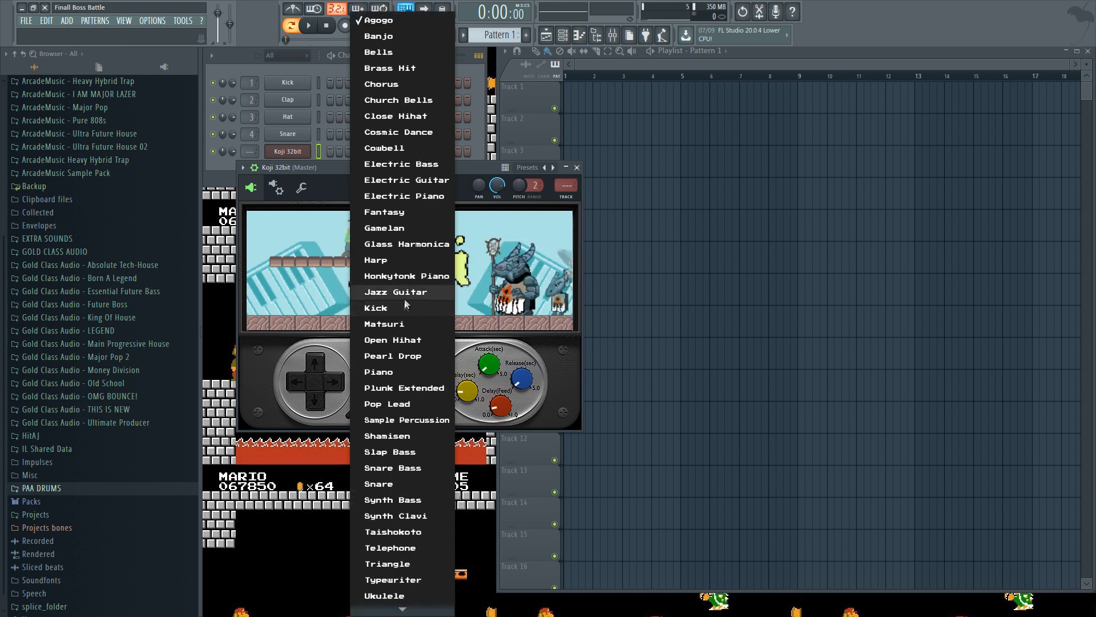
{"action": "left_click", "coordinate": [340, 166]}
{"action": "left_click_drag", "start_coordinate": [341, 165], "coordinate": [375, 143]}
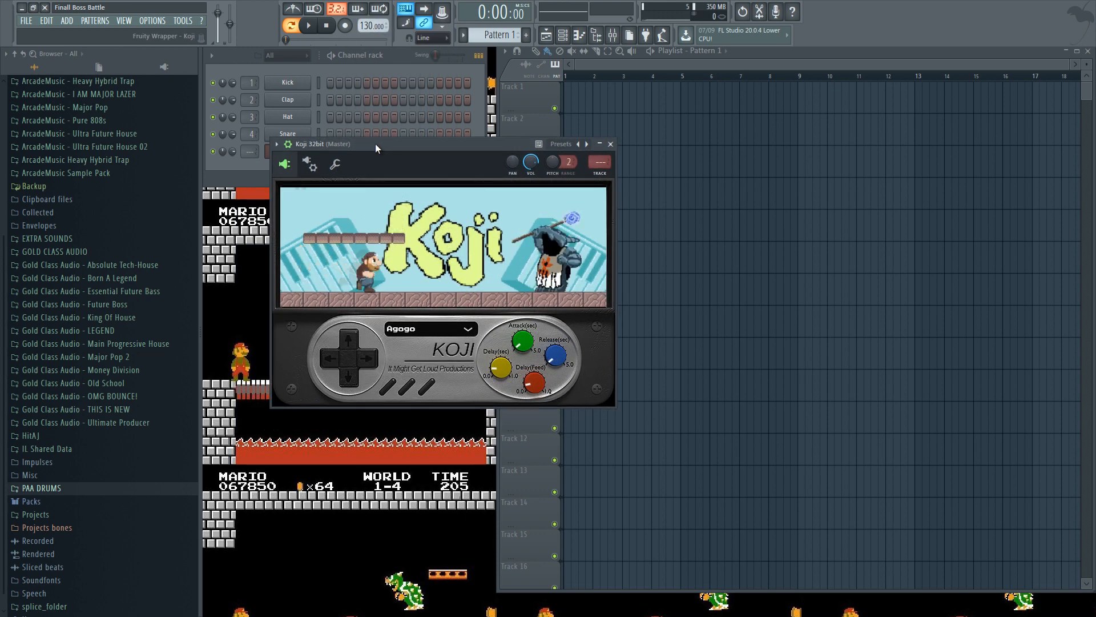
{"action": "left_click", "coordinate": [421, 329]}
{"action": "scroll", "coordinate": [429, 442], "scroll_direction": "down", "scroll_amount": 5}
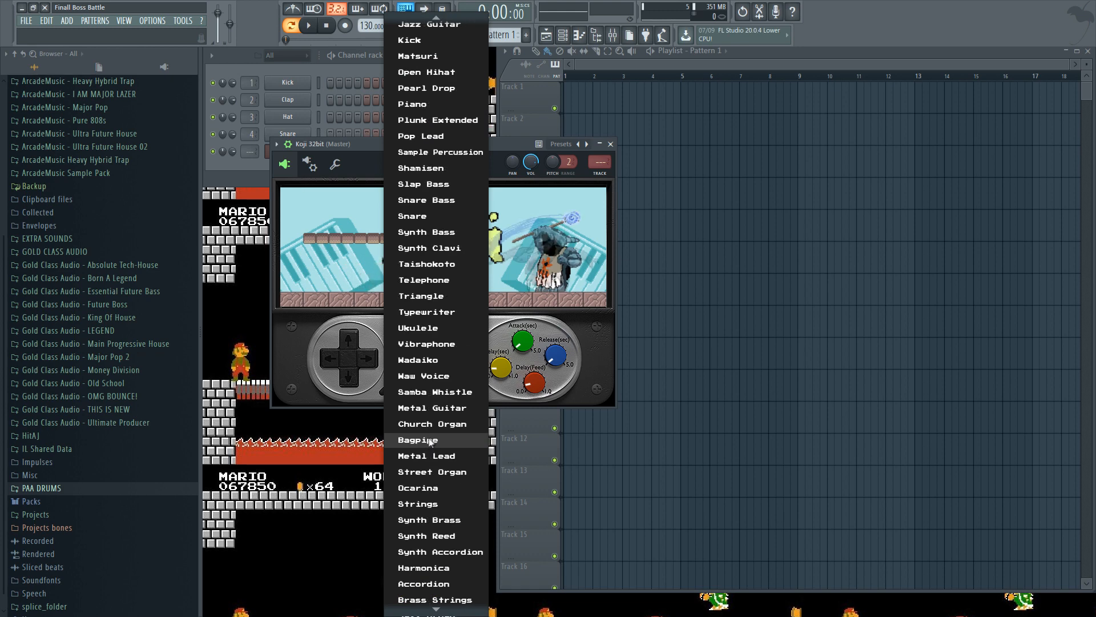
{"action": "scroll", "coordinate": [436, 400], "scroll_direction": "down", "scroll_amount": 3}
{"action": "left_click", "coordinate": [425, 82]}
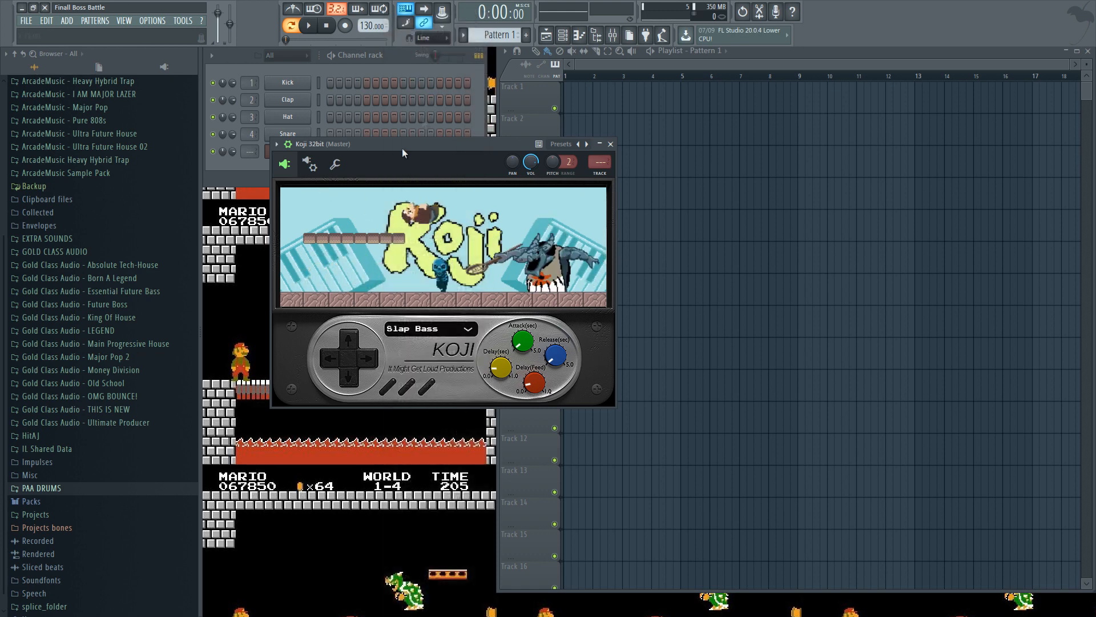
Start the Koji 32bit bass riff with two short consecutive D4 notes and set the tempo to 95 BPM
{"action": "key", "text": "F7"}
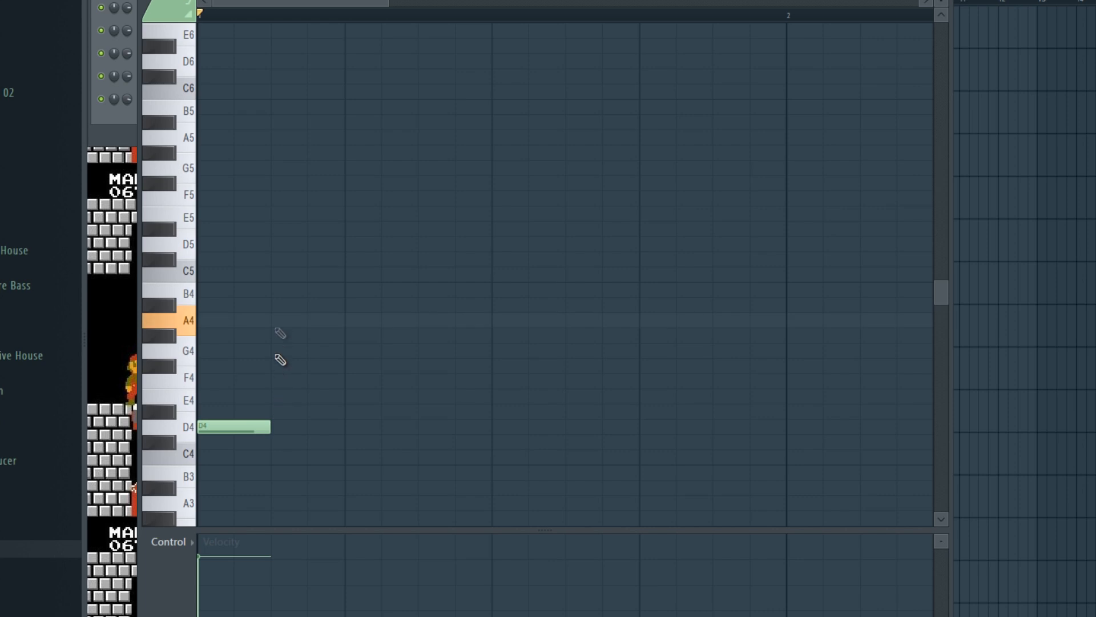
{"action": "key", "text": "space"}
{"action": "key", "text": "space"}
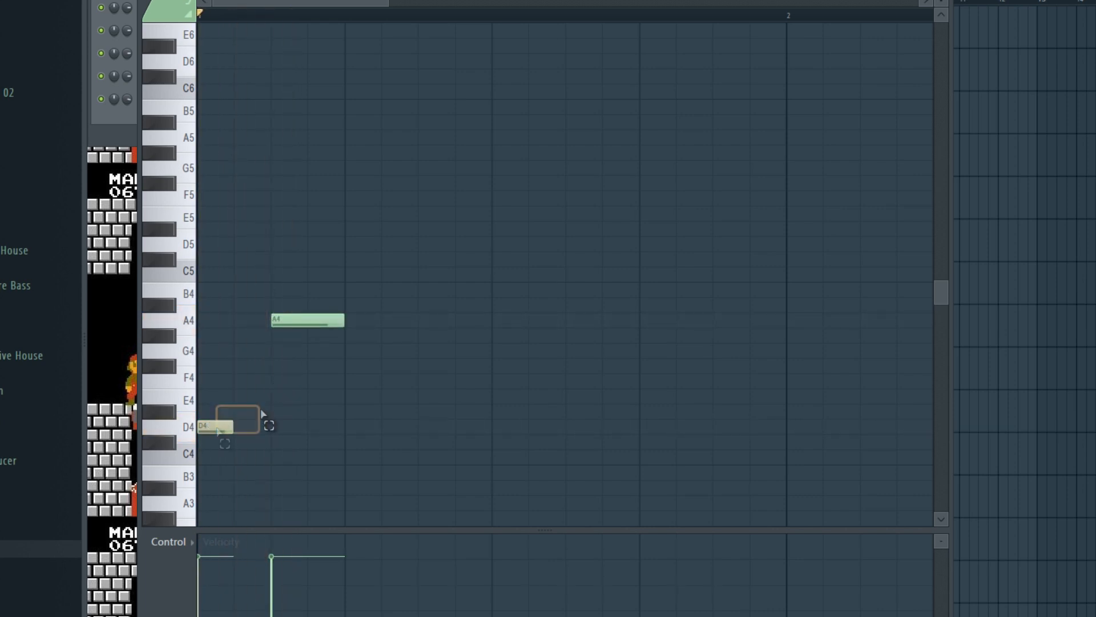
{"action": "key", "text": "space"}
{"action": "right_click", "coordinate": [320, 322]}
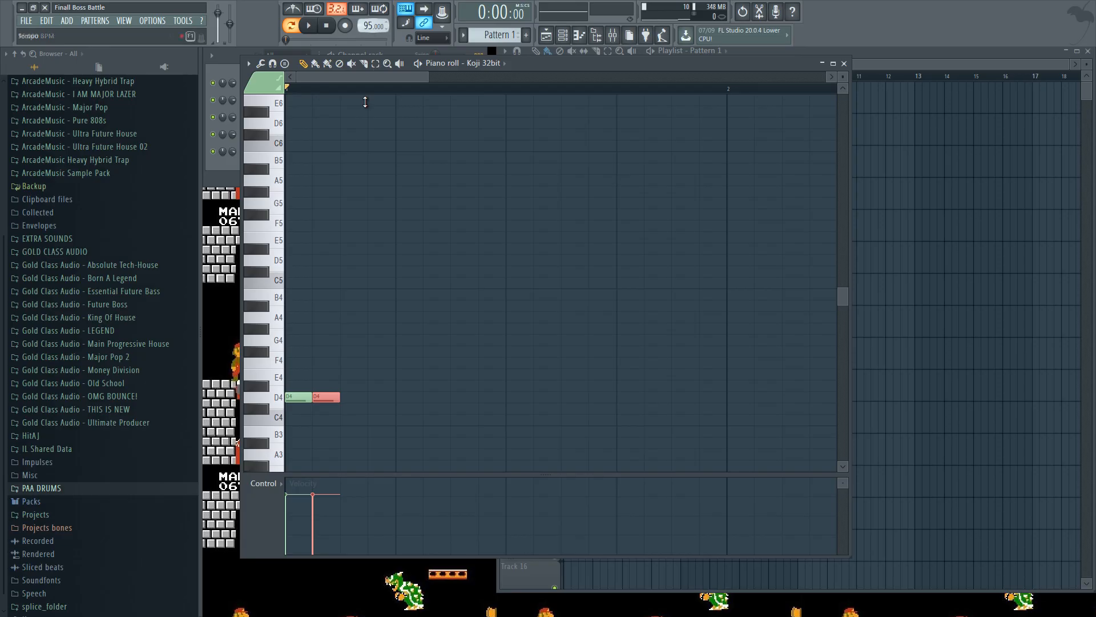
Continue the bass riff with an A4, two D4 notes and a B4
{"action": "key", "text": "space"}
{"action": "key", "text": "space"}
{"action": "left_click", "coordinate": [273, 348]}
{"action": "key", "text": "space"}
{"action": "key", "text": "space"}
{"action": "left_click", "coordinate": [370, 394]}
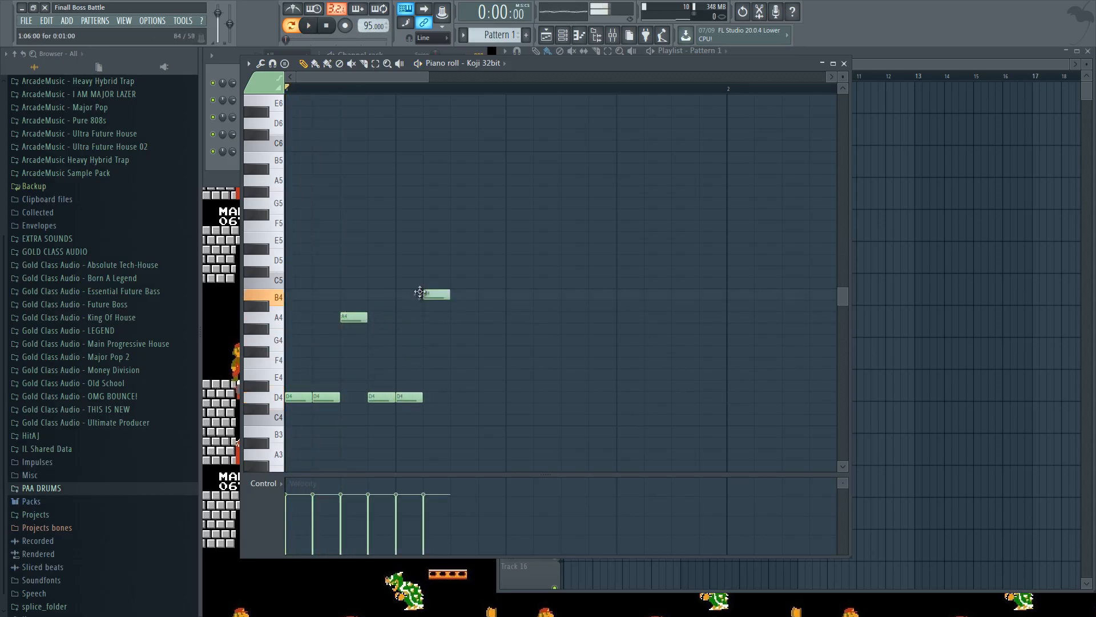
Add two D4 notes and a C5 to the riff, and set the tempo to 80 BPM
{"action": "key", "text": "space"}
{"action": "key", "text": "space"}
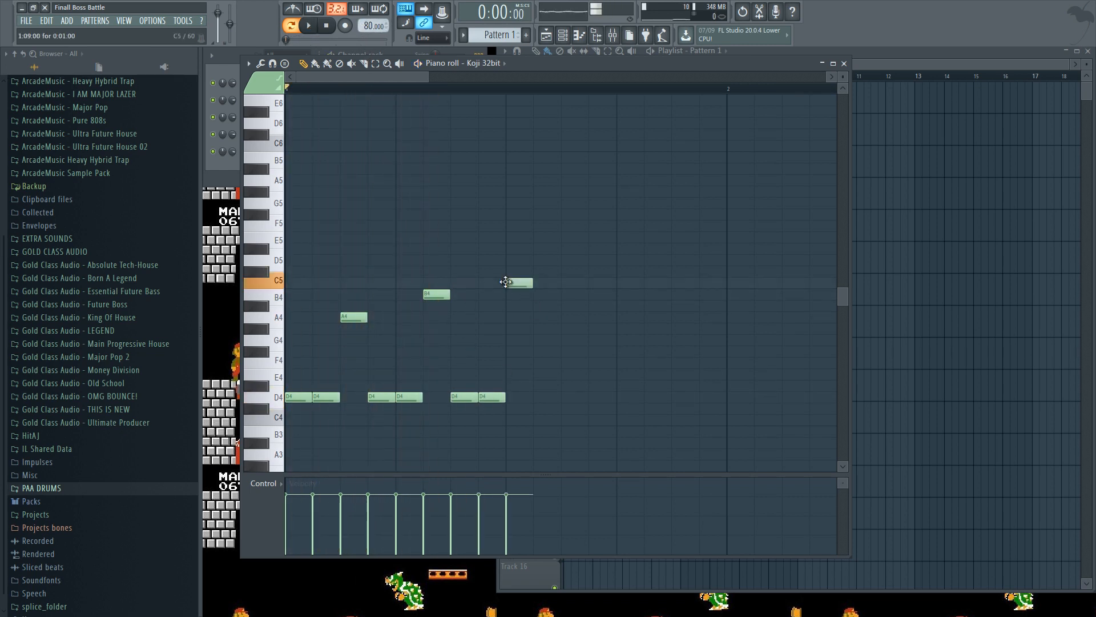
{"action": "key", "text": "space"}
{"action": "key", "text": "space"}
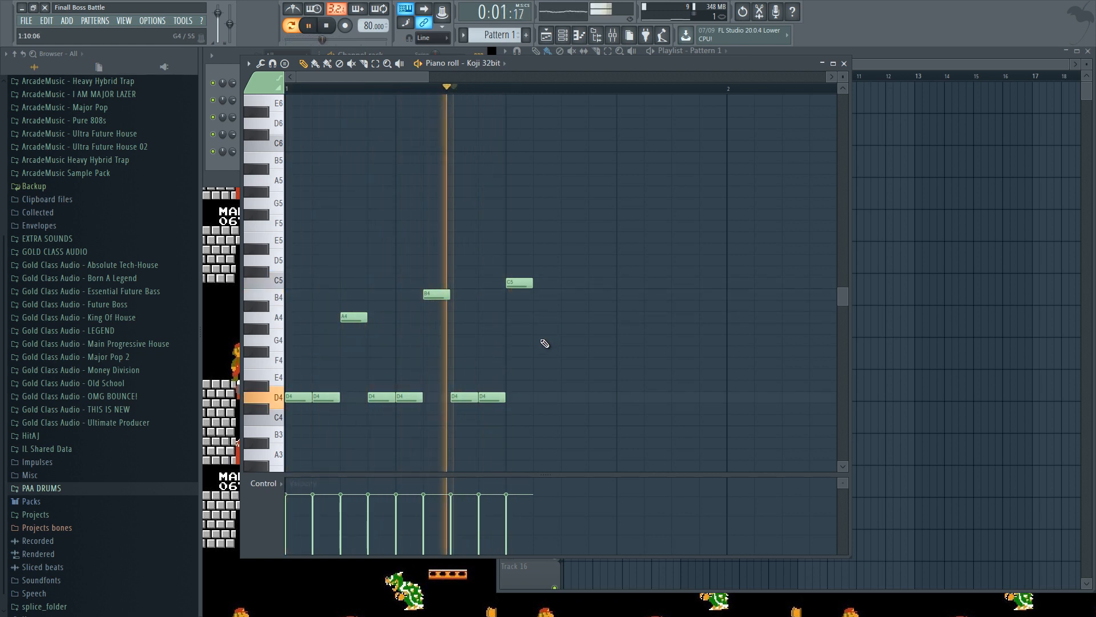
Complete the first bar with D4 pairs separated by C5 and B4, and duplicate the riff through bar 4
{"action": "key", "text": "space"}
{"action": "left_click", "coordinate": [547, 398]}
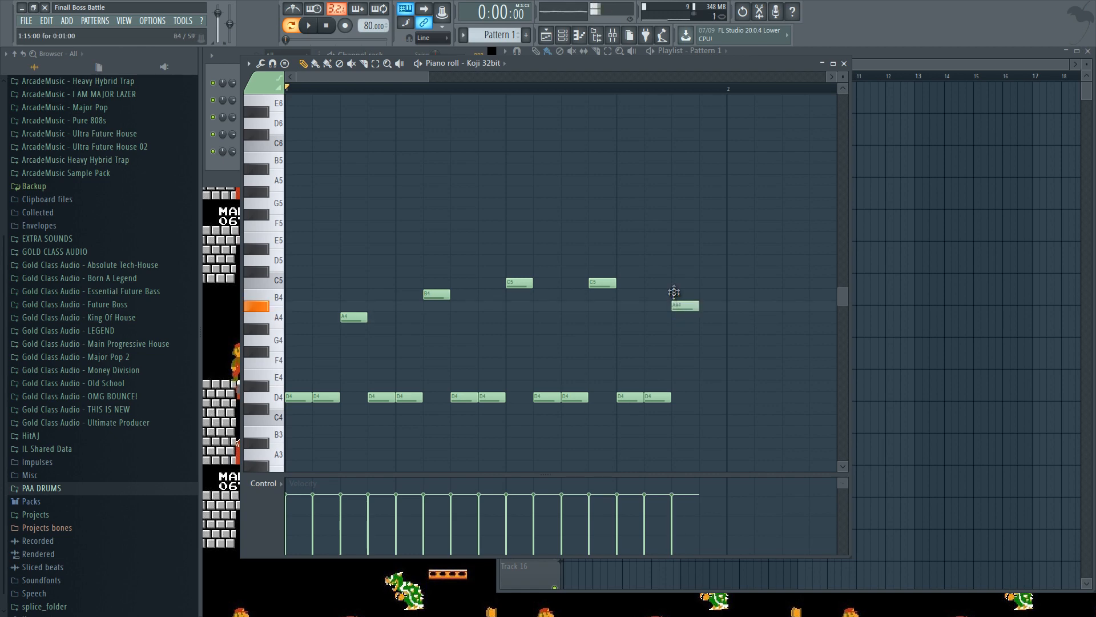
{"action": "key", "text": "space"}
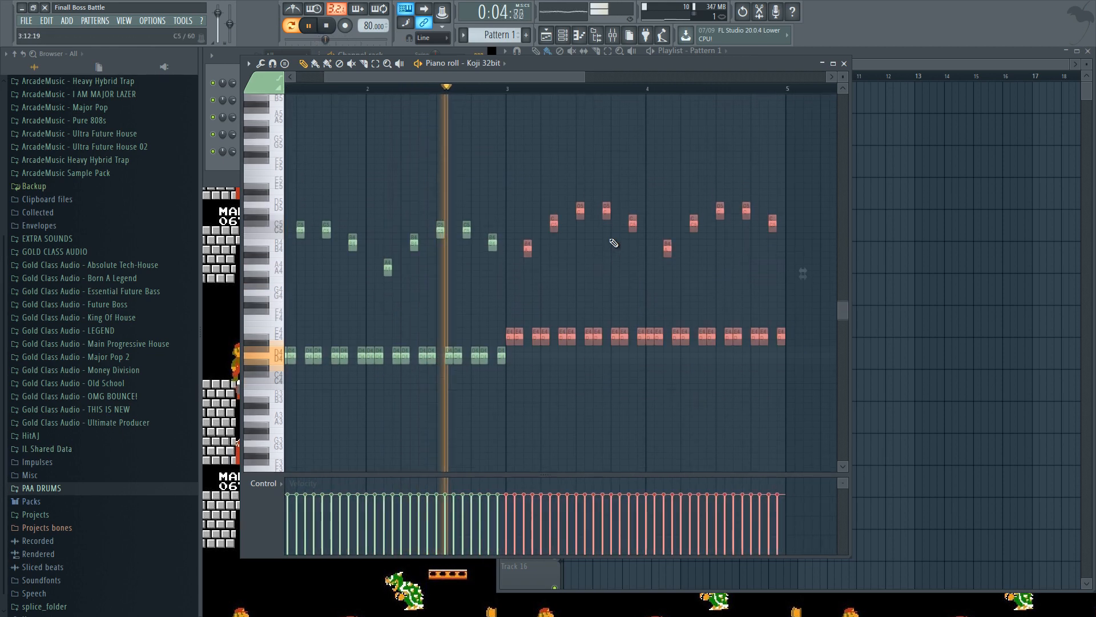
Arrange riff copies in bars 3 to 6: G4 root, D4 root, half A4 and half G4, and D4 root
{"action": "key", "text": "space"}
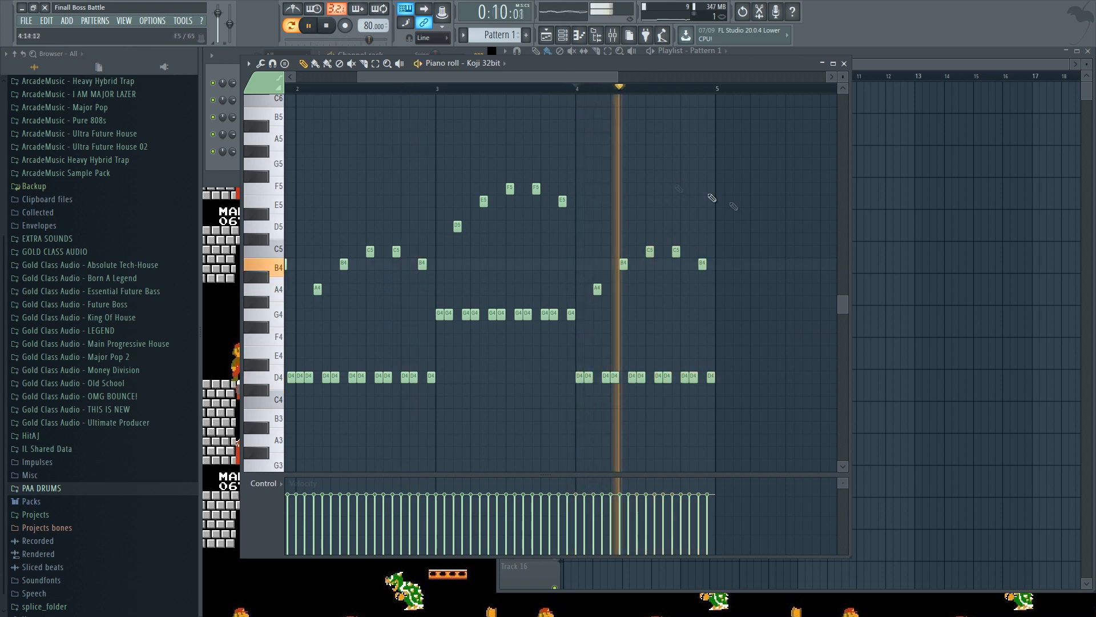
{"action": "left_click_drag", "start_coordinate": [574, 159], "coordinate": [469, 305]}
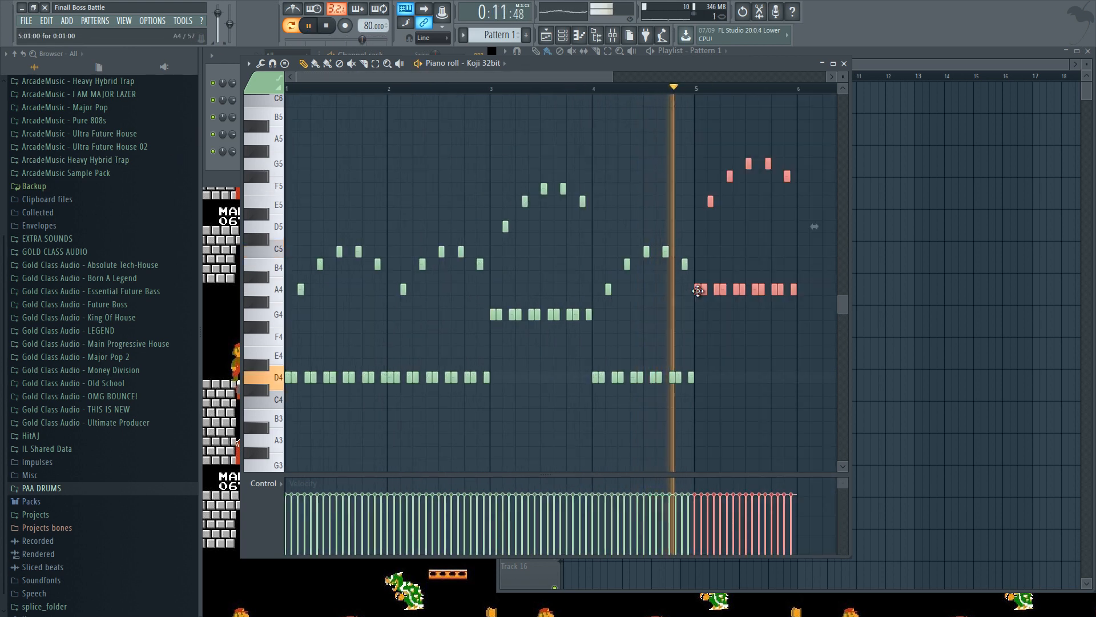
{"action": "key", "text": "space"}
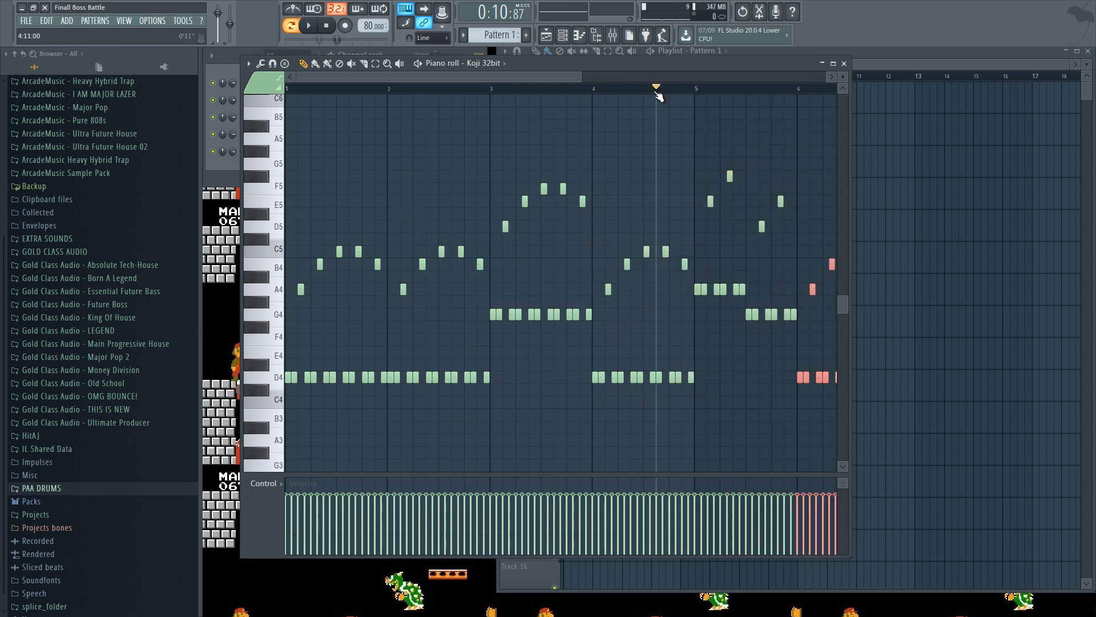
Place Pattern 1 twice in a row on playlist Track 2 and return the song position to the start
{"action": "key", "text": "space"}
{"action": "right_click", "coordinate": [637, 149]}
{"action": "left_click_drag", "start_coordinate": [588, 78], "coordinate": [446, 104]}
{"action": "scroll", "coordinate": [454, 90], "scroll_direction": "down", "scroll_amount": 4}
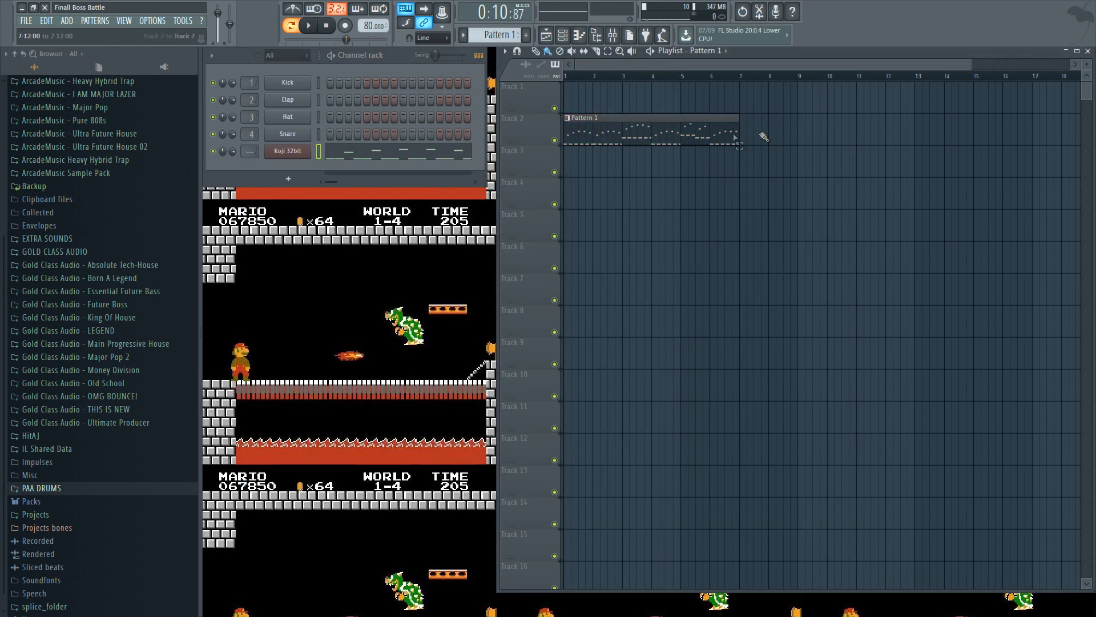
{"action": "left_click", "coordinate": [763, 137]}
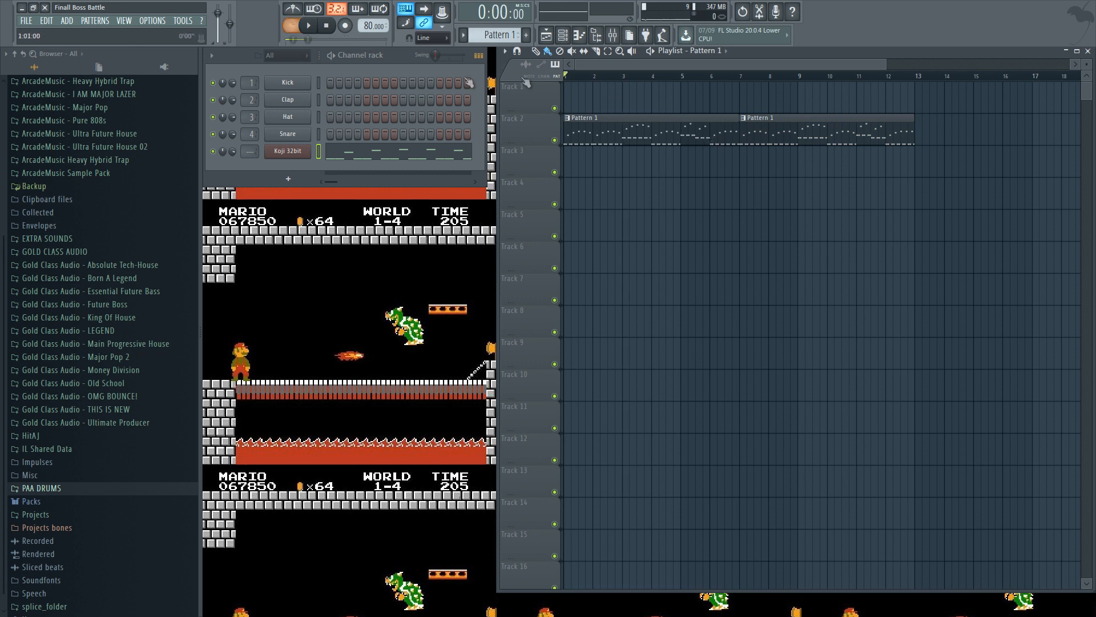
{"action": "left_click", "coordinate": [628, 78]}
{"action": "left_click", "coordinate": [572, 78]}
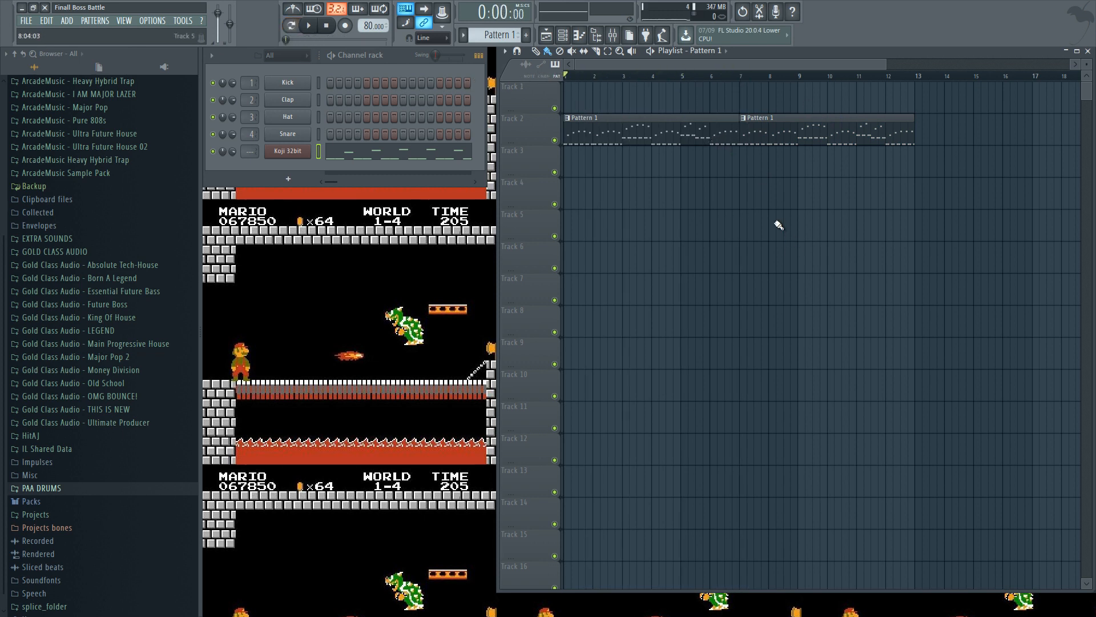
Clone the Koji 32bit channel and set the clone's sound to Metal Guitar
{"action": "right_click", "coordinate": [288, 151]}
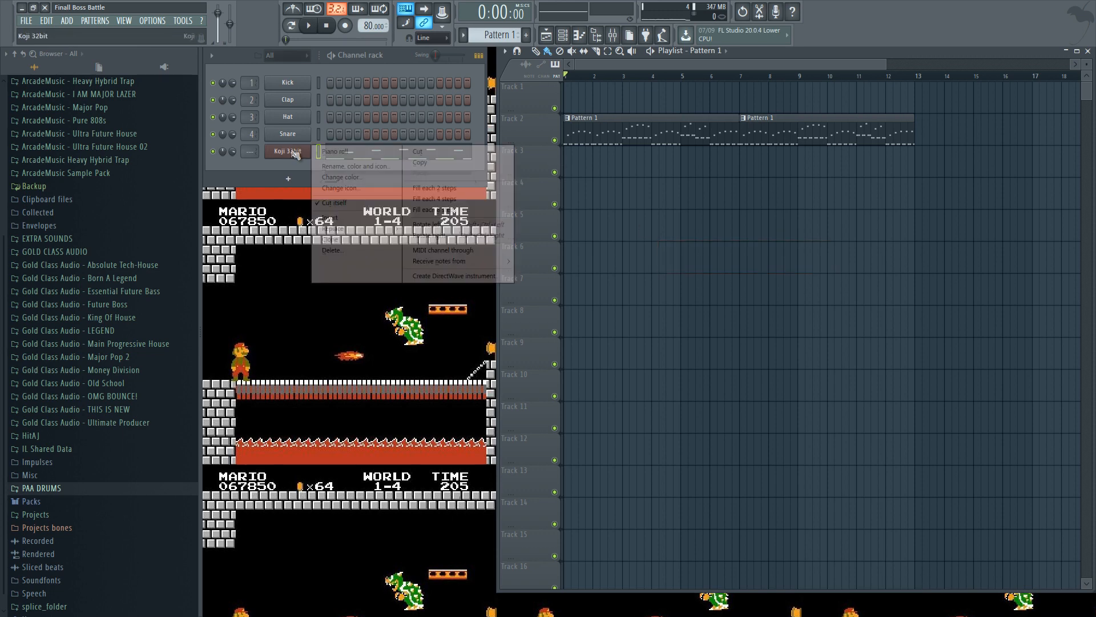
{"action": "left_click", "coordinate": [336, 239]}
{"action": "left_click", "coordinate": [385, 376]}
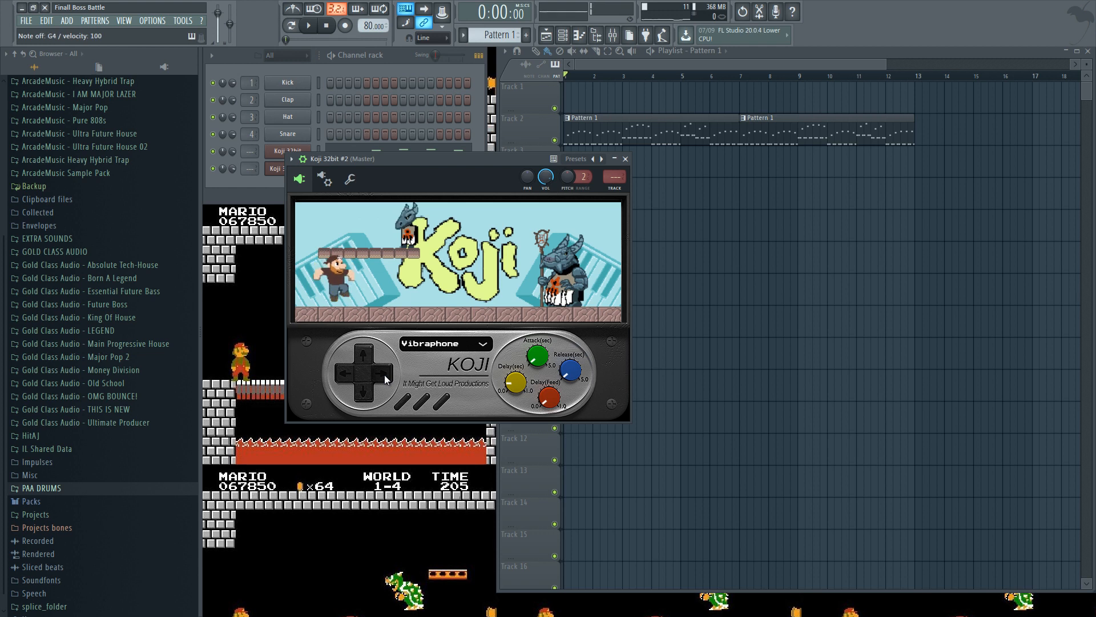
{"action": "left_click", "coordinate": [386, 377]}
{"action": "left_click", "coordinate": [386, 377]}
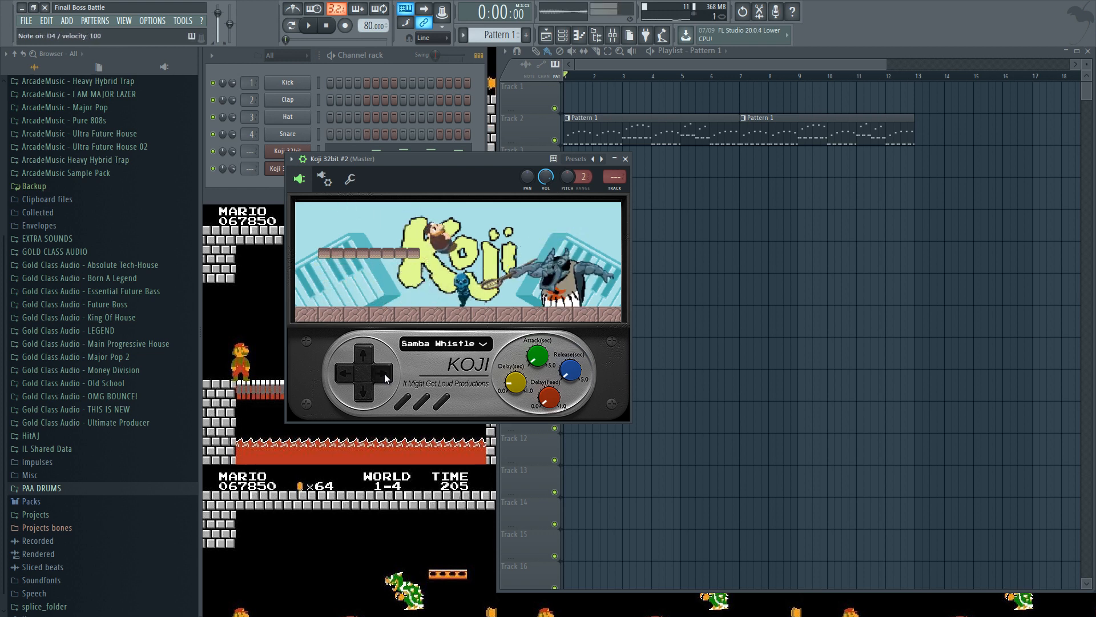
{"action": "left_click", "coordinate": [385, 377]}
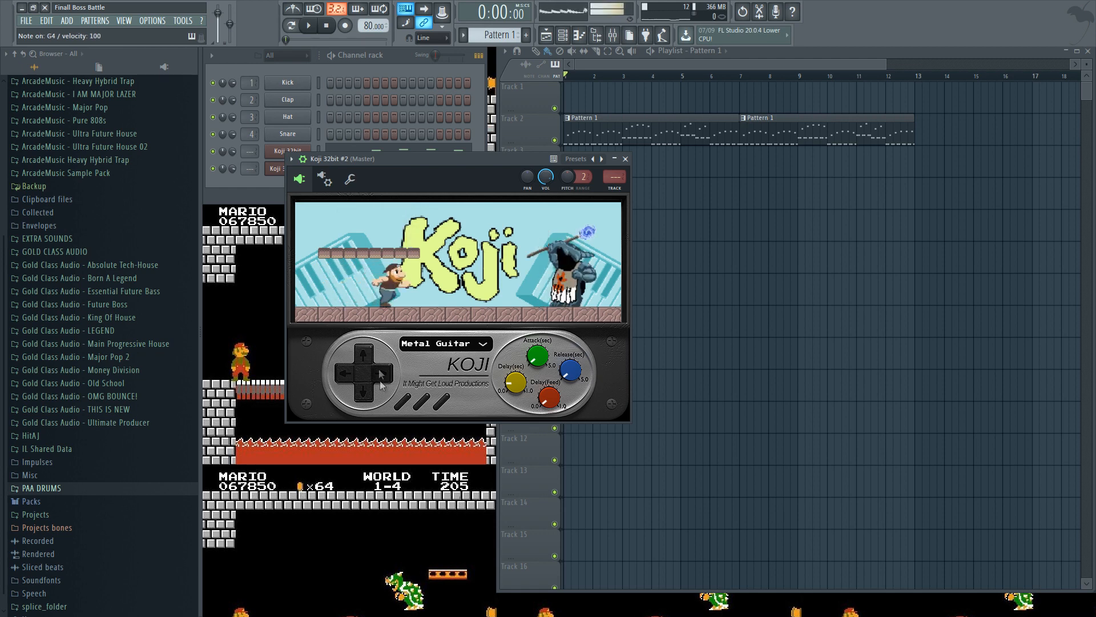
{"action": "left_click", "coordinate": [625, 160]}
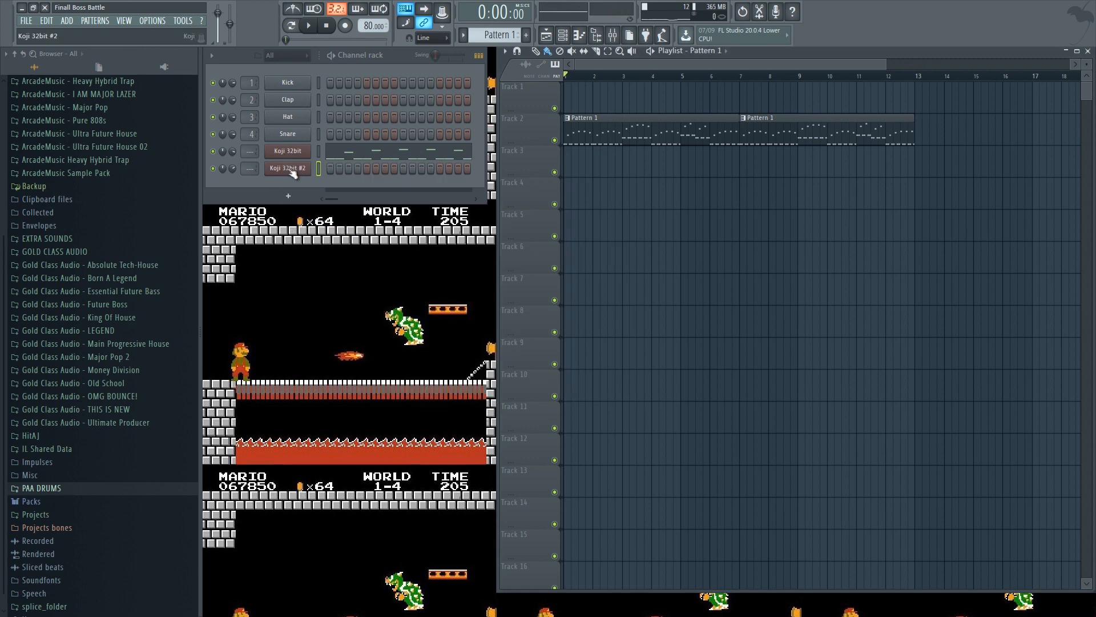
Write a lead line for Koji 32bit #2: a long A4 followed by short A4, G4, A4 and B4 notes
{"action": "right_click", "coordinate": [296, 170]}
{"action": "left_click", "coordinate": [326, 169]}
{"action": "left_click_drag", "start_coordinate": [355, 308], "coordinate": [345, 302]}
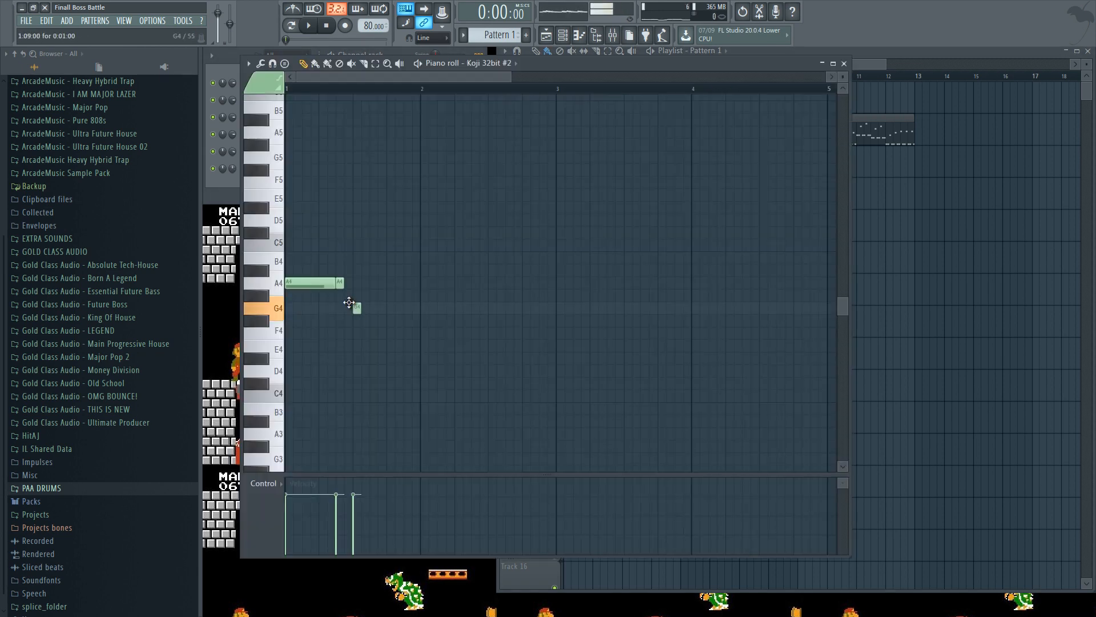
{"action": "left_click", "coordinate": [354, 283]}
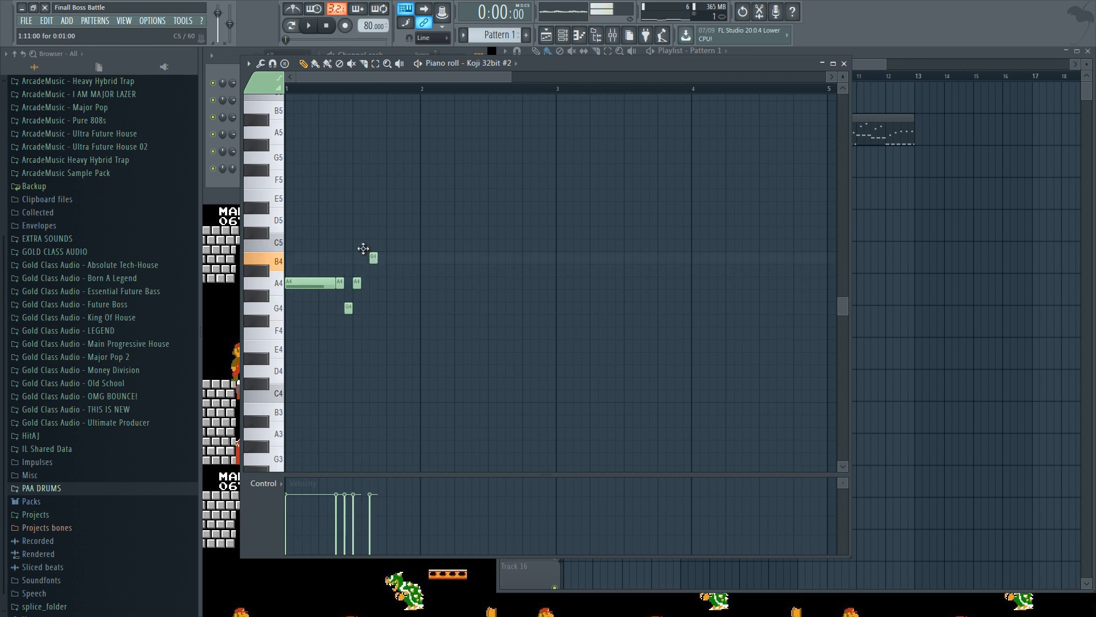
Play back the lead line against the riff and raise the tempo to 160 BPM
{"action": "key", "text": "space"}
{"action": "key", "text": "space"}
{"action": "key", "text": "space"}
{"action": "scroll", "coordinate": [345, 90], "scroll_direction": "up", "scroll_amount": 4}
{"action": "key", "text": "space"}
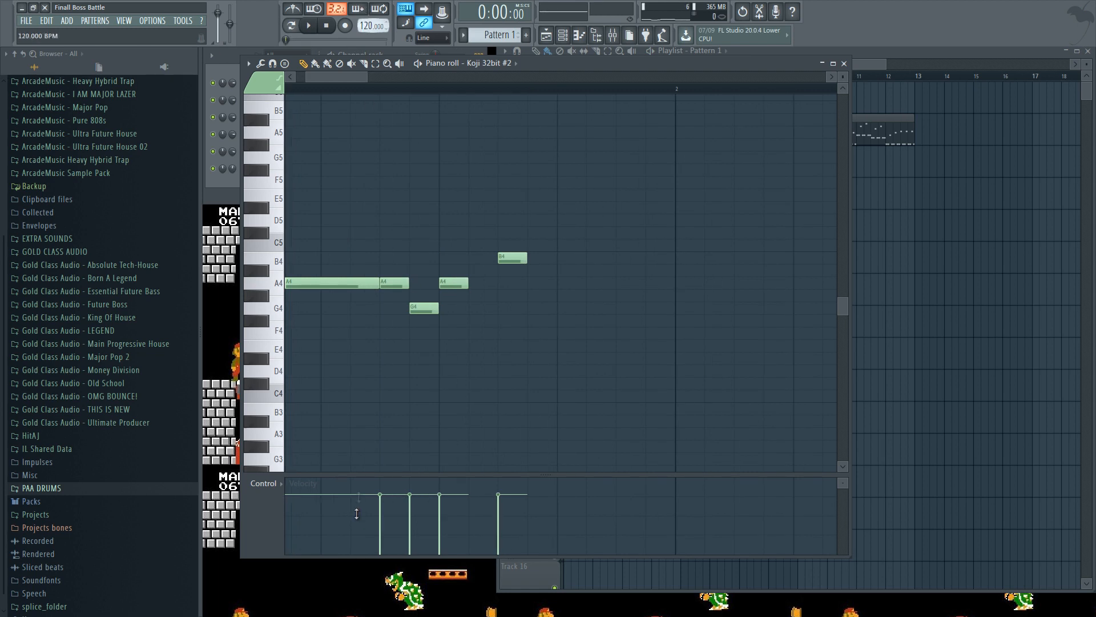
{"action": "left_click_drag", "start_coordinate": [374, 436], "coordinate": [375, 429]}
Delete the second Pattern 1 clip and stretch all the Koji 32bit bass notes to double length, filling 12 bars
{"action": "right_click", "coordinate": [884, 132]}
{"action": "double_click", "coordinate": [576, 131]}
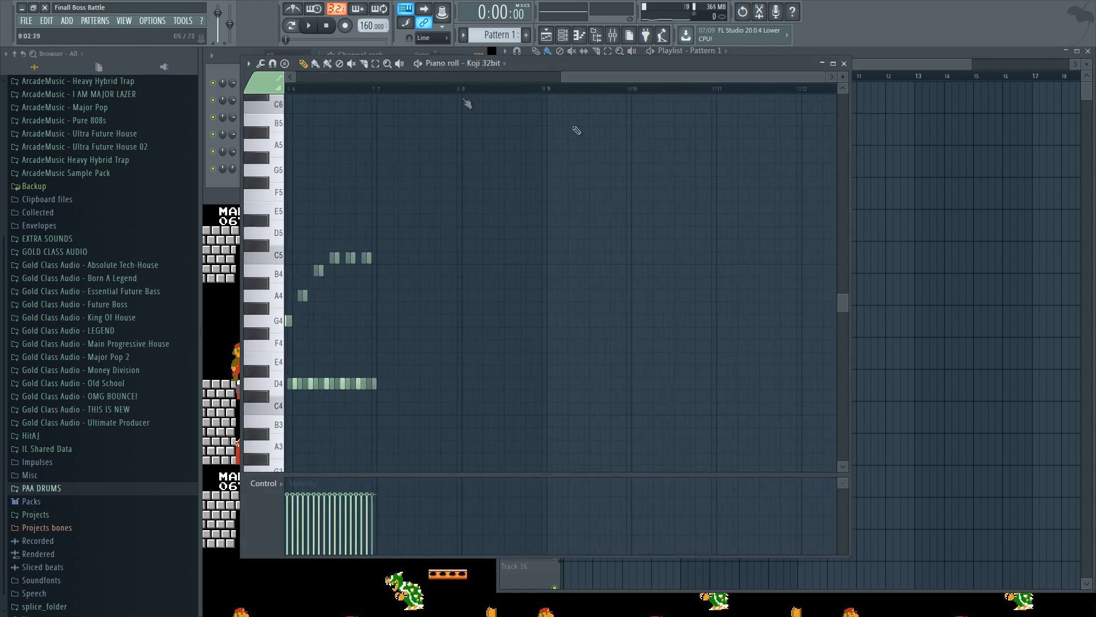
{"action": "scroll", "coordinate": [576, 132], "scroll_direction": "down", "scroll_amount": 3}
{"action": "left_click_drag", "start_coordinate": [759, 127], "coordinate": [88, 499]}
{"action": "left_click_drag", "start_coordinate": [524, 79], "coordinate": [756, 92]}
{"action": "left_click_drag", "start_coordinate": [393, 256], "coordinate": [722, 231]}
{"action": "scroll", "coordinate": [687, 91], "scroll_direction": "up", "scroll_amount": 5}
{"action": "scroll", "coordinate": [687, 90], "scroll_direction": "down", "scroll_amount": 6}
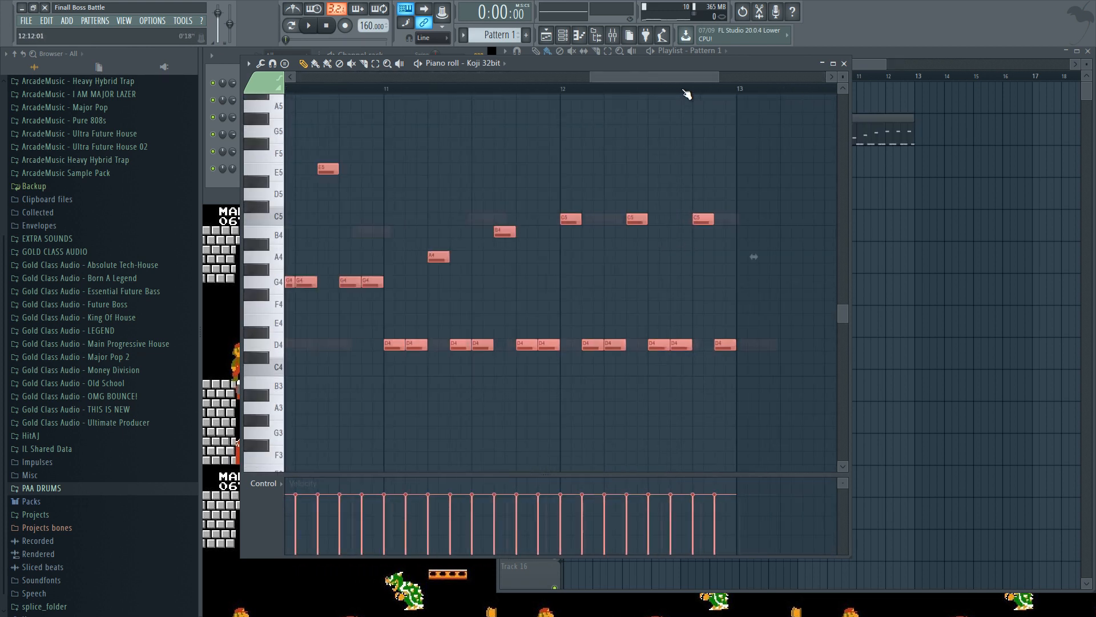
{"action": "left_click_drag", "start_coordinate": [673, 80], "coordinate": [491, 91]}
{"action": "right_click", "coordinate": [446, 145]}
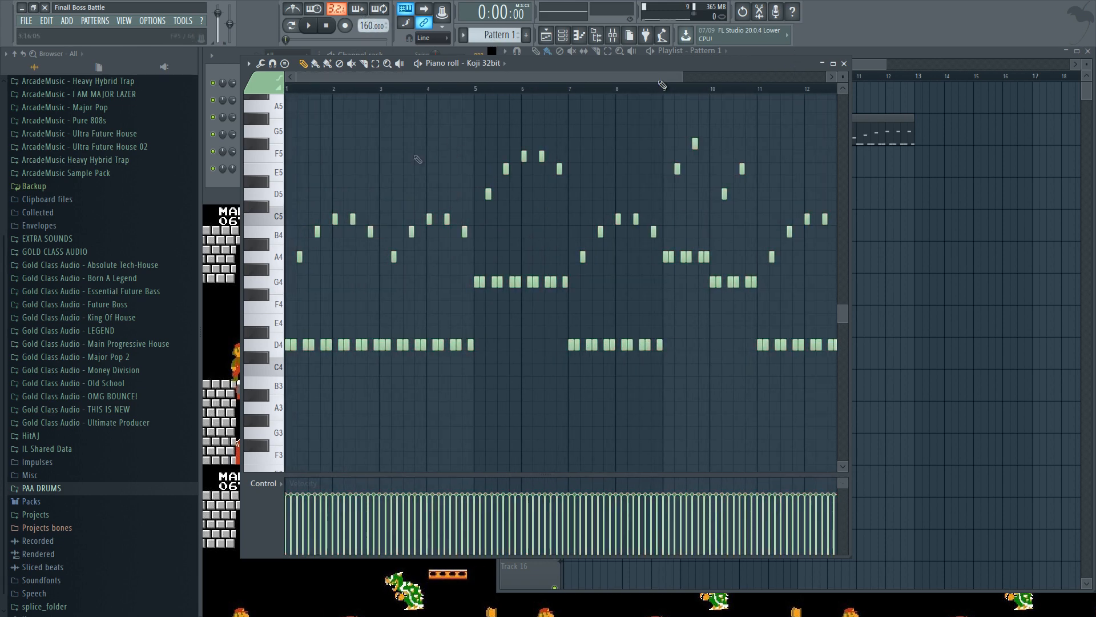
Close the bass piano roll and play back the stretched pattern from the start
{"action": "left_click", "coordinate": [844, 63]}
{"action": "key", "text": "space"}
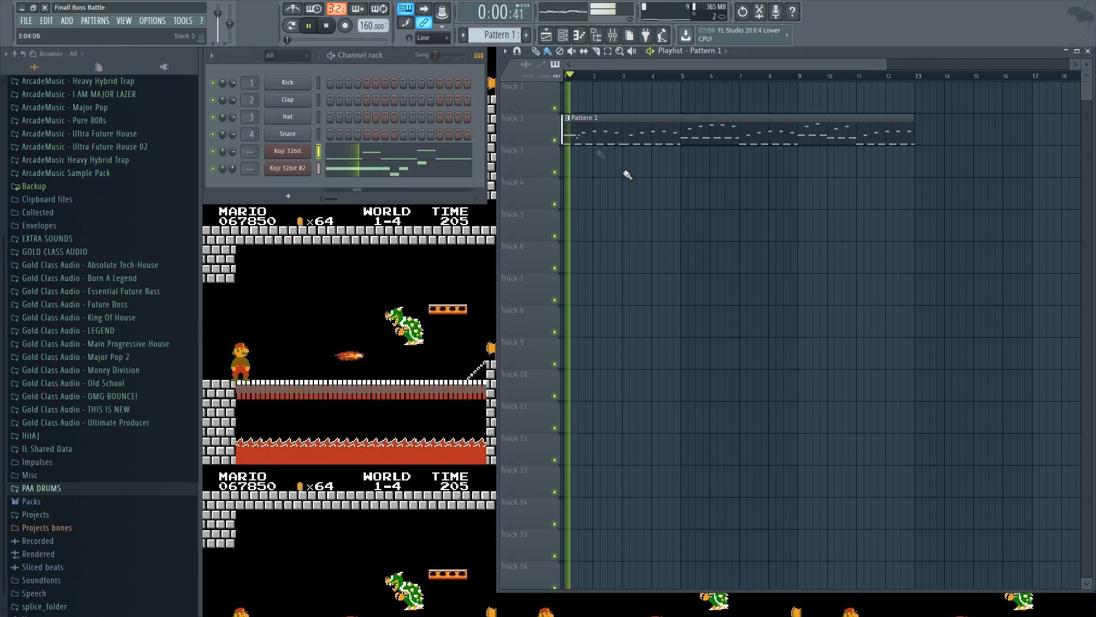
{"action": "key", "text": "space"}
Remove the short lead notes from Koji 32bit #2 and lengthen the opening A4 to about 11 steps
{"action": "left_click", "coordinate": [346, 171]}
{"action": "scroll", "coordinate": [323, 89], "scroll_direction": "up", "scroll_amount": 4}
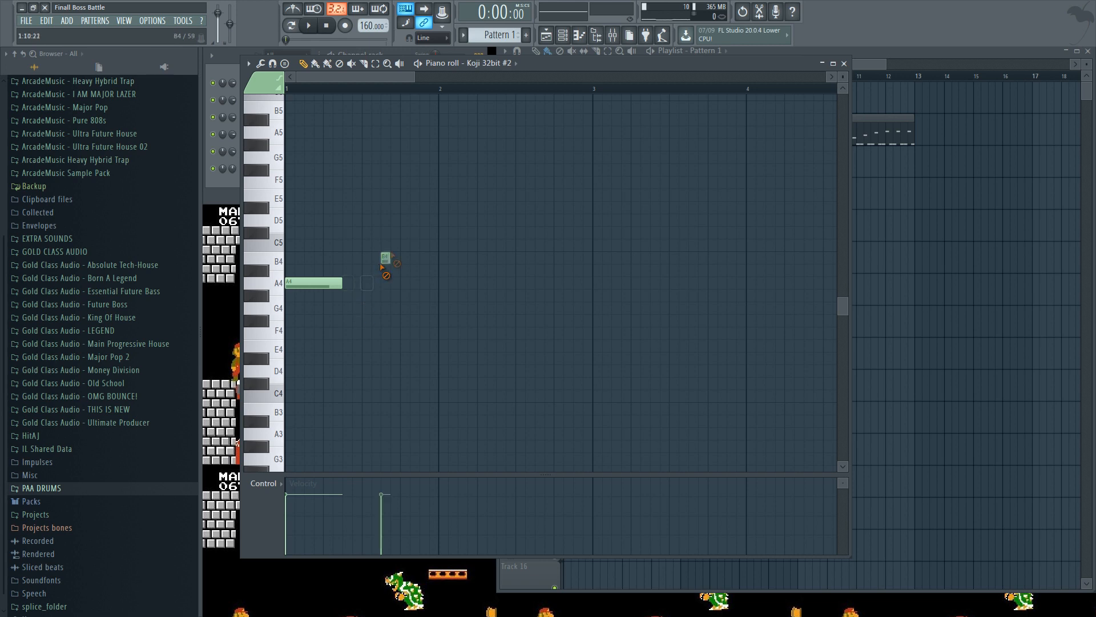
{"action": "key", "text": "space"}
{"action": "left_click_drag", "start_coordinate": [343, 283], "coordinate": [390, 283]}
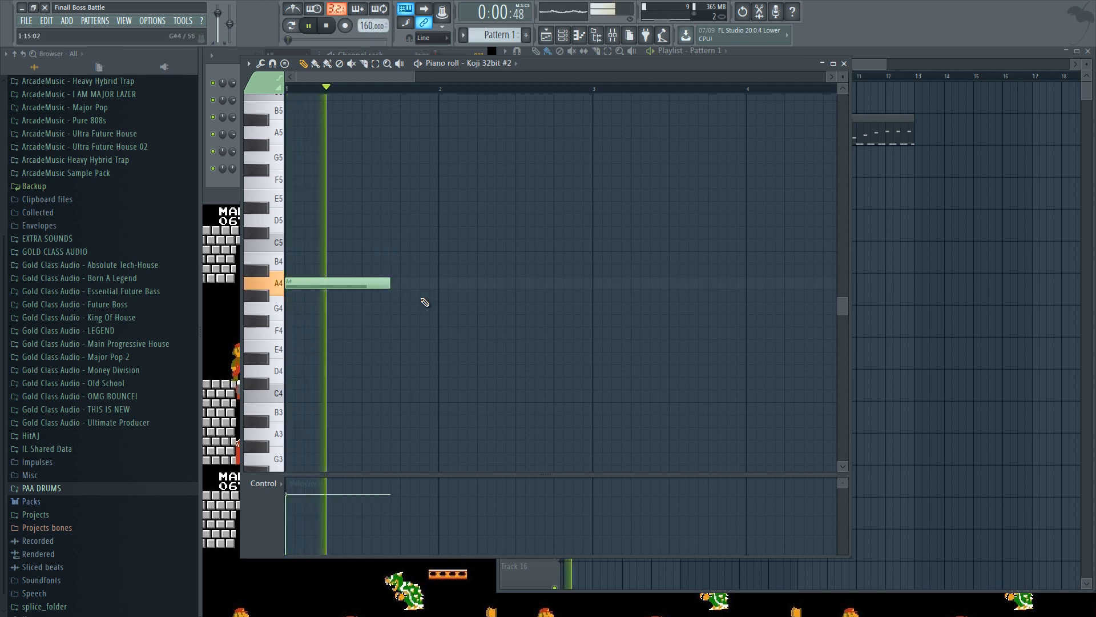
Extend the Koji 32bit #2 lead with short A4, G4, A4 and B4 notes leading into half-bar C5, B4 and A4 notes
{"action": "key", "text": "space"}
{"action": "left_click", "coordinate": [401, 283]}
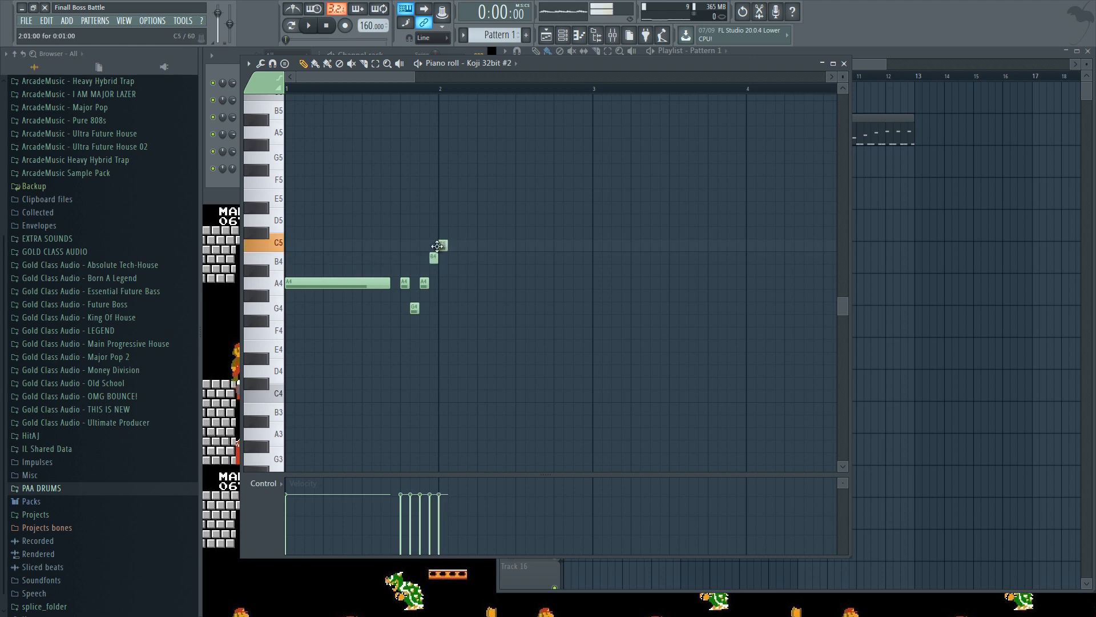
{"action": "key", "text": "space"}
{"action": "left_click_drag", "start_coordinate": [448, 246], "coordinate": [559, 246]}
{"action": "key", "text": "space"}
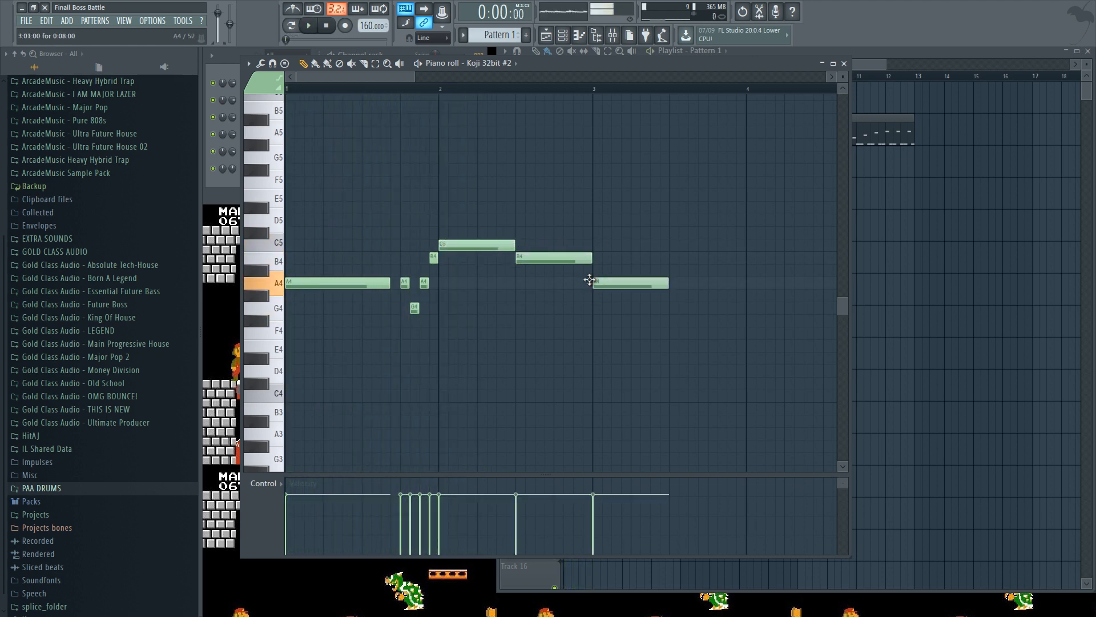
{"action": "scroll", "coordinate": [577, 98], "scroll_direction": "down", "scroll_amount": 2}
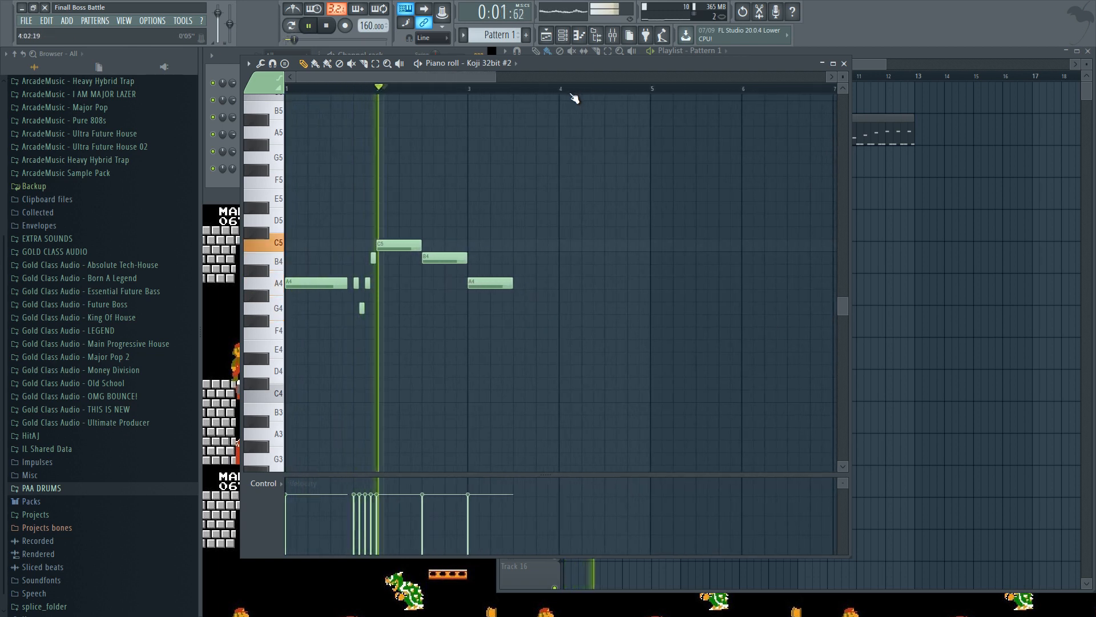
{"action": "key", "text": "space"}
Lengthen the A4 at bar 3 to a full bar and place a transposed D5, F5, E5, D5 phrase starting at bar 8
{"action": "left_click_drag", "start_coordinate": [512, 282], "coordinate": [576, 224]}
{"action": "key", "text": "ctrl+a"}
{"action": "key", "text": "ctrl+b"}
{"action": "right_click", "coordinate": [577, 221]}
{"action": "left_click", "coordinate": [549, 89]}
{"action": "left_click", "coordinate": [568, 221]}
{"action": "key", "text": "space"}
{"action": "key", "text": "space"}
{"action": "scroll", "coordinate": [580, 228], "scroll_direction": "down", "scroll_amount": 2}
{"action": "left_click_drag", "start_coordinate": [634, 152], "coordinate": [444, 246]}
{"action": "left_click_drag", "start_coordinate": [445, 221], "coordinate": [647, 222]}
{"action": "left_click", "coordinate": [631, 228], "text": "ctrl"}
{"action": "key", "text": "space"}
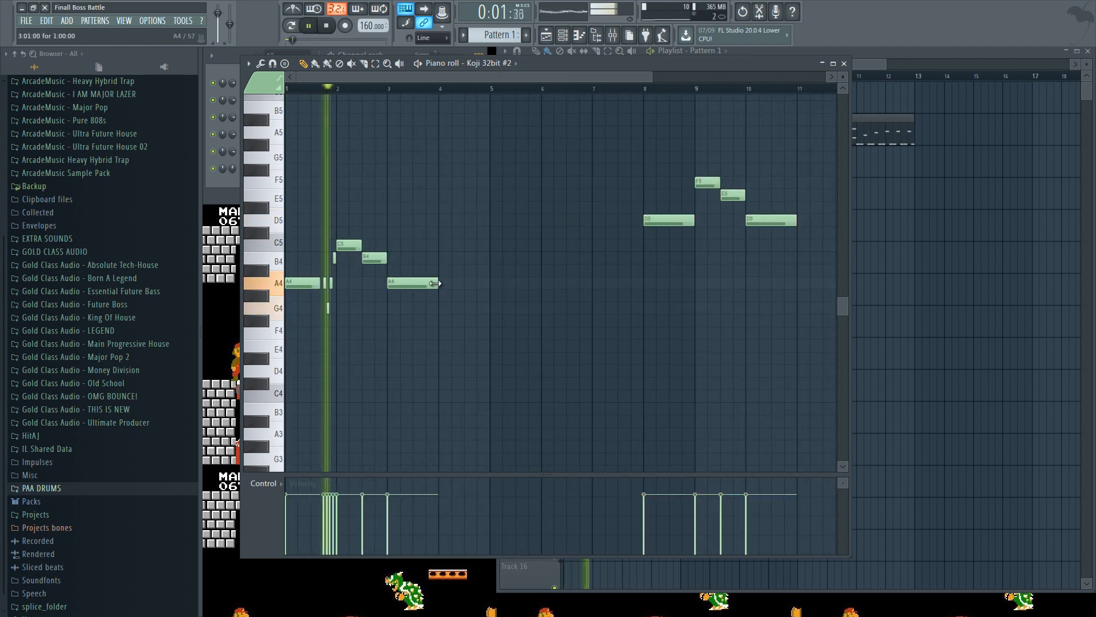
Move the transposed D5 phrase earlier so that it starts at bar 5
{"action": "key", "text": "space"}
{"action": "left_click_drag", "start_coordinate": [811, 160], "coordinate": [628, 243]}
{"action": "left_click_drag", "start_coordinate": [665, 221], "coordinate": [531, 221]}
{"action": "left_click", "coordinate": [492, 89]}
{"action": "scroll", "coordinate": [522, 245], "scroll_direction": "up", "scroll_amount": 2}
Shorten the D5 at bar 5 and replace the F5 and E5 with a run of short C5, D5, A4 and G4 notes
{"action": "left_click", "coordinate": [540, 245]}
{"action": "key", "text": "space"}
{"action": "key", "text": "space"}
{"action": "right_click", "coordinate": [574, 182]}
{"action": "right_click", "coordinate": [614, 195]}
{"action": "left_click_drag", "start_coordinate": [591, 245], "coordinate": [533, 245]}
{"action": "left_click", "coordinate": [579, 307]}
{"action": "left_click", "coordinate": [600, 282]}
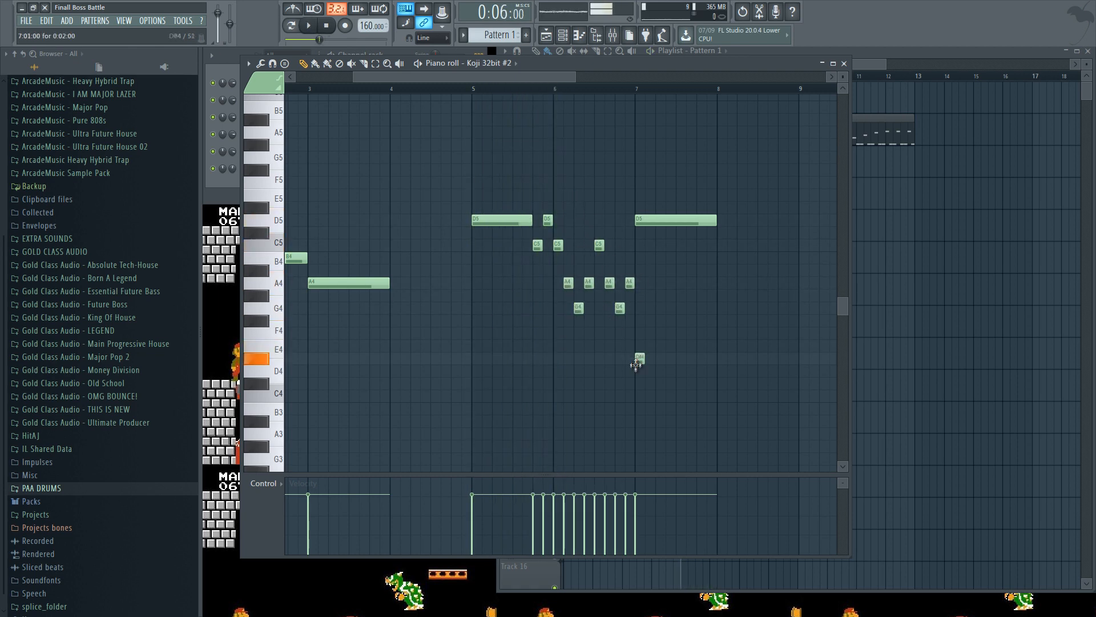
Replace the D5 at bar 7 with a long sustained E4 note and play the passage back
{"action": "left_click_drag", "start_coordinate": [635, 364], "coordinate": [636, 371]}
{"action": "left_click_drag", "start_coordinate": [644, 371], "coordinate": [778, 371]}
{"action": "key", "text": "space"}
{"action": "right_click", "coordinate": [645, 220]}
{"action": "key", "text": "space"}
{"action": "left_click_drag", "start_coordinate": [649, 371], "coordinate": [684, 342]}
{"action": "key", "text": "space"}
{"action": "key", "text": "space"}
{"action": "key", "text": "space"}
Start a new lead phrase at bar 9 with two E5 notes followed by a short E5 and D5
{"action": "scroll", "coordinate": [390, 172], "scroll_direction": "down", "scroll_amount": 3, "text": "ctrl"}
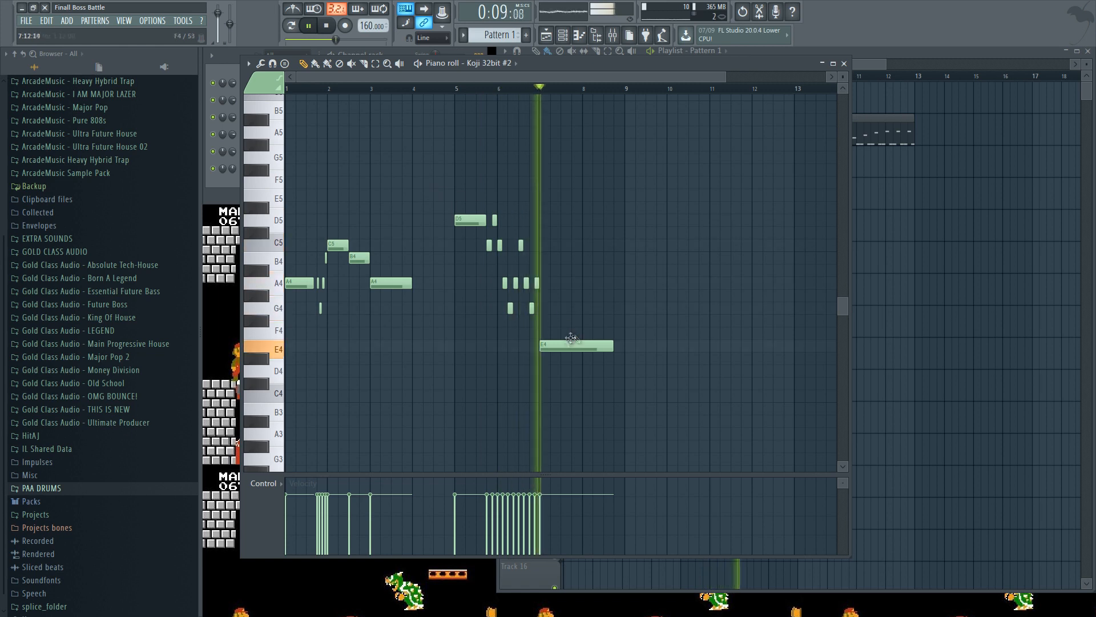
{"action": "left_click", "coordinate": [626, 195]}
{"action": "scroll", "coordinate": [628, 197], "scroll_direction": "up", "scroll_amount": 4, "text": "ctrl"}
{"action": "key", "text": "space"}
{"action": "left_click", "coordinate": [654, 196]}
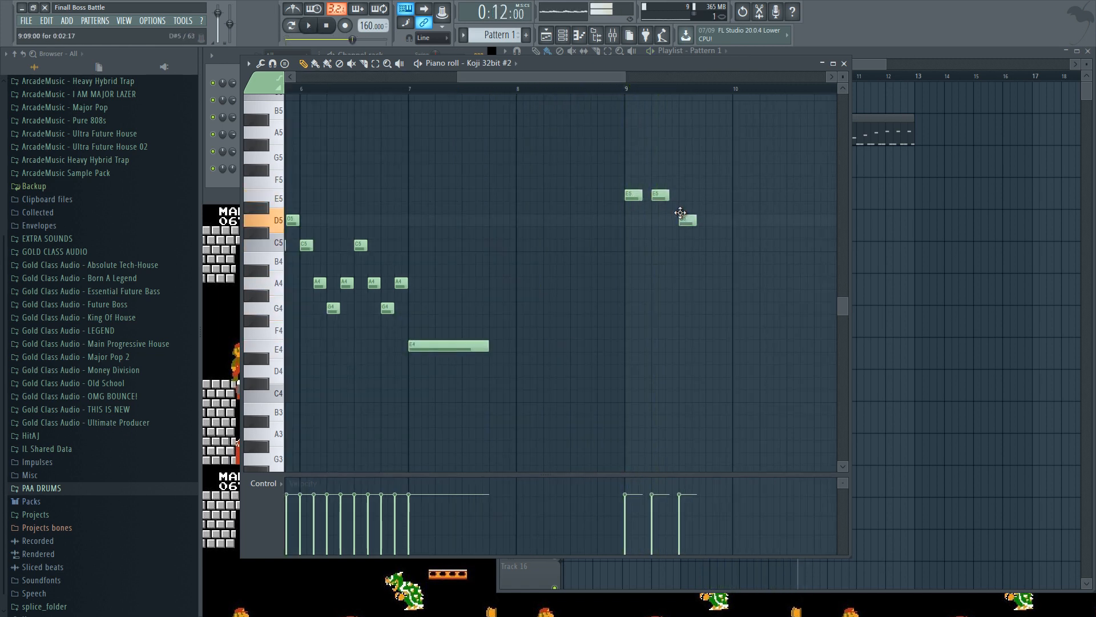
{"action": "key", "text": "space"}
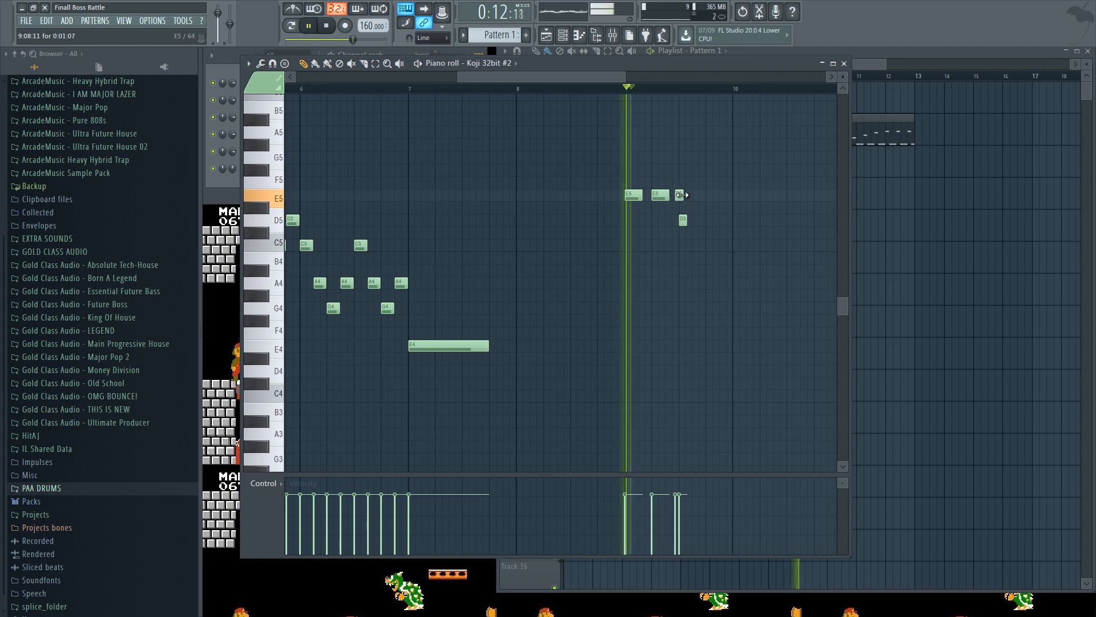
{"action": "key", "text": "space"}
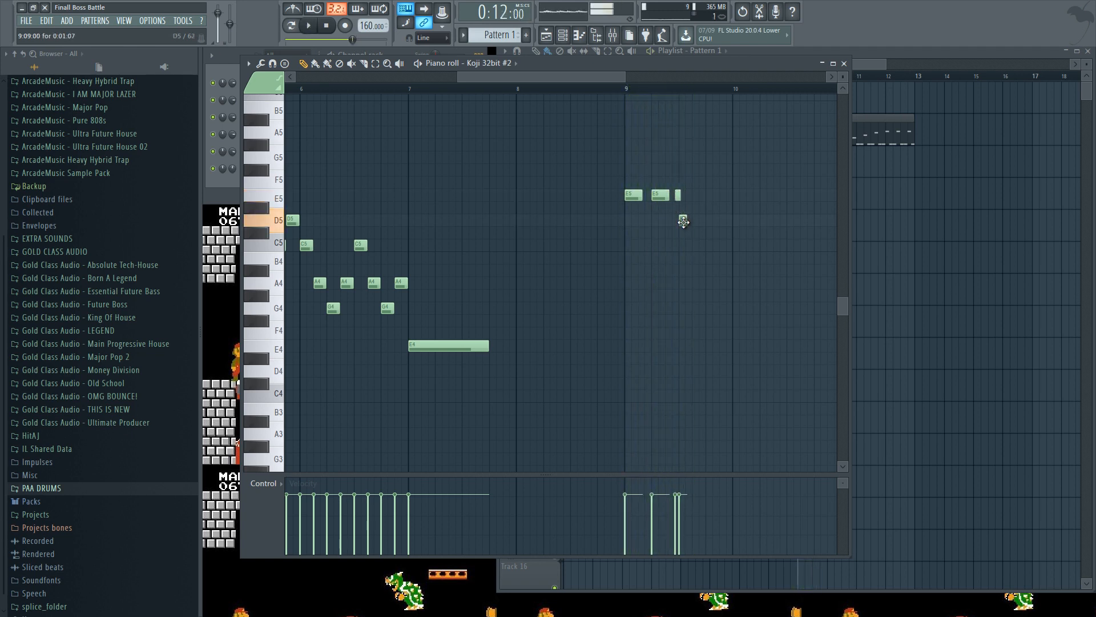
Continue the bar 9 phrase with a longer B4, an A4 and another B4, checking it by playback
{"action": "key", "text": "space"}
{"action": "left_click_drag", "start_coordinate": [689, 261], "coordinate": [721, 258]}
{"action": "key", "text": "space"}
{"action": "key", "text": "space"}
{"action": "key", "text": "space"}
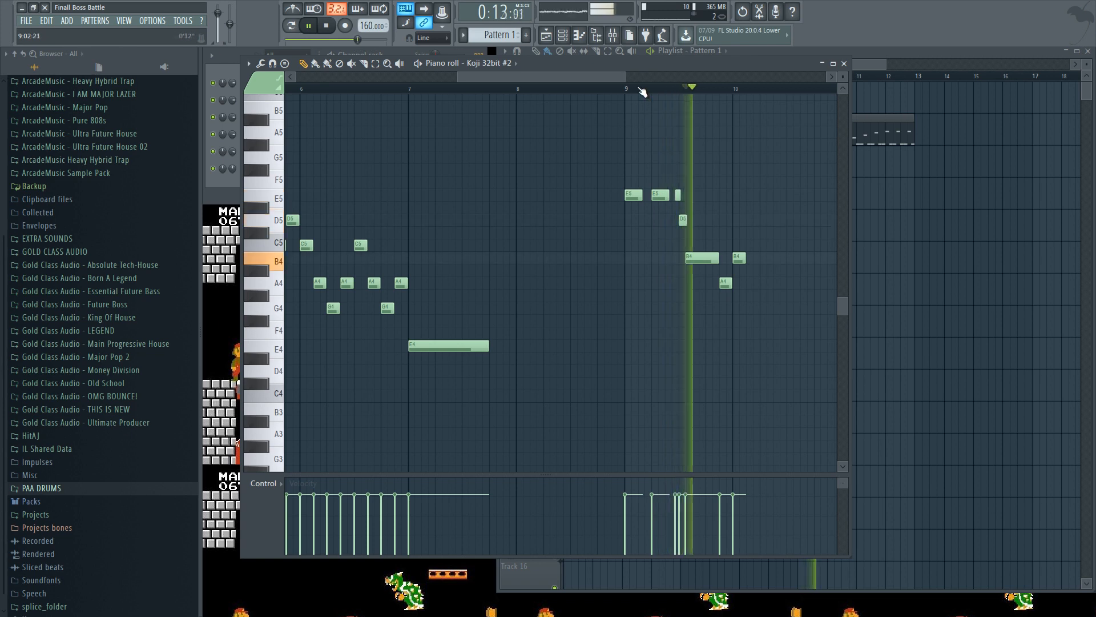
{"action": "scroll", "coordinate": [641, 90], "scroll_direction": "down", "scroll_amount": 2}
{"action": "key", "text": "space"}
{"action": "scroll", "coordinate": [678, 91], "scroll_direction": "up", "scroll_amount": 3}
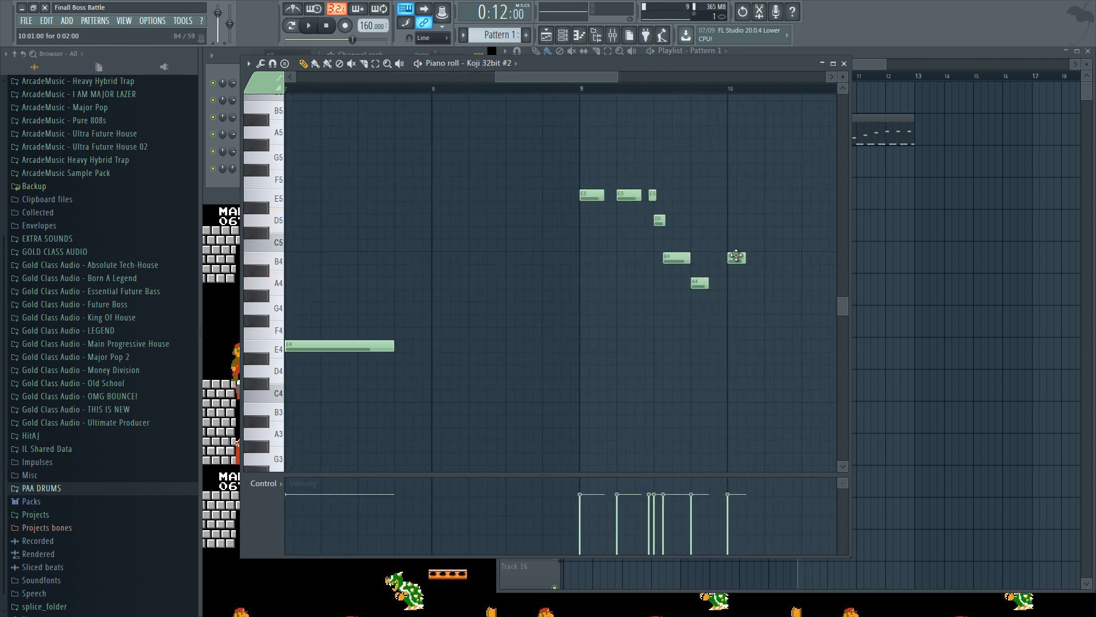
Complete the phrase from bar 10 with short D5, C5, A4 and G4 notes, ending on a long E4 at bar 11
{"action": "key", "text": "space"}
{"action": "scroll", "coordinate": [628, 94], "scroll_direction": "down", "scroll_amount": 2}
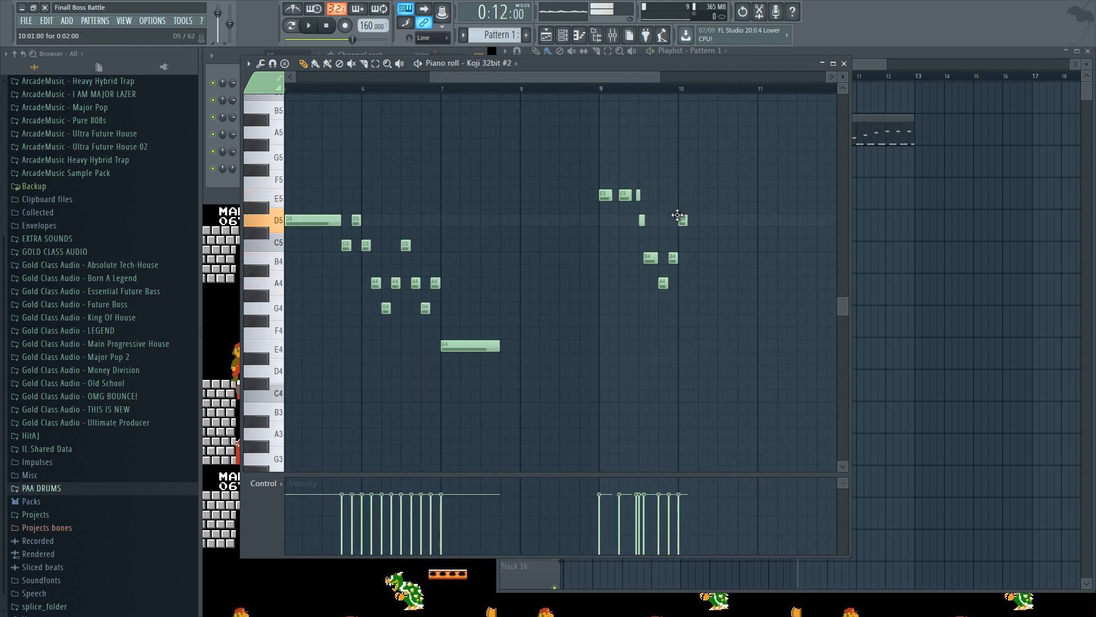
{"action": "key", "text": "space"}
{"action": "scroll", "coordinate": [332, 93], "scroll_direction": "down", "scroll_amount": 5}
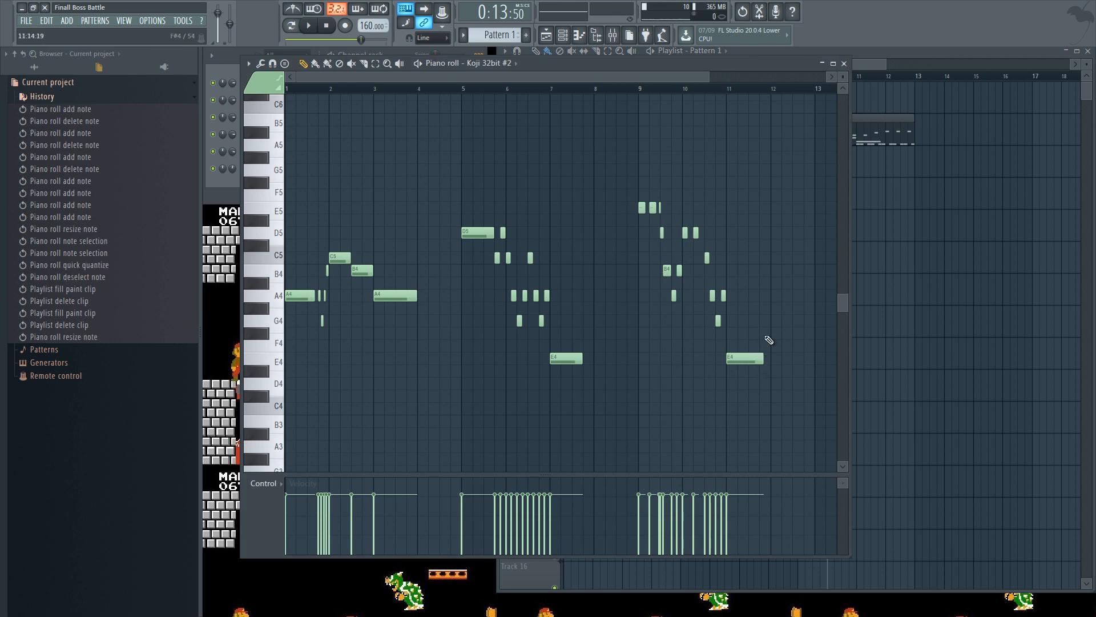
Close the lead piano roll, clone the Koji 32bit #2 channel and choose a drum kit sound for the clone
{"action": "left_click", "coordinate": [843, 64]}
{"action": "left_click", "coordinate": [635, 226]}
{"action": "right_click", "coordinate": [634, 226]}
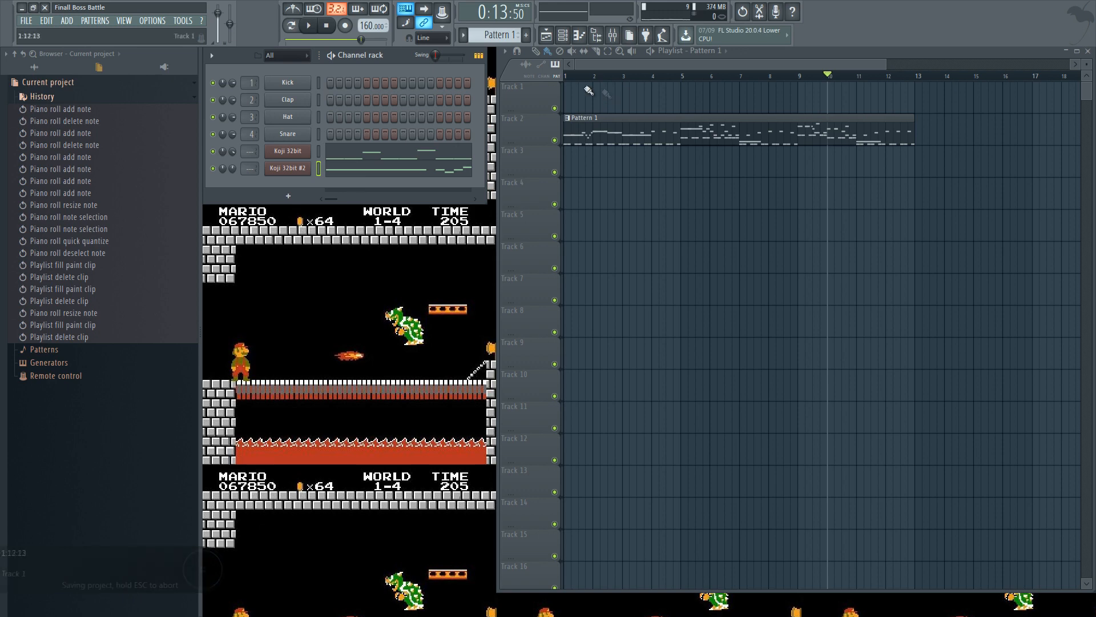
{"action": "right_click", "coordinate": [289, 170]}
{"action": "left_click", "coordinate": [333, 256]}
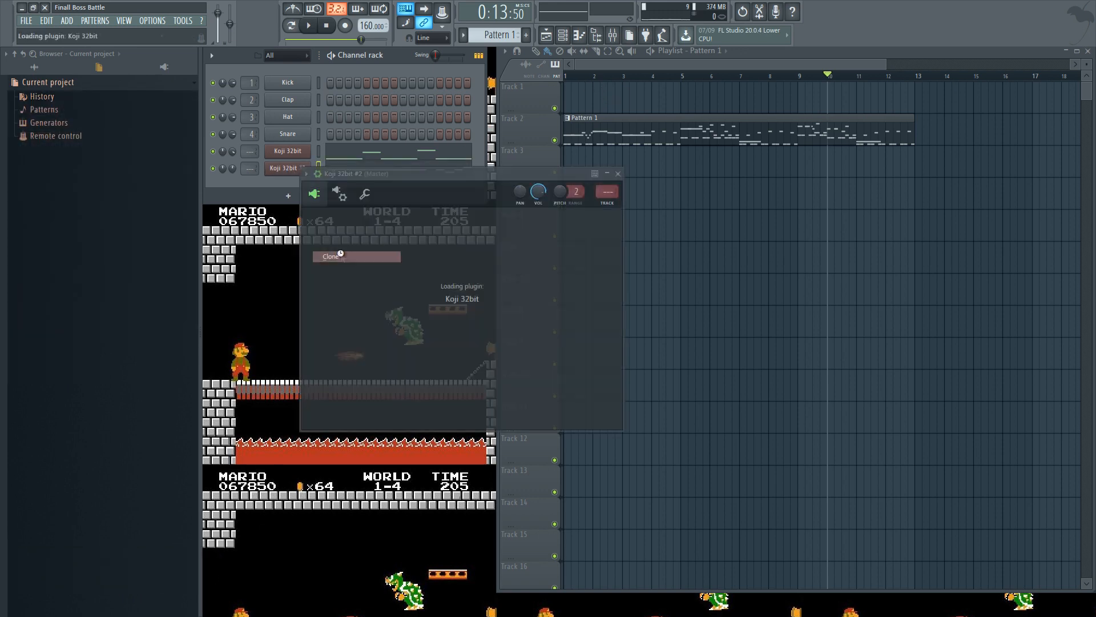
{"action": "left_click", "coordinate": [459, 358]}
{"action": "left_click", "coordinate": [474, 594]}
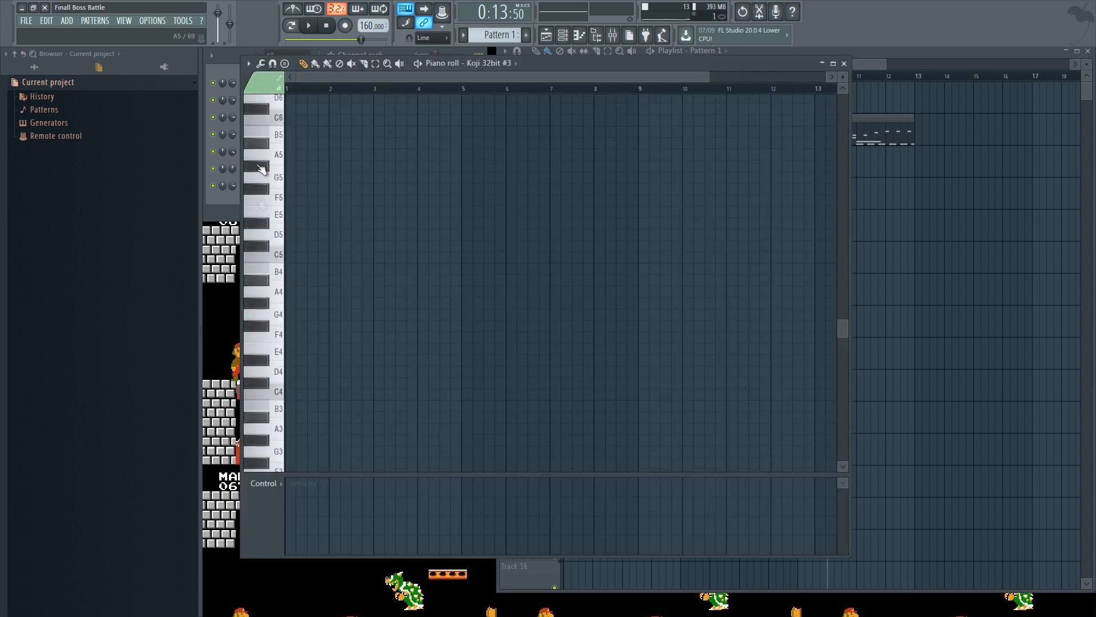
Audition the keys of Koji 32bit #3 in its piano roll to find the drum sounds
{"action": "left_click_drag", "start_coordinate": [260, 165], "coordinate": [263, 355]}
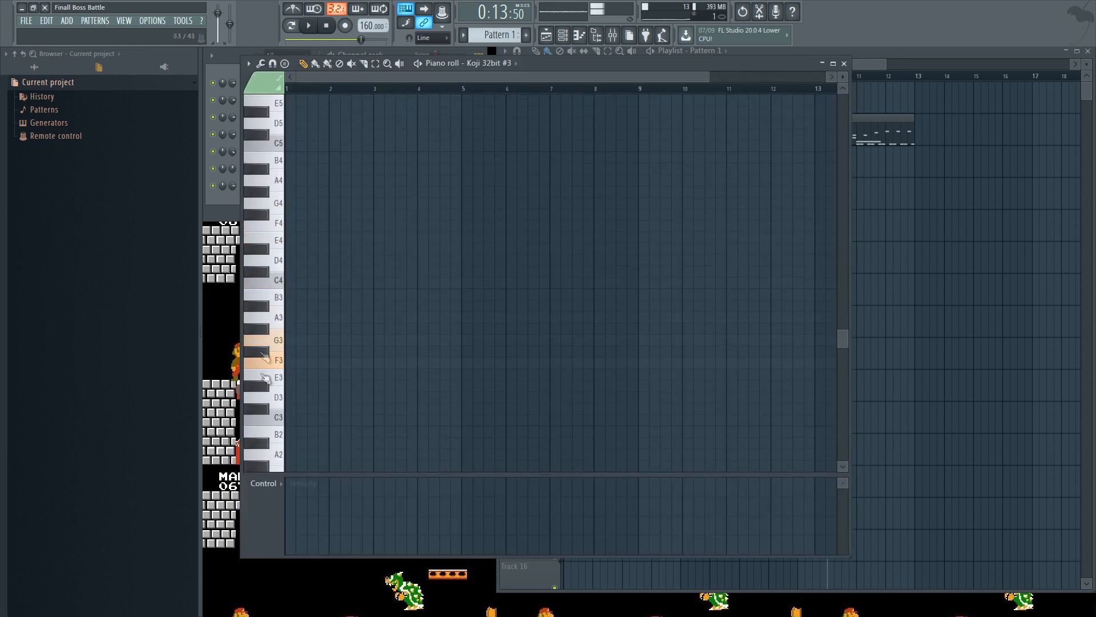
{"action": "scroll", "coordinate": [273, 399], "scroll_direction": "down", "scroll_amount": 3}
{"action": "left_click", "coordinate": [280, 361]}
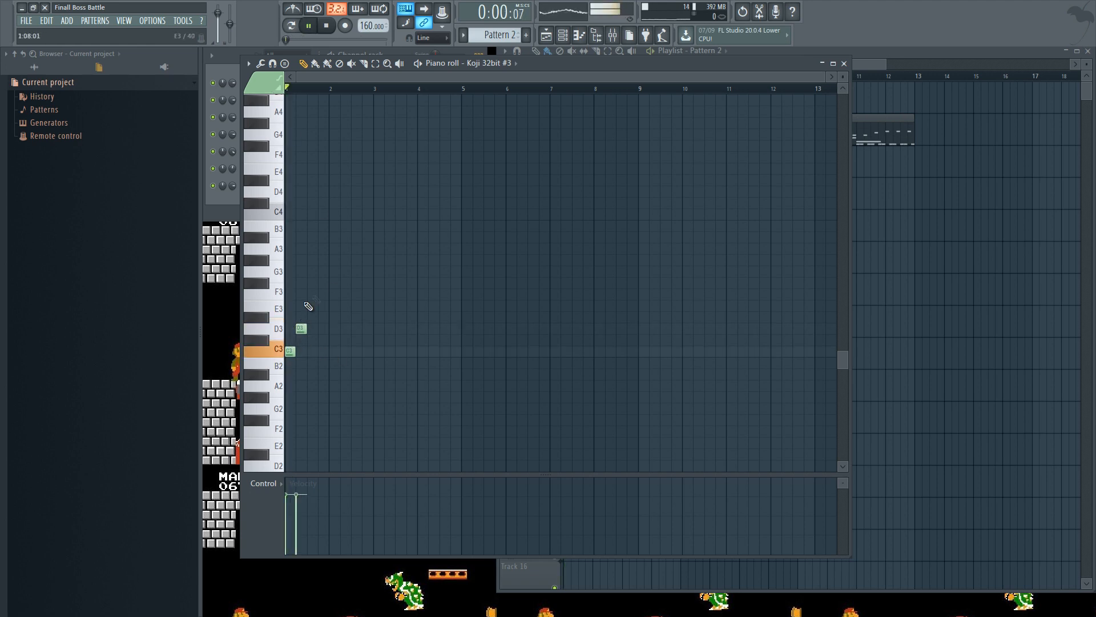
Draw a one-bar drum beat in Pattern 2 with C3 on beats 1 and 3.5 and D3 on beats 2 and 4
{"action": "key", "text": "space"}
{"action": "key", "text": "space"}
{"action": "key", "text": "space"}
{"action": "scroll", "coordinate": [311, 91], "scroll_direction": "up", "scroll_amount": 3}
{"action": "left_click", "coordinate": [385, 352]}
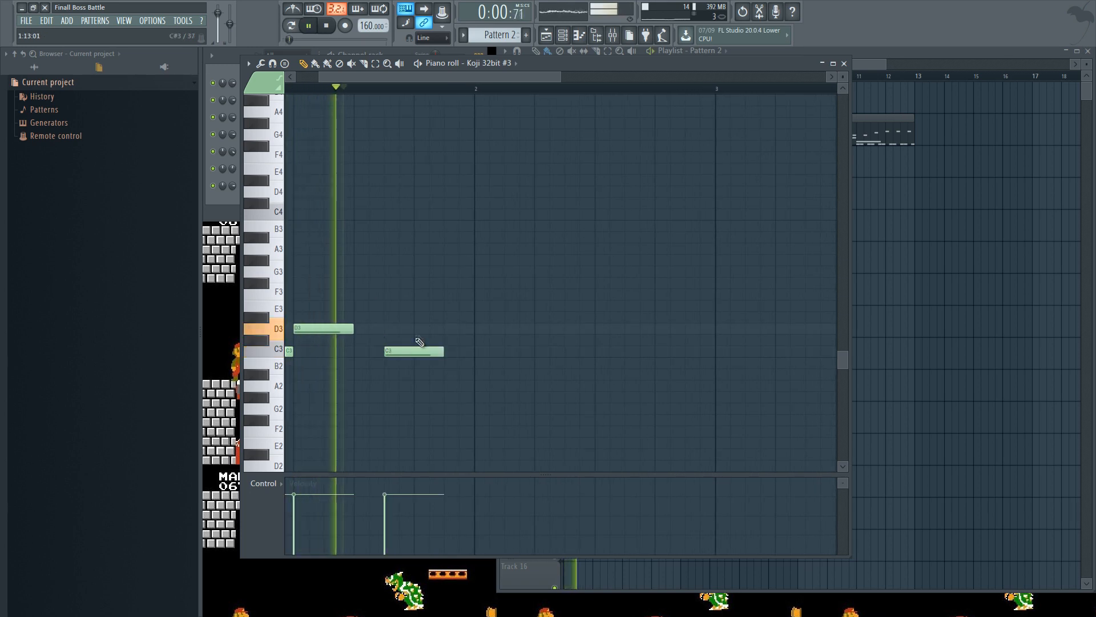
{"action": "left_click", "coordinate": [415, 328]}
{"action": "left_click_drag", "start_coordinate": [444, 351], "coordinate": [414, 351]}
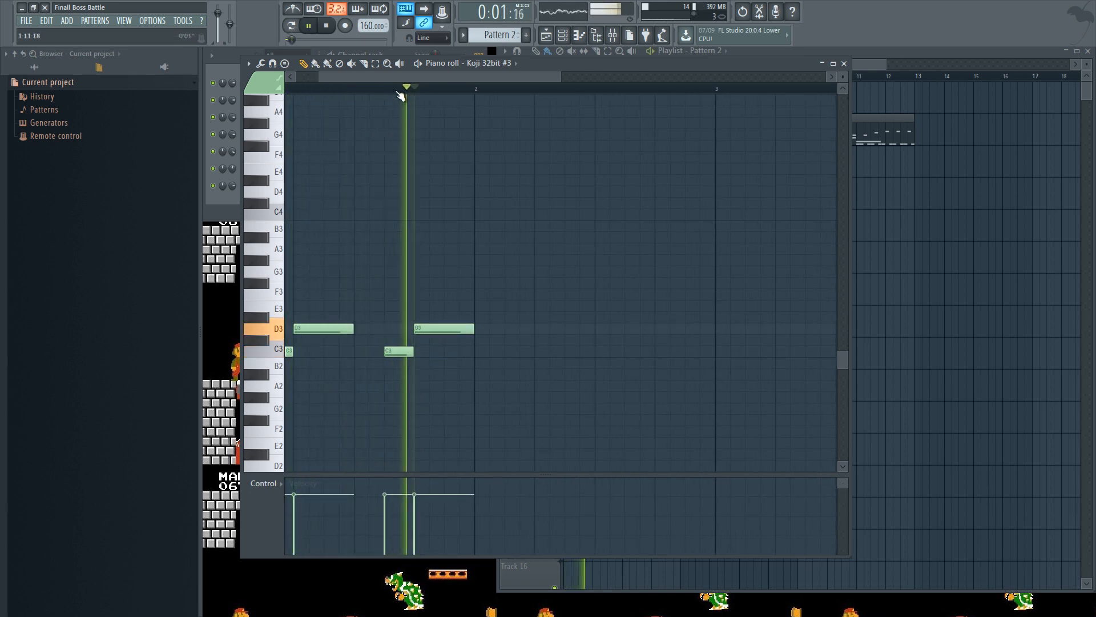
Duplicate the one-bar drum beat to fill four bars and add an extra C3 hit in bar 4
{"action": "scroll", "coordinate": [404, 91], "scroll_direction": "down", "scroll_amount": 3}
{"action": "key", "text": "ctrl+b"}
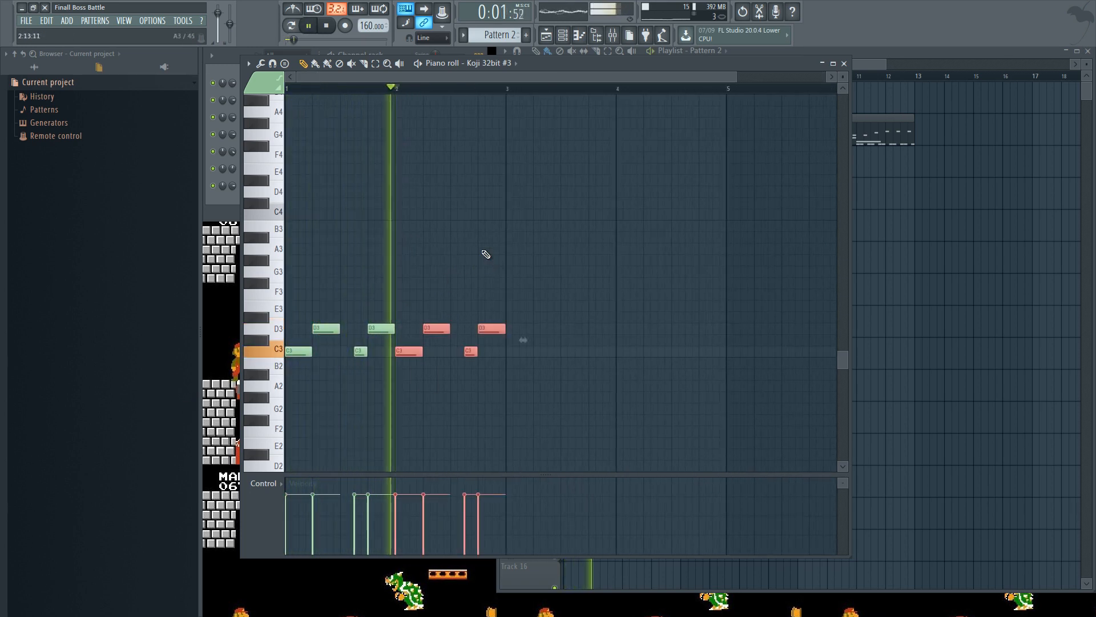
{"action": "key", "text": "ctrl+b"}
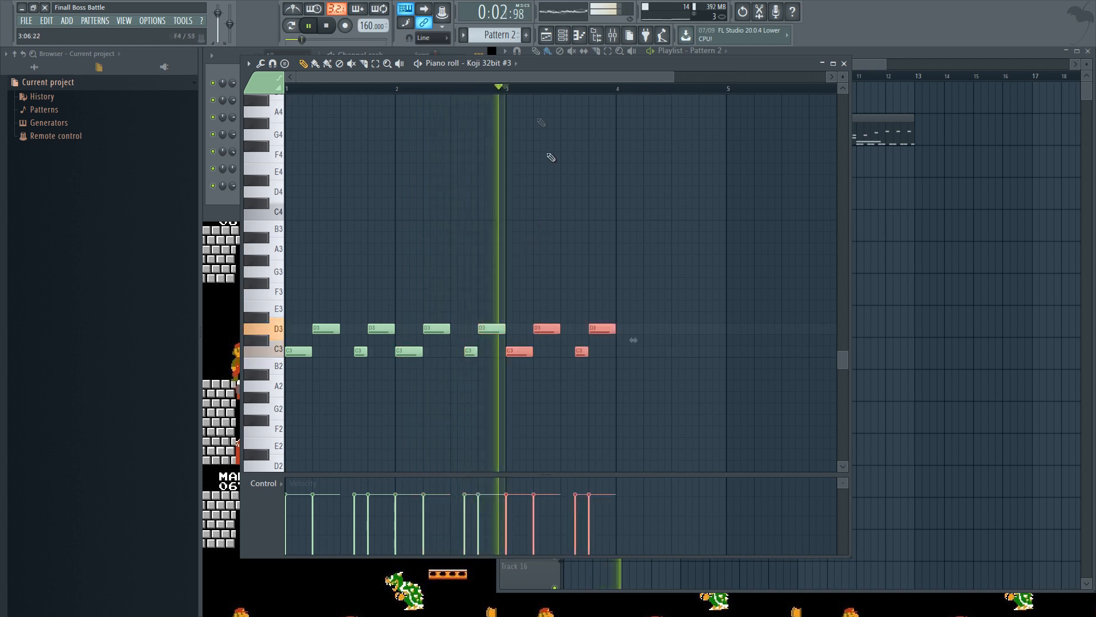
{"action": "key", "text": "ctrl+b"}
{"action": "left_click", "coordinate": [526, 92], "text": "ctrl"}
{"action": "left_click", "coordinate": [677, 352]}
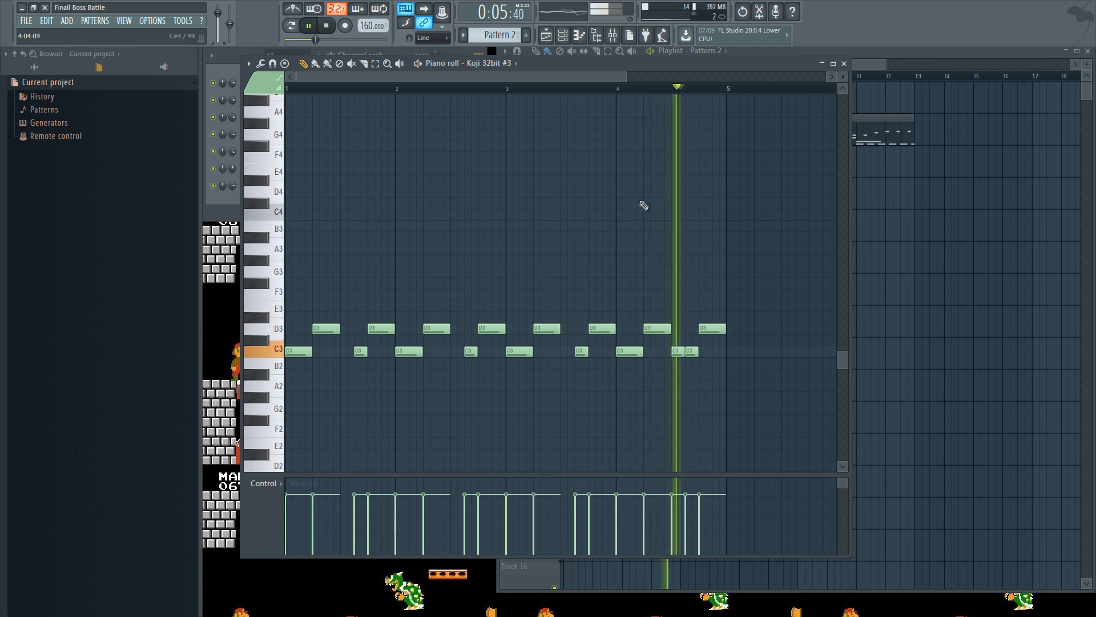
{"action": "scroll", "coordinate": [612, 103], "scroll_direction": "down", "scroll_amount": 2}
{"action": "key", "text": "space"}
Add short F#3 notes on every beat across the four bars of the Pattern 2 drum beat
{"action": "scroll", "coordinate": [605, 109], "scroll_direction": "down", "scroll_amount": 3}
{"action": "left_click", "coordinate": [290, 179]}
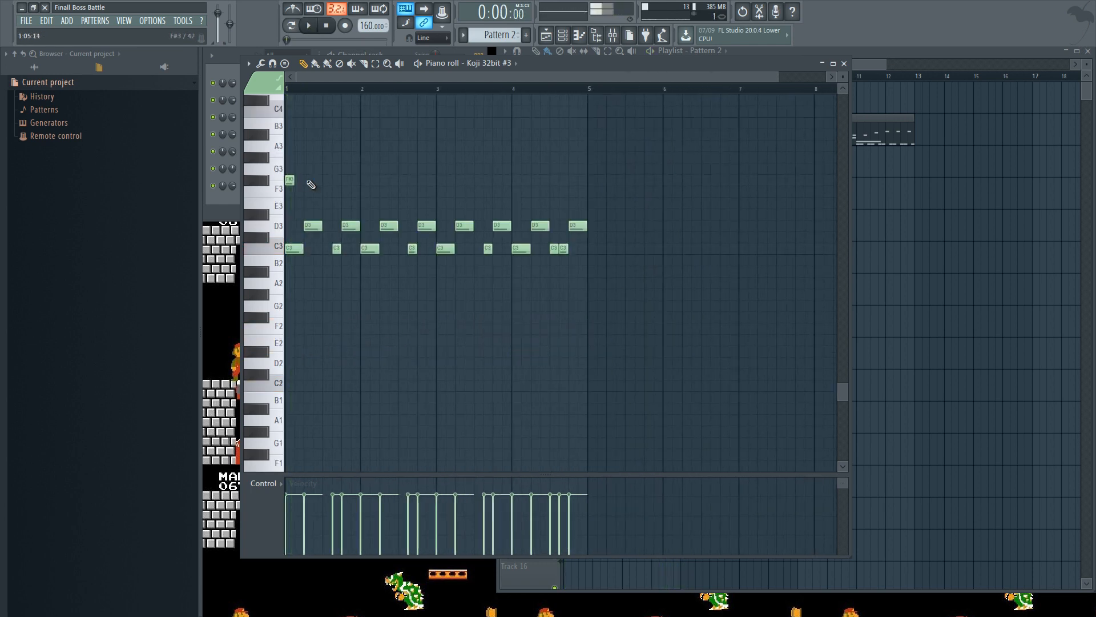
{"action": "left_click", "coordinate": [326, 180]}
{"action": "left_click", "coordinate": [346, 181]}
{"action": "left_click", "coordinate": [365, 181]}
{"action": "left_click", "coordinate": [403, 180]}
{"action": "left_click", "coordinate": [422, 180]}
{"action": "left_click_drag", "start_coordinate": [441, 164], "coordinate": [454, 187]}
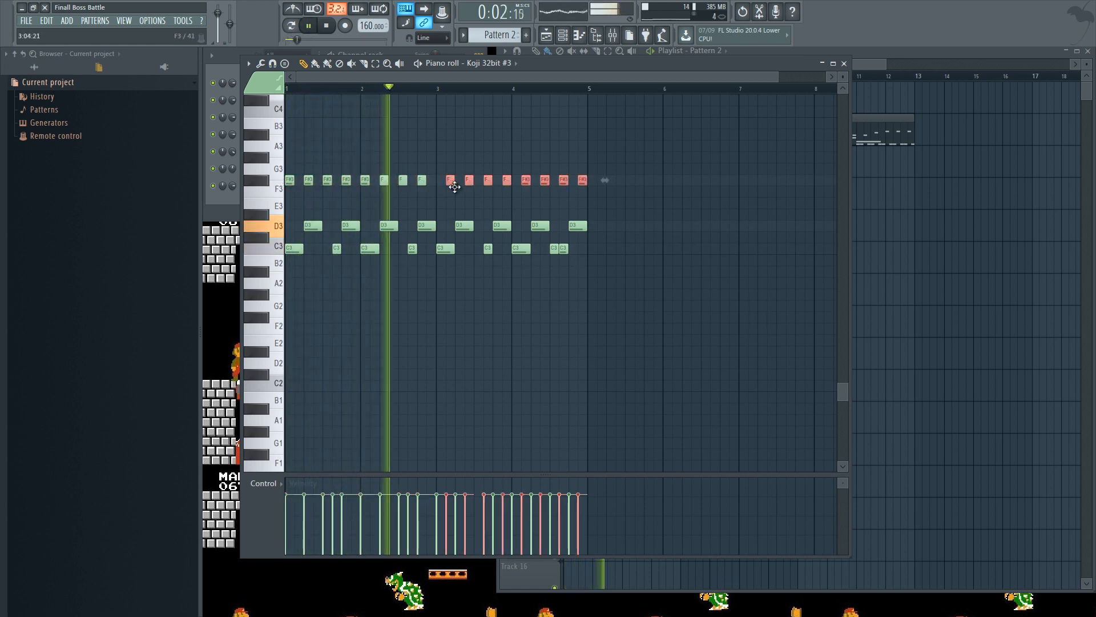
{"action": "left_click_drag", "start_coordinate": [650, 153], "coordinate": [201, 209]}
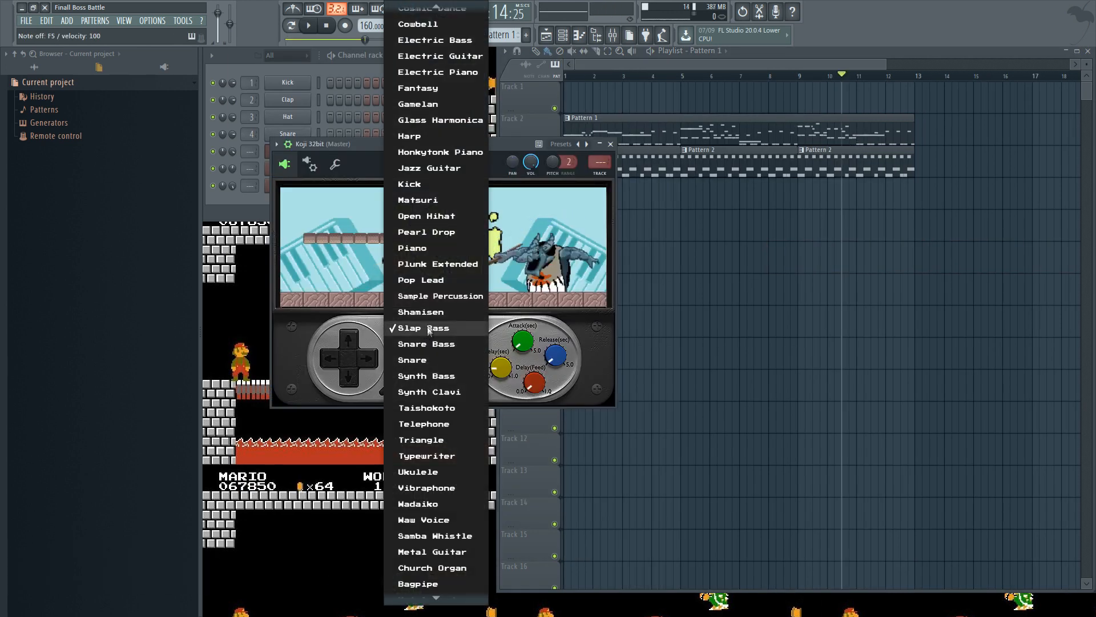
Try the Electric Bass sound on the Koji 32bit bass channel and play it back
{"action": "scroll", "coordinate": [429, 330], "scroll_direction": "up", "scroll_amount": 3}
{"action": "left_click", "coordinate": [437, 149]}
{"action": "key", "text": "space"}
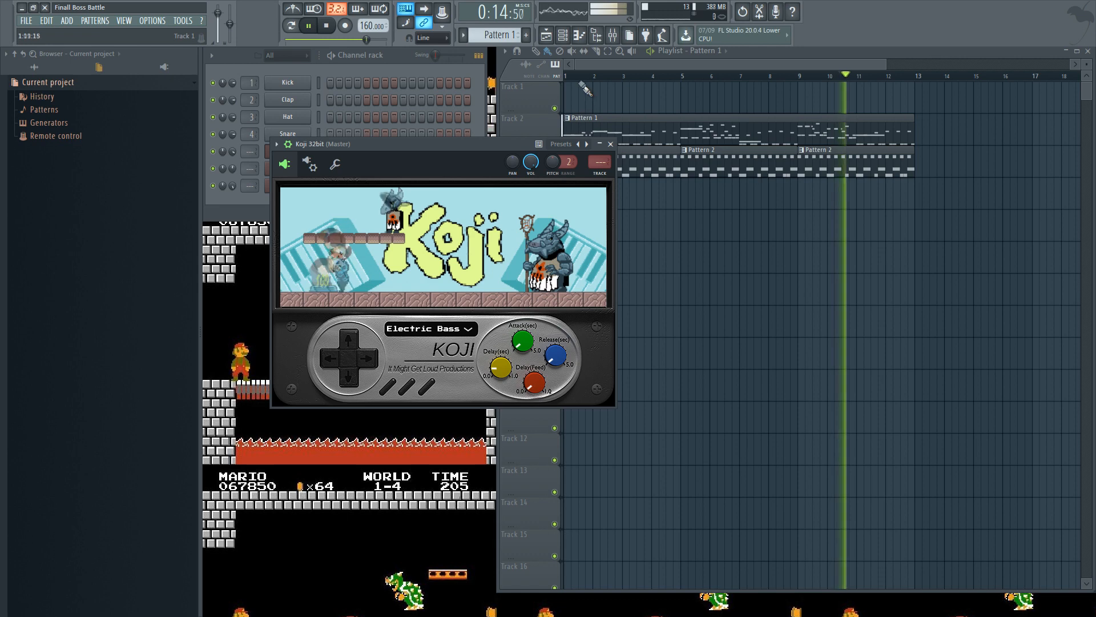
{"action": "key", "text": "space"}
Clone the Koji 32bit bass channel, set the clone to Synth Bass and mute the original channel
{"action": "right_click", "coordinate": [305, 150]}
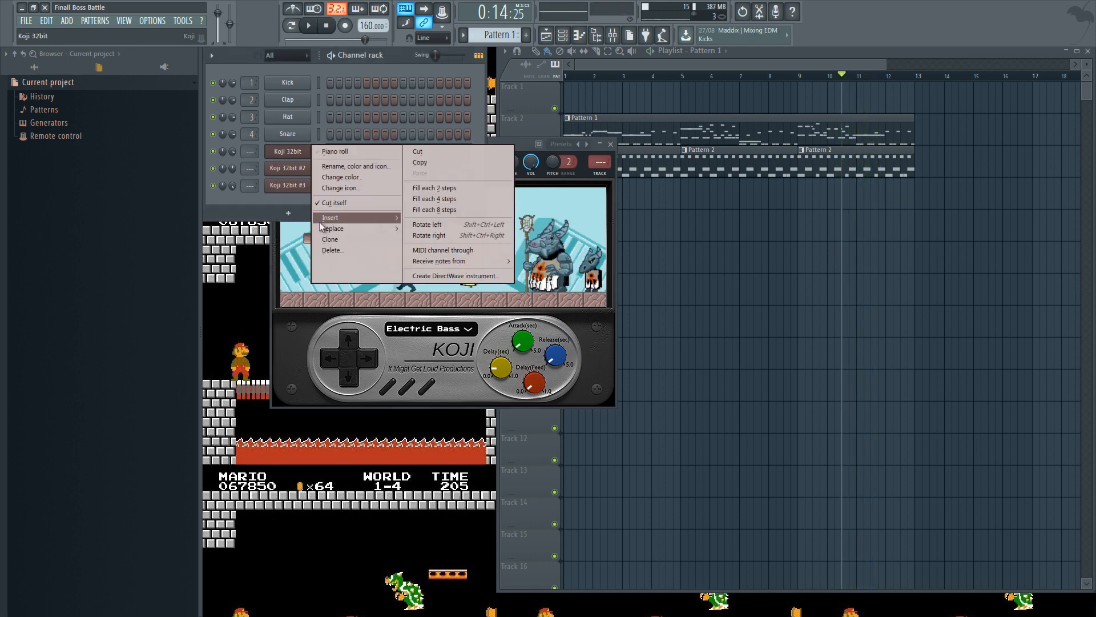
{"action": "left_click", "coordinate": [329, 238]}
{"action": "left_click", "coordinate": [434, 346]}
{"action": "scroll", "coordinate": [451, 257], "scroll_direction": "down", "scroll_amount": 5}
{"action": "left_click", "coordinate": [453, 200]}
{"action": "left_click", "coordinate": [219, 157]}
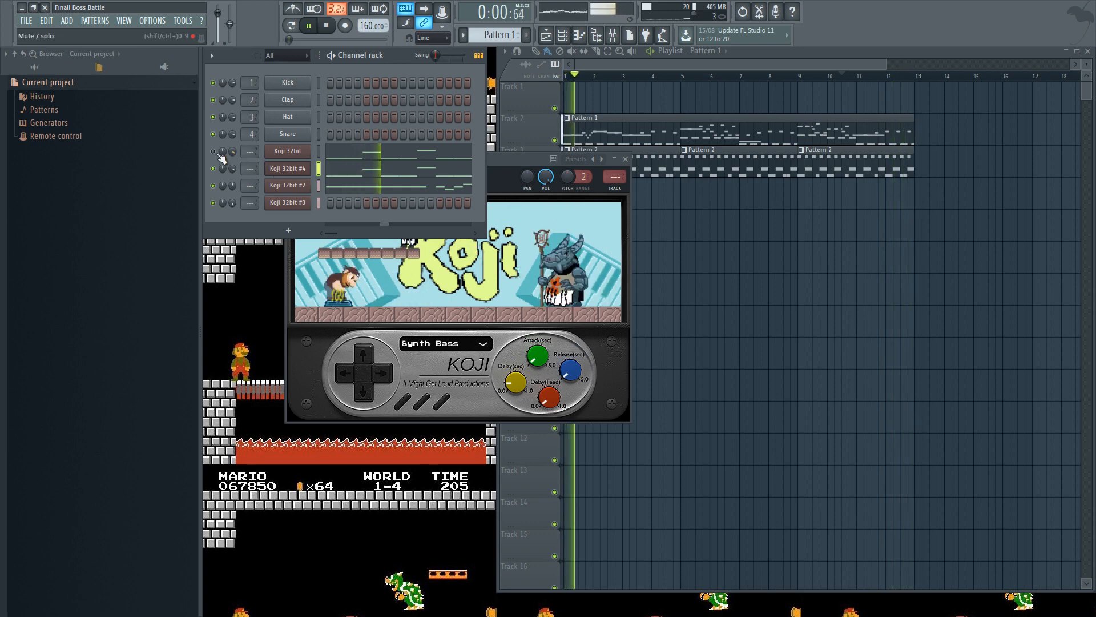
Try the Metal Guitar and Brass Strings sounds on the original Koji 32bit channel during playback
{"action": "left_click", "coordinate": [274, 169]}
{"action": "left_click", "coordinate": [409, 330]}
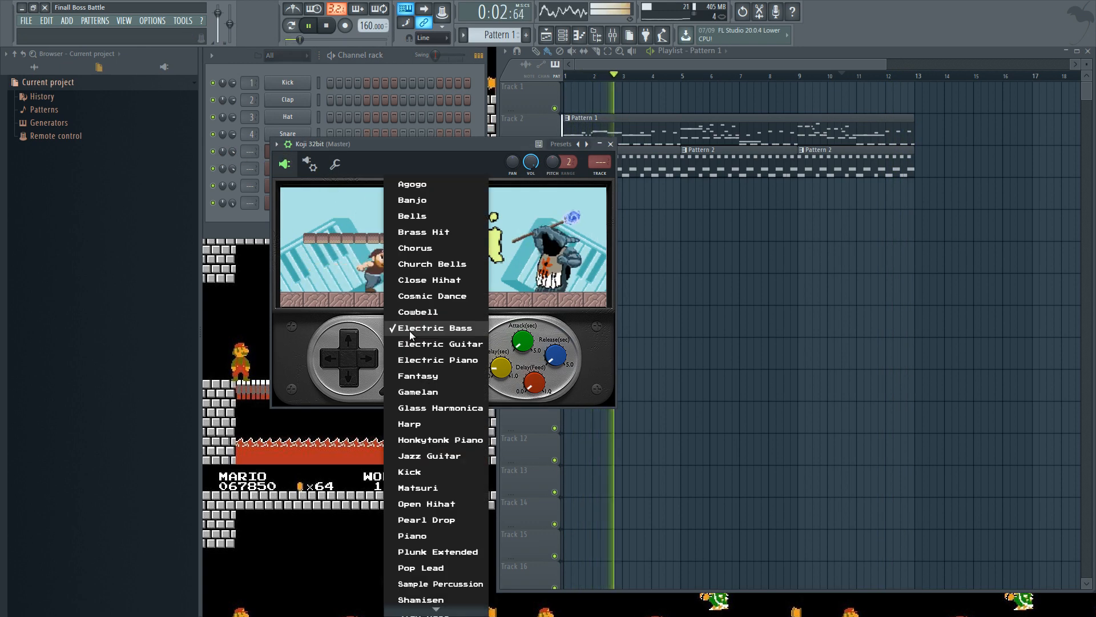
{"action": "scroll", "coordinate": [433, 371], "scroll_direction": "down", "scroll_amount": 10}
{"action": "left_click", "coordinate": [451, 363]}
{"action": "left_click", "coordinate": [443, 329]}
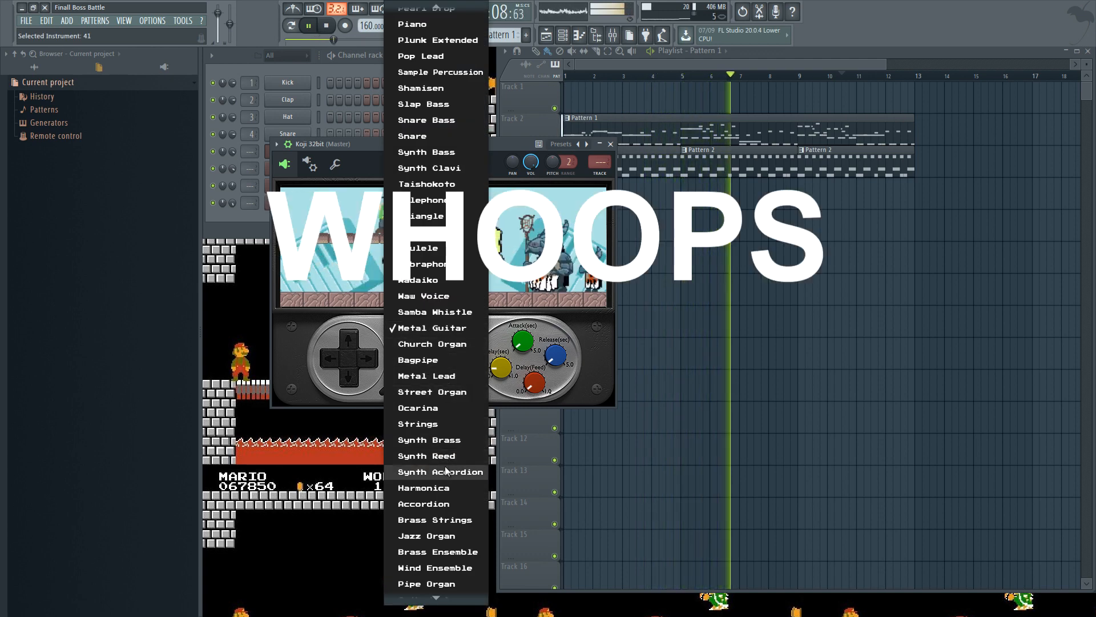
{"action": "left_click", "coordinate": [439, 520]}
Set the original Koji 32bit channel to Slap Bass and close its plugin window
{"action": "left_click", "coordinate": [422, 320]}
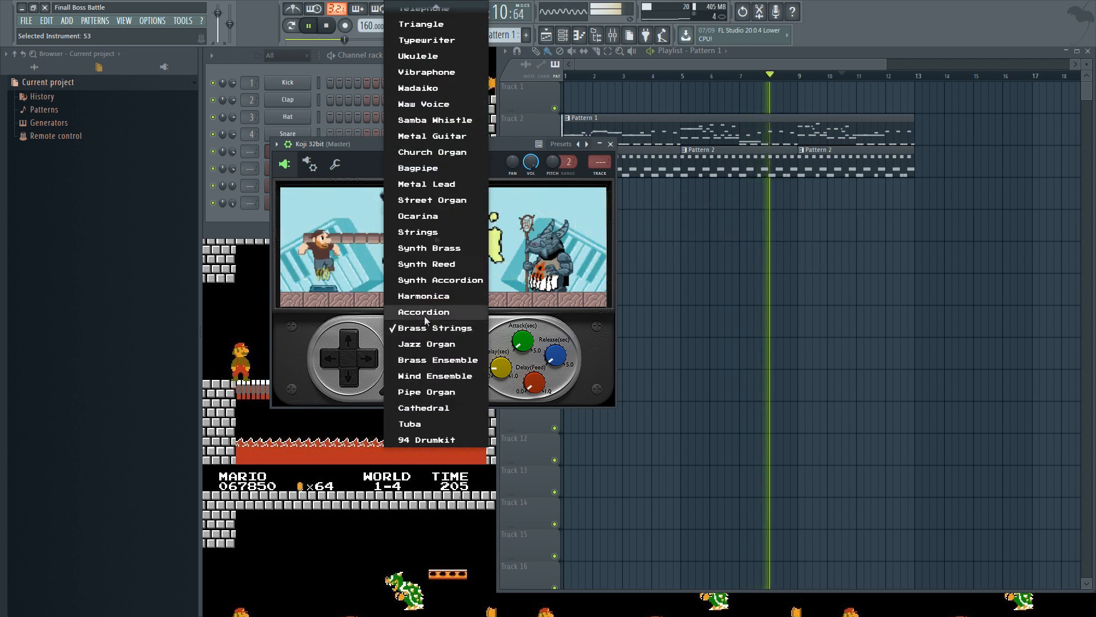
{"action": "scroll", "coordinate": [443, 204], "scroll_direction": "up", "scroll_amount": 4}
{"action": "scroll", "coordinate": [443, 171], "scroll_direction": "up", "scroll_amount": 2}
{"action": "left_click", "coordinate": [437, 201]}
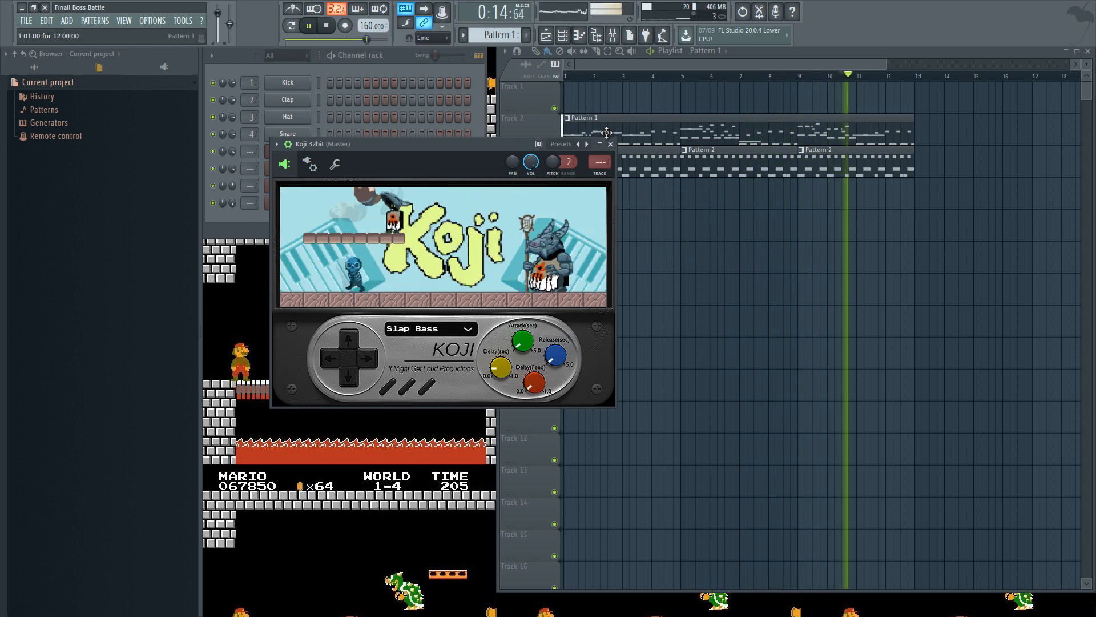
{"action": "left_click", "coordinate": [610, 144]}
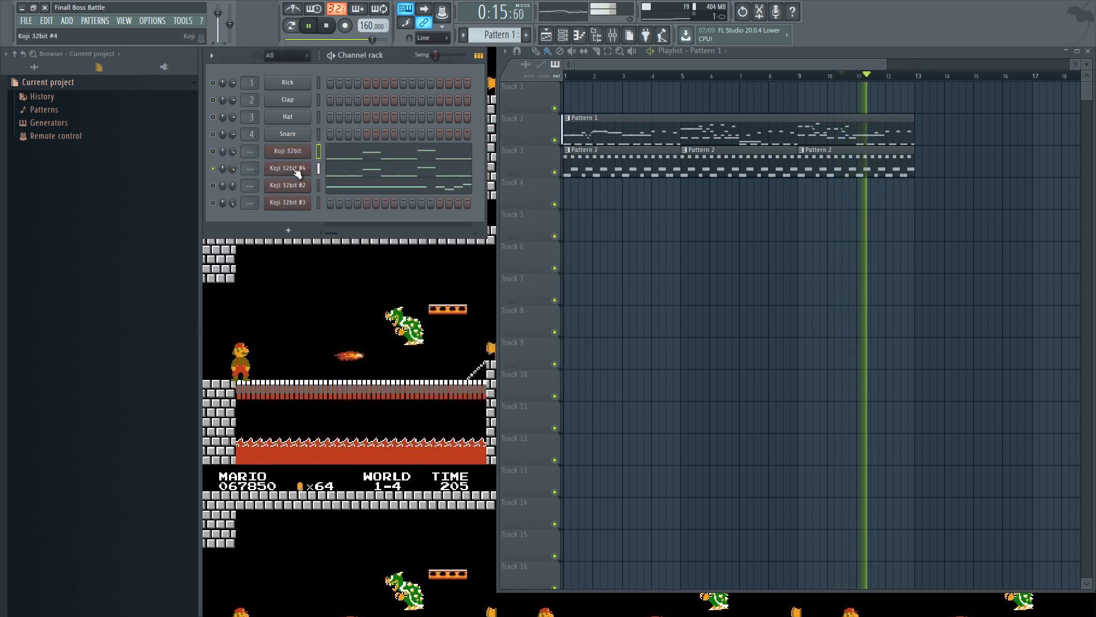
Open Koji 32bit #4 and assign it to a free mixer track
{"action": "left_click", "coordinate": [287, 167]}
{"action": "right_click", "coordinate": [613, 177]}
{"action": "left_click", "coordinate": [616, 193]}
{"action": "left_click", "coordinate": [368, 69]}
Solo the original Koji 32bit channel and assign it to a free mixer track
{"action": "right_click", "coordinate": [213, 152]}
{"action": "left_click", "coordinate": [227, 161]}
{"action": "left_click", "coordinate": [292, 151]}
{"action": "right_click", "coordinate": [598, 162]}
{"action": "left_click", "coordinate": [600, 180]}
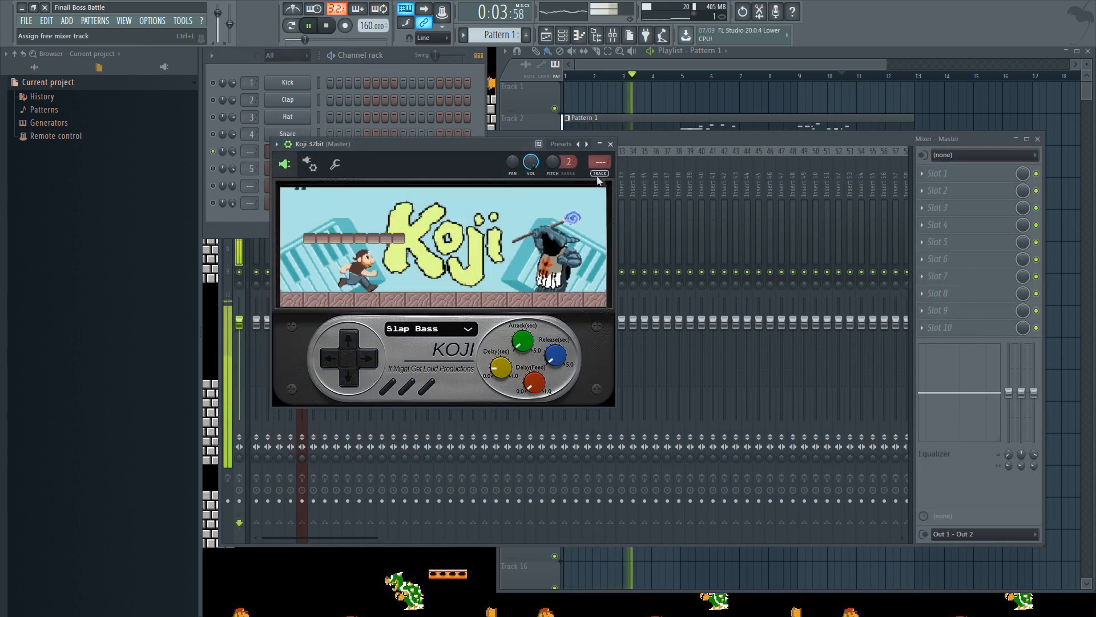
Add Fruity Parametric EQ 2 to the Koji 32bit mixer track, set band 1 to High pass and boost bands 5 and 6
{"action": "left_click", "coordinate": [951, 170]}
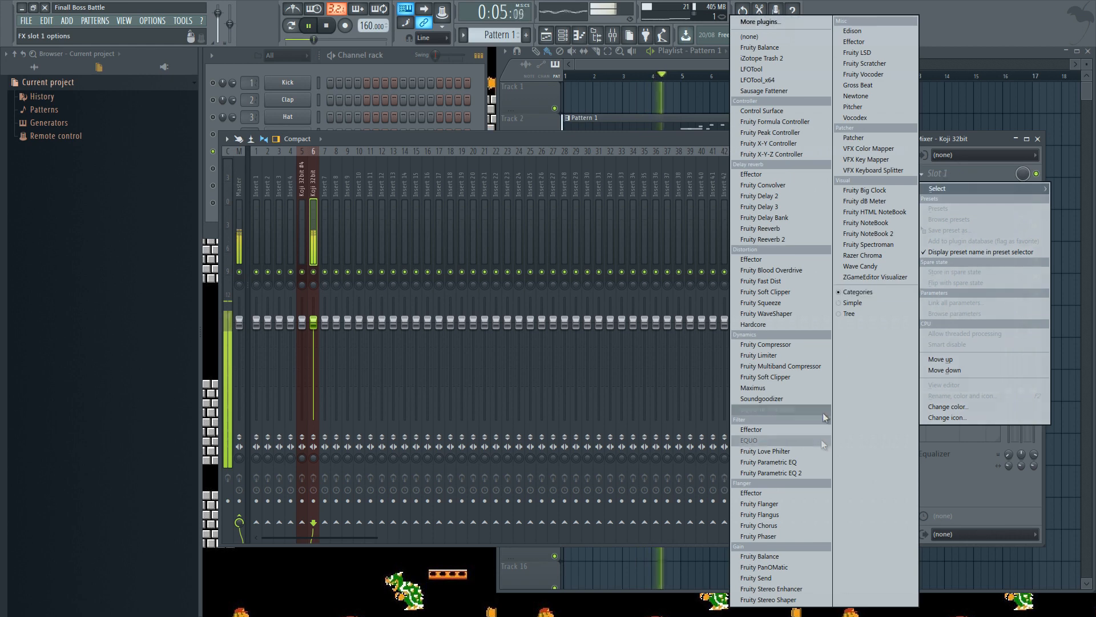
{"action": "left_click", "coordinate": [807, 472]}
{"action": "right_click", "coordinate": [350, 287]}
{"action": "mouse_move", "coordinate": [370, 318]}
{"action": "left_click", "coordinate": [412, 351]}
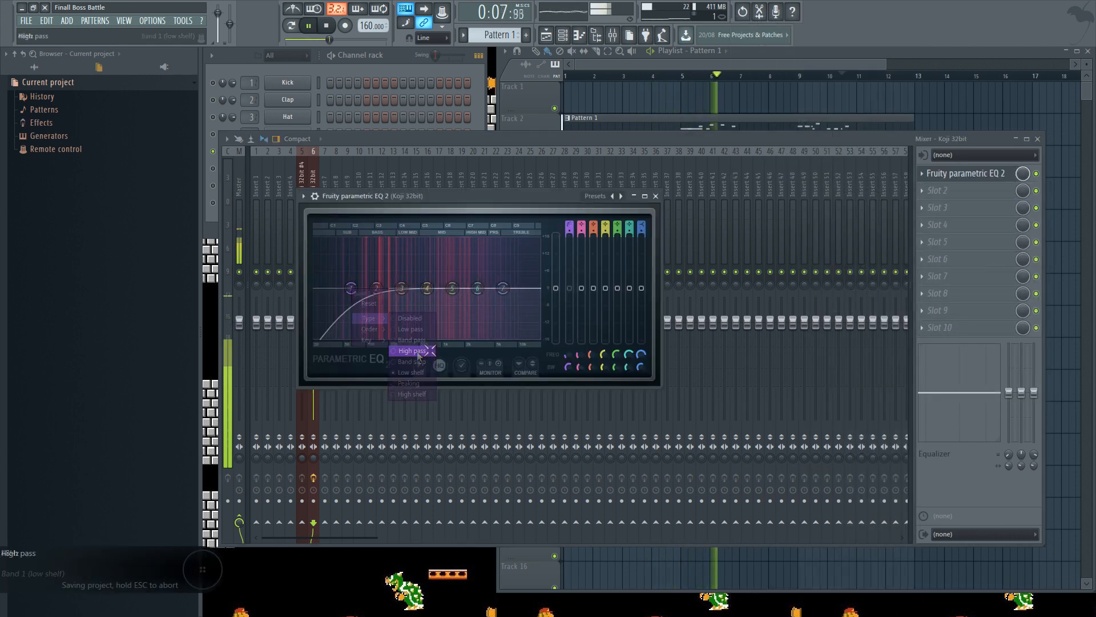
{"action": "left_click_drag", "start_coordinate": [474, 295], "coordinate": [457, 290]}
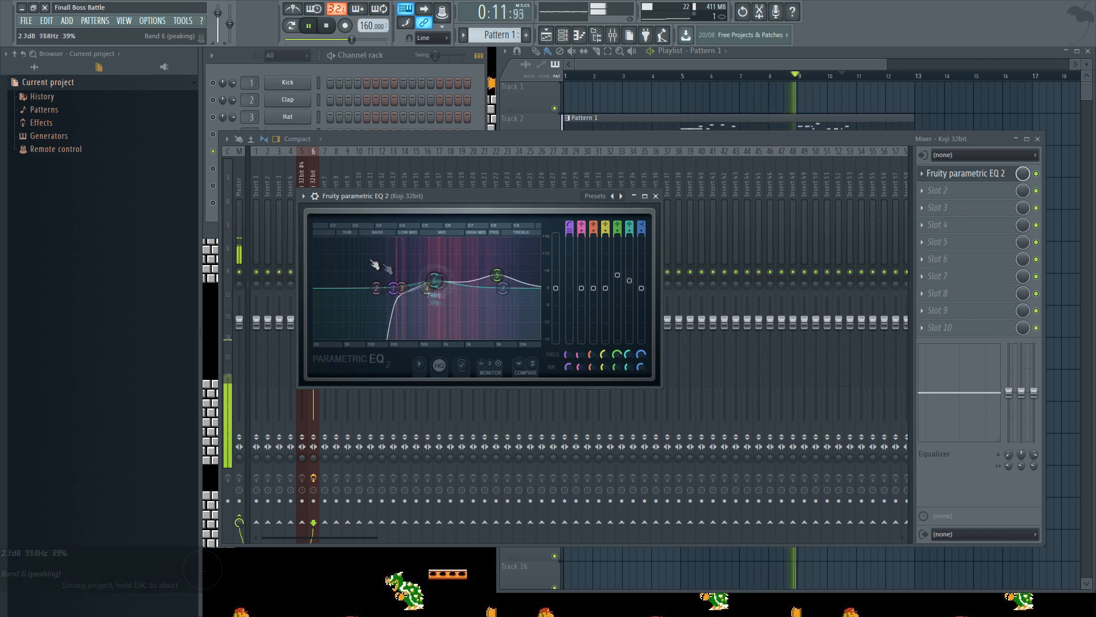
Bring all channels back from solo and play the full arrangement from the playlist
{"action": "left_click", "coordinate": [399, 55]}
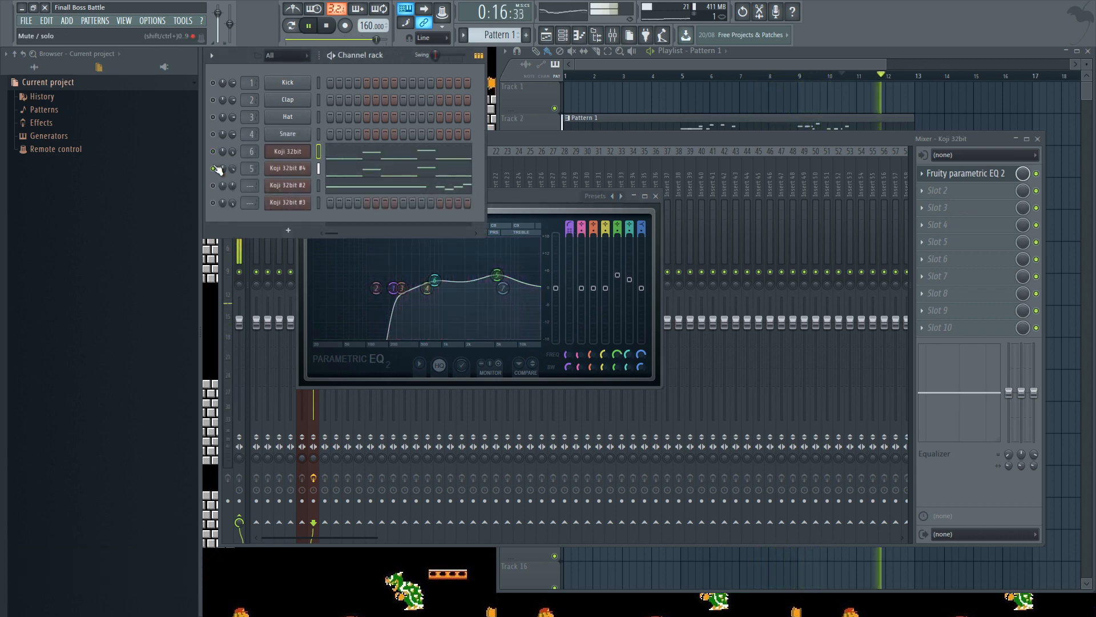
{"action": "left_click", "coordinate": [664, 105]}
{"action": "right_click", "coordinate": [693, 105]}
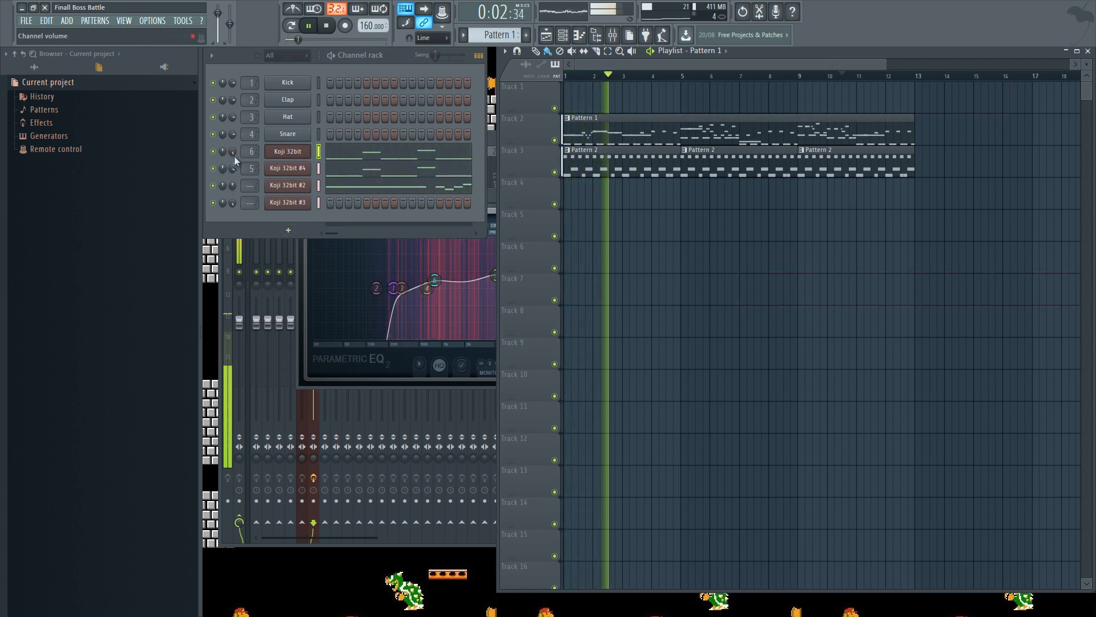
{"action": "right_click", "coordinate": [310, 202]}
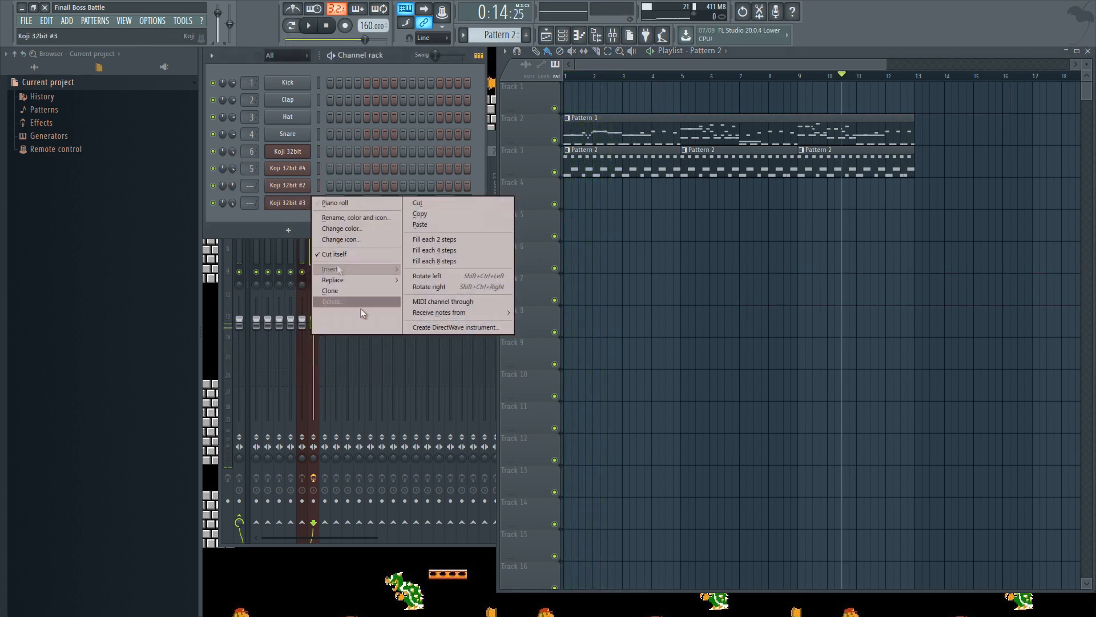
{"action": "left_click", "coordinate": [347, 292]}
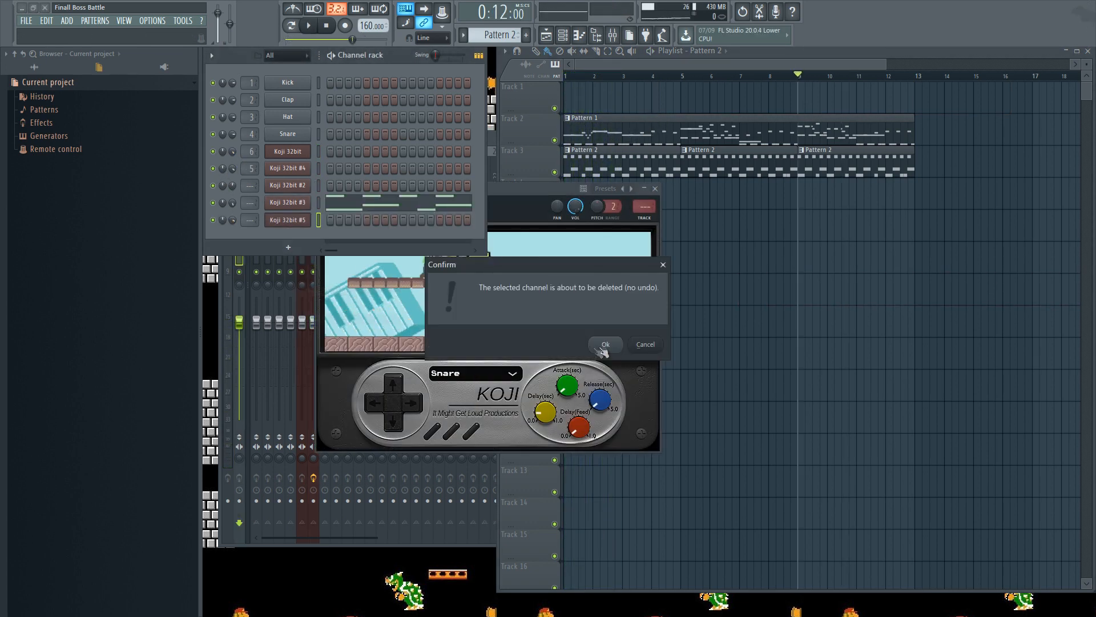
{"action": "left_click", "coordinate": [604, 346]}
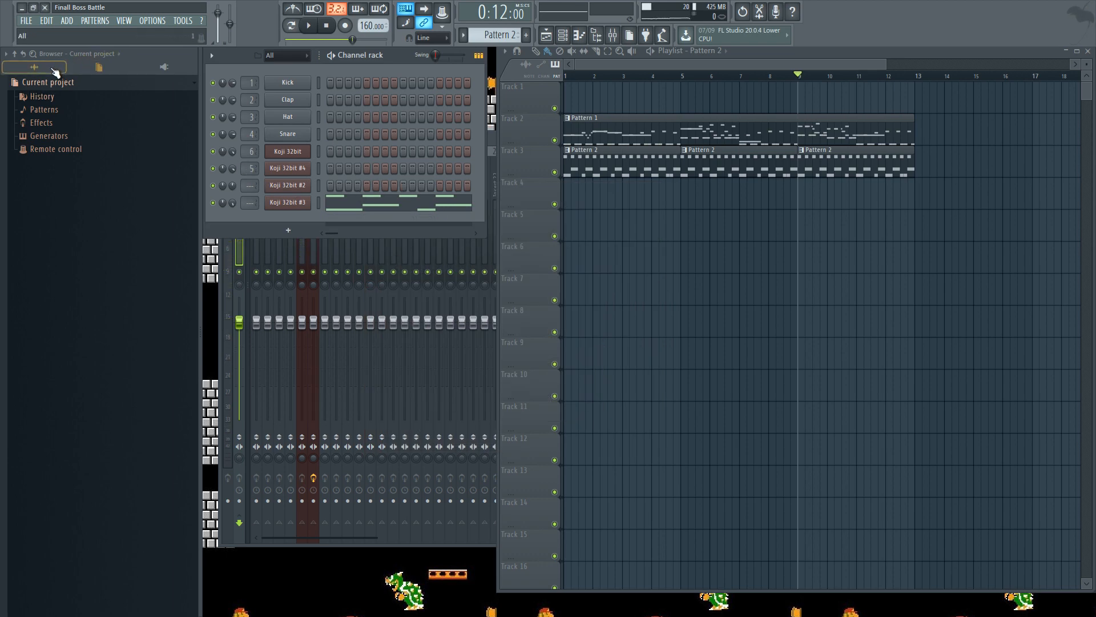
Add PIANO-707 from the plugin database as a new channel, layer the Koji 32bit #3 drum notes on it and play Pattern 2
{"action": "left_click", "coordinate": [164, 67]}
{"action": "scroll", "coordinate": [165, 223], "scroll_direction": "down", "scroll_amount": 6}
{"action": "scroll", "coordinate": [164, 223], "scroll_direction": "down", "scroll_amount": 1}
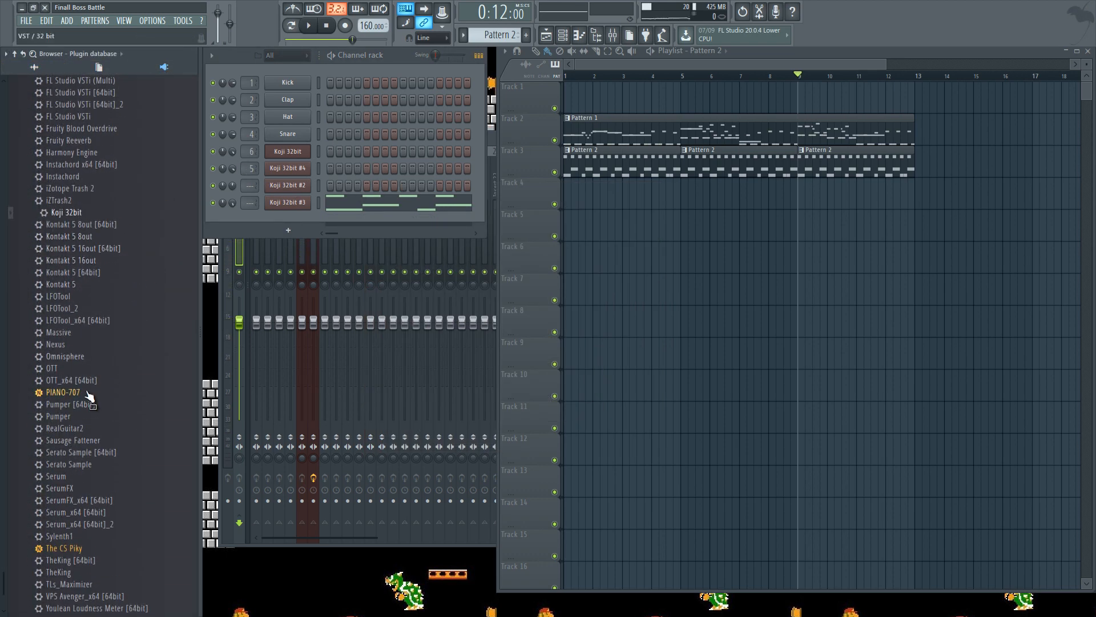
{"action": "left_click_drag", "start_coordinate": [226, 368], "coordinate": [369, 244]}
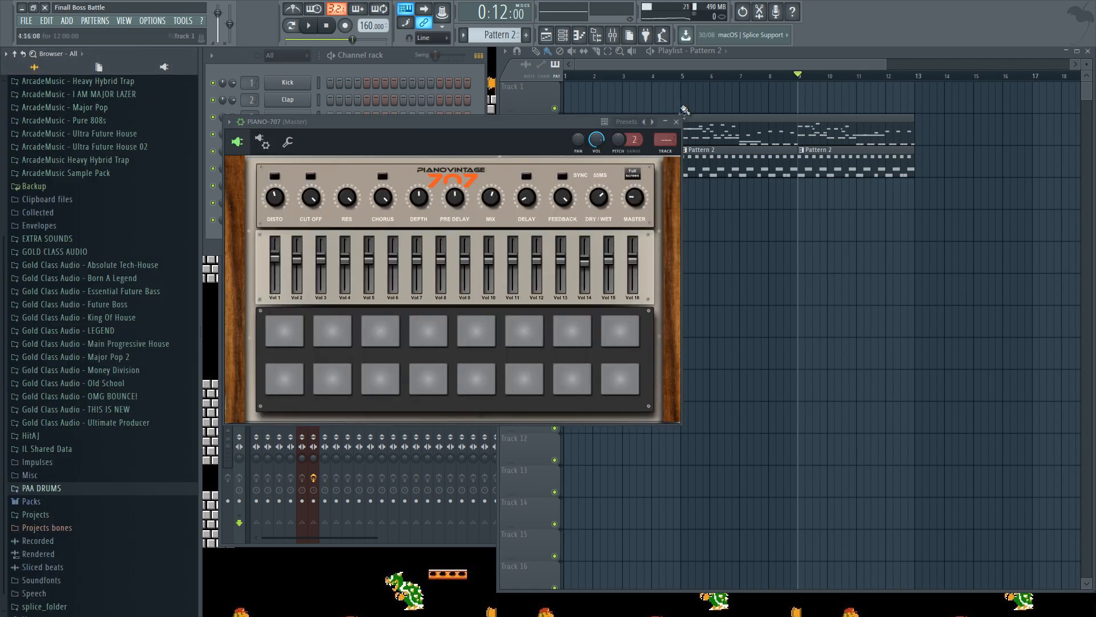
{"action": "left_click", "coordinate": [676, 121]}
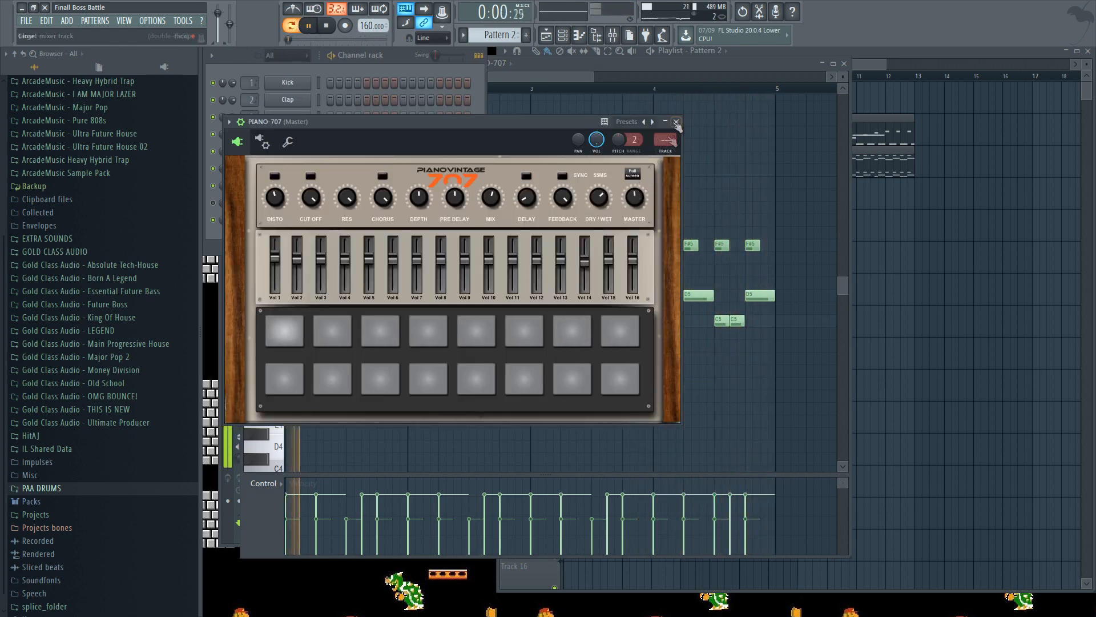
{"action": "left_click", "coordinate": [676, 122]}
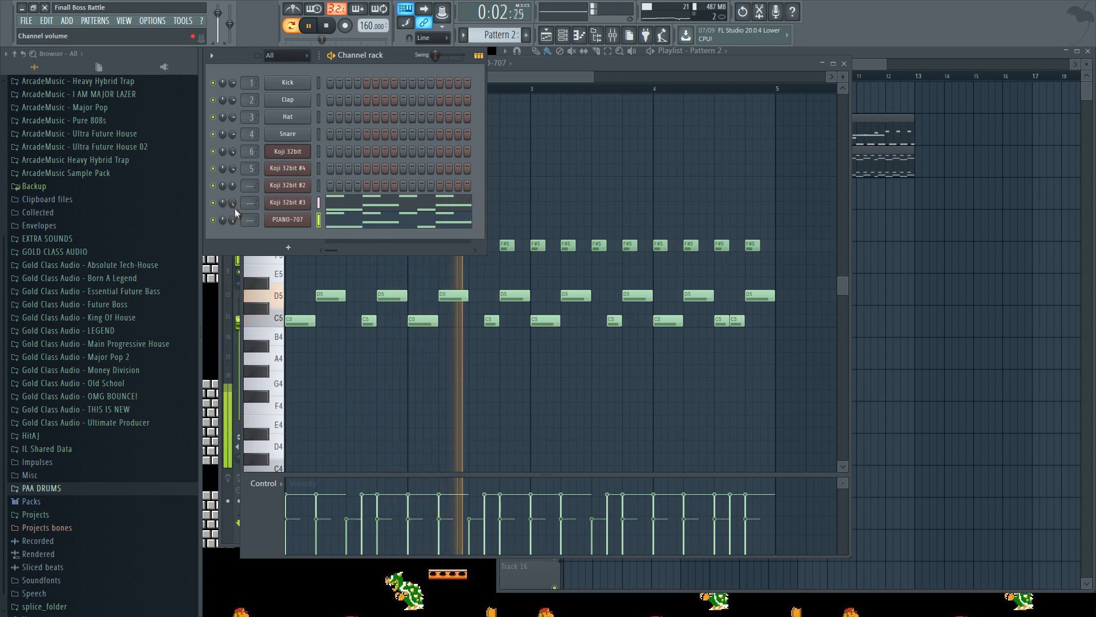
{"action": "left_click", "coordinate": [844, 64]}
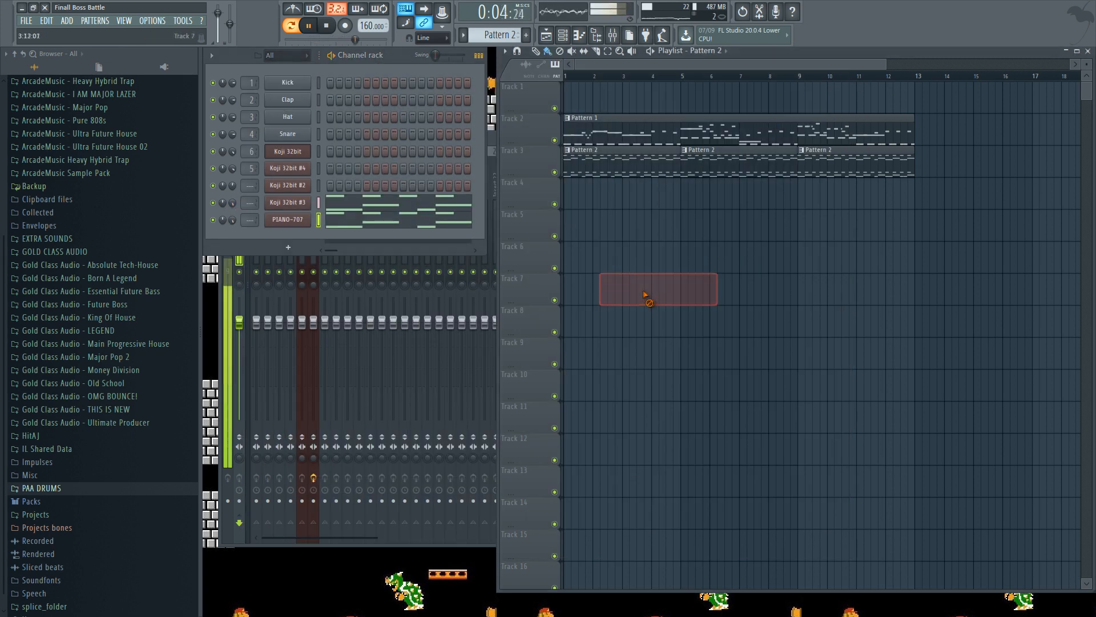
{"action": "key", "text": "space"}
{"action": "left_click_drag", "start_coordinate": [645, 295], "coordinate": [660, 204]}
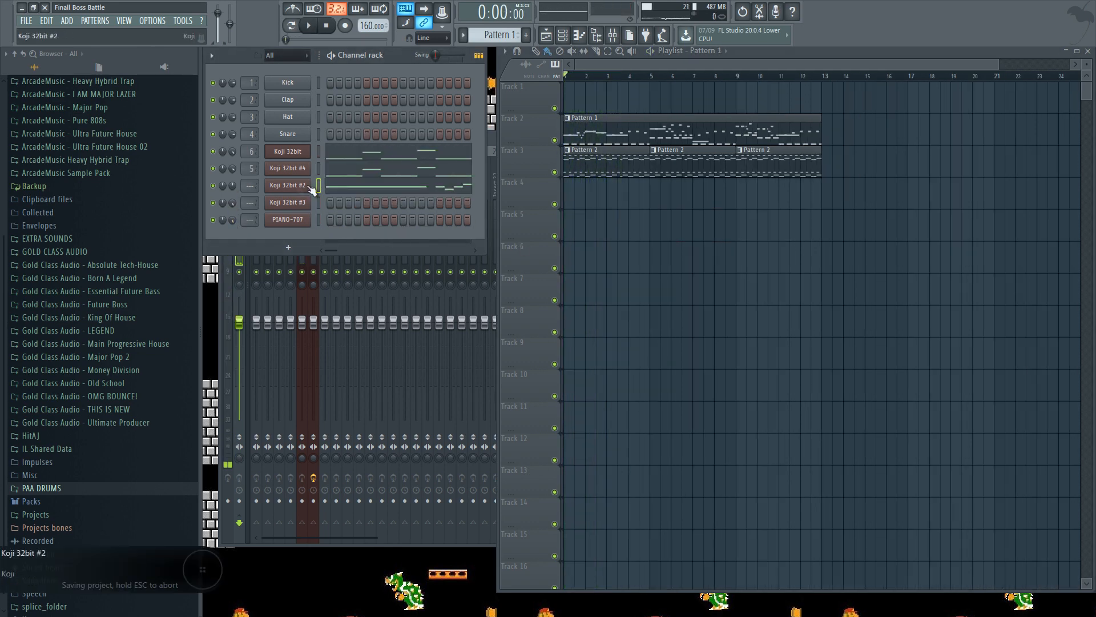
Clone the Koji 32bit #2 channel, set the clone to Church Organ and solo it
{"action": "right_click", "coordinate": [309, 187]}
{"action": "left_click", "coordinate": [354, 275]}
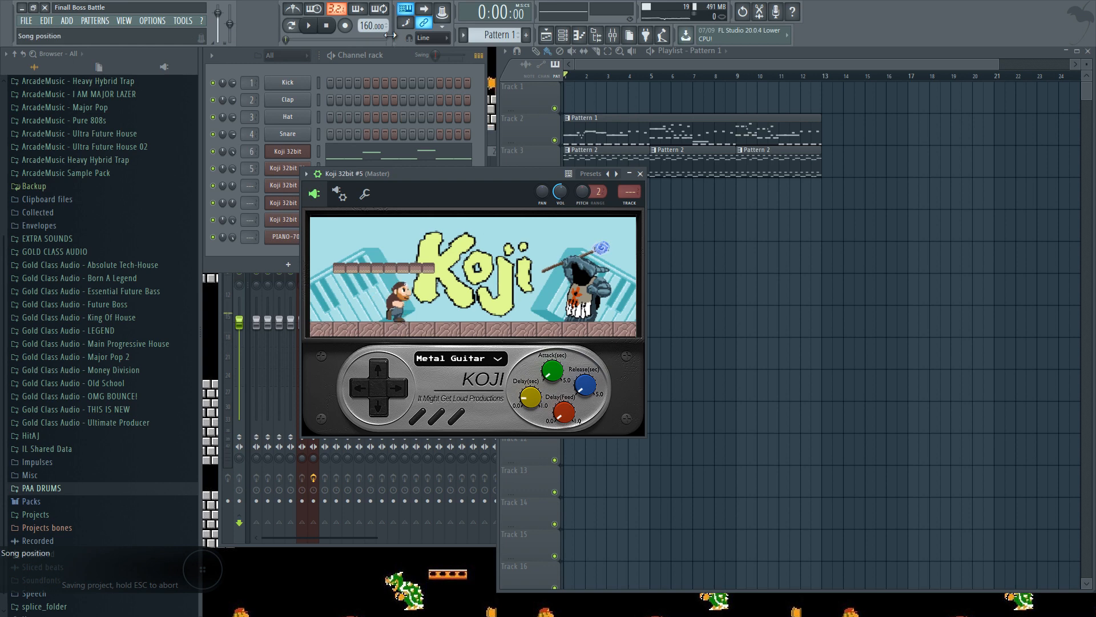
{"action": "left_click", "coordinate": [377, 59]}
{"action": "key", "text": "ctrl+v"}
{"action": "right_click", "coordinate": [212, 202]}
{"action": "left_click", "coordinate": [225, 208]}
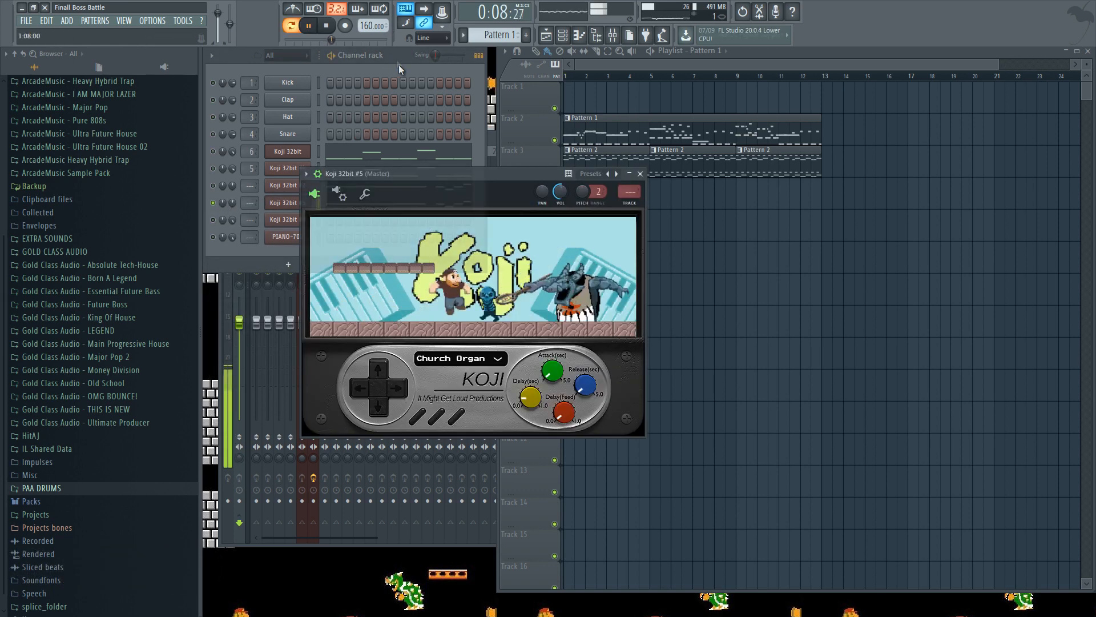
Paste the copied notes into the Koji 32bit #5 channel and open them in the piano roll
{"action": "key", "text": "space"}
{"action": "left_click", "coordinate": [319, 203]}
{"action": "key", "text": "ctrl+v"}
{"action": "left_click", "coordinate": [340, 203]}
Delete the higher melody notes from Koji 32bit #5, keeping only the repeated D4, G4 and A4 root notes
{"action": "left_click_drag", "start_coordinate": [319, 215], "coordinate": [433, 299]}
{"action": "left_click", "coordinate": [557, 181]}
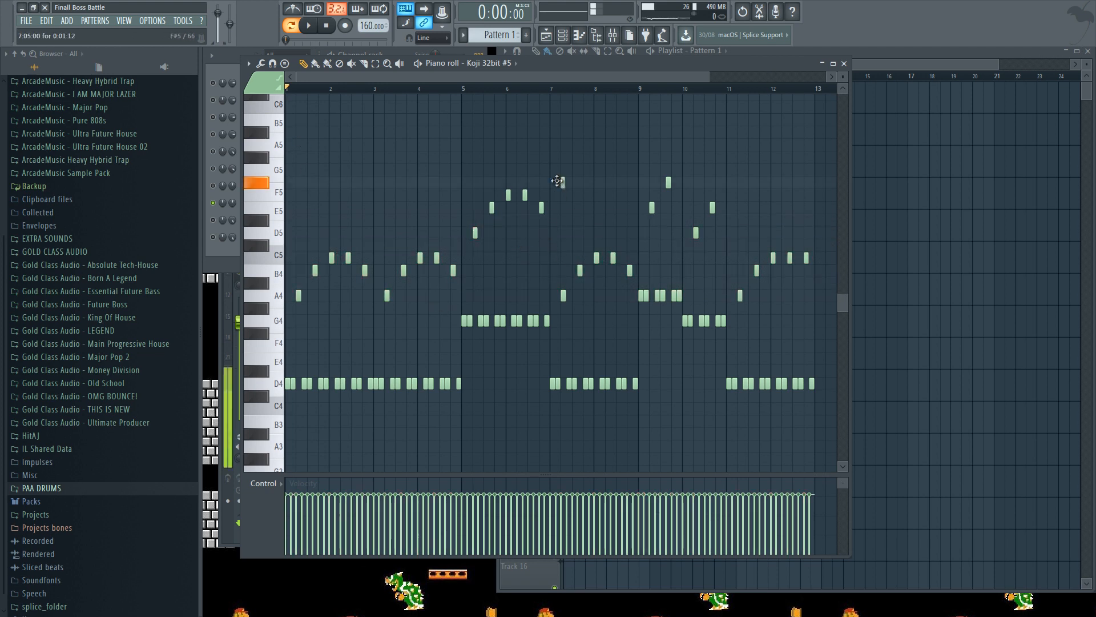
{"action": "right_click", "coordinate": [563, 183]}
{"action": "left_click_drag", "start_coordinate": [558, 165], "coordinate": [294, 266]}
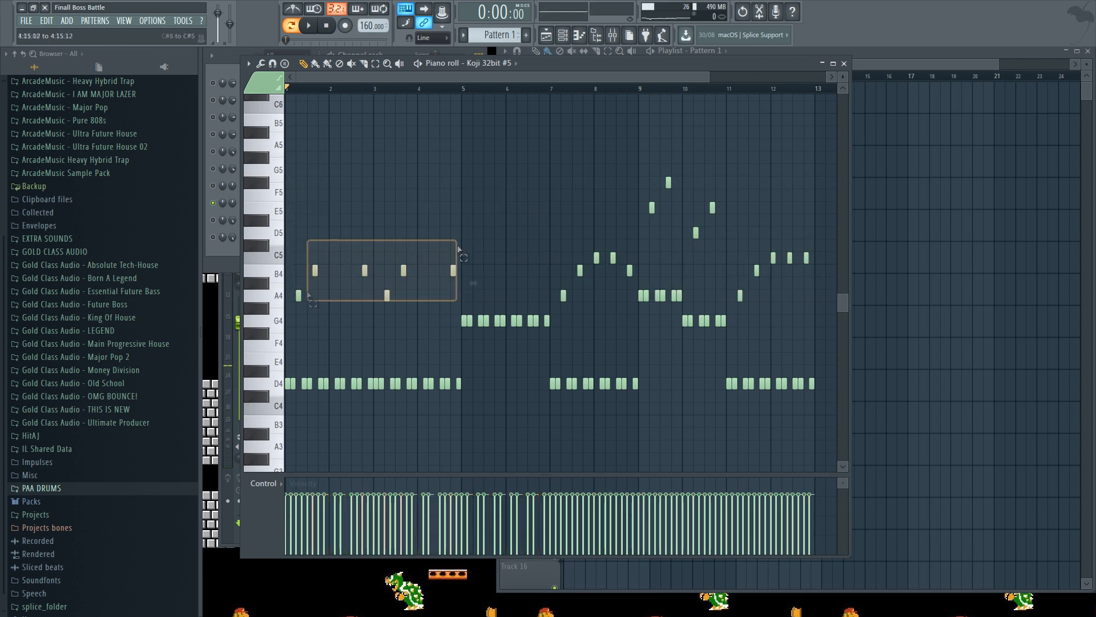
{"action": "left_click_drag", "start_coordinate": [695, 233], "coordinate": [807, 258]}
Replace the repeated D4 notes in bars 1 to 4 with one sustained D4, F4 and A4 chord
{"action": "left_click_drag", "start_coordinate": [469, 387], "coordinate": [296, 387]}
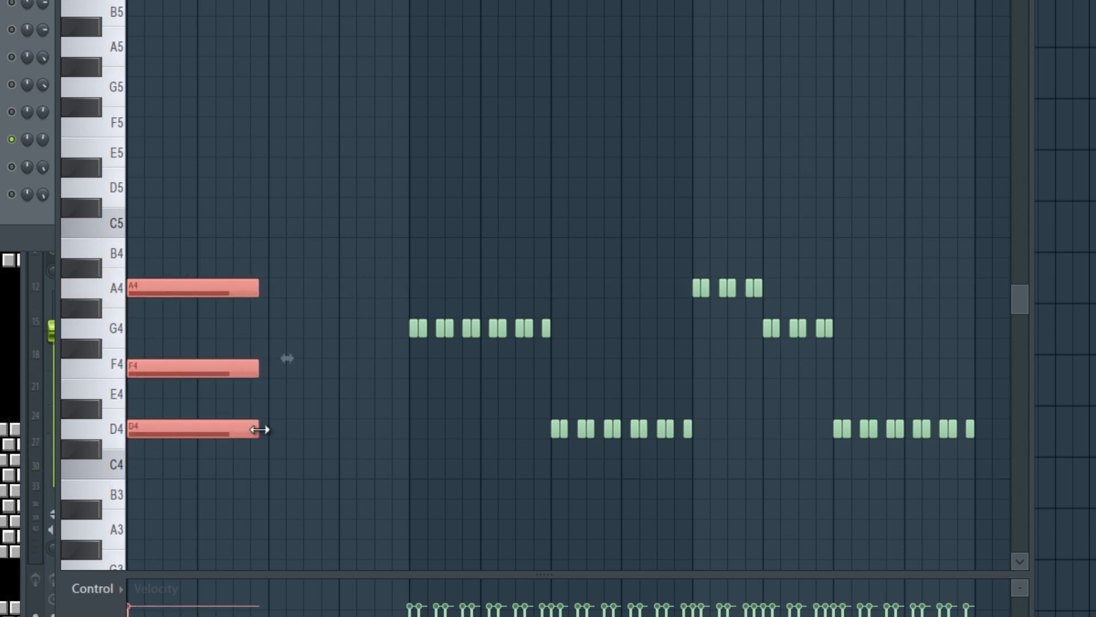
{"action": "key", "text": "space"}
{"action": "left_click", "coordinate": [298, 291]}
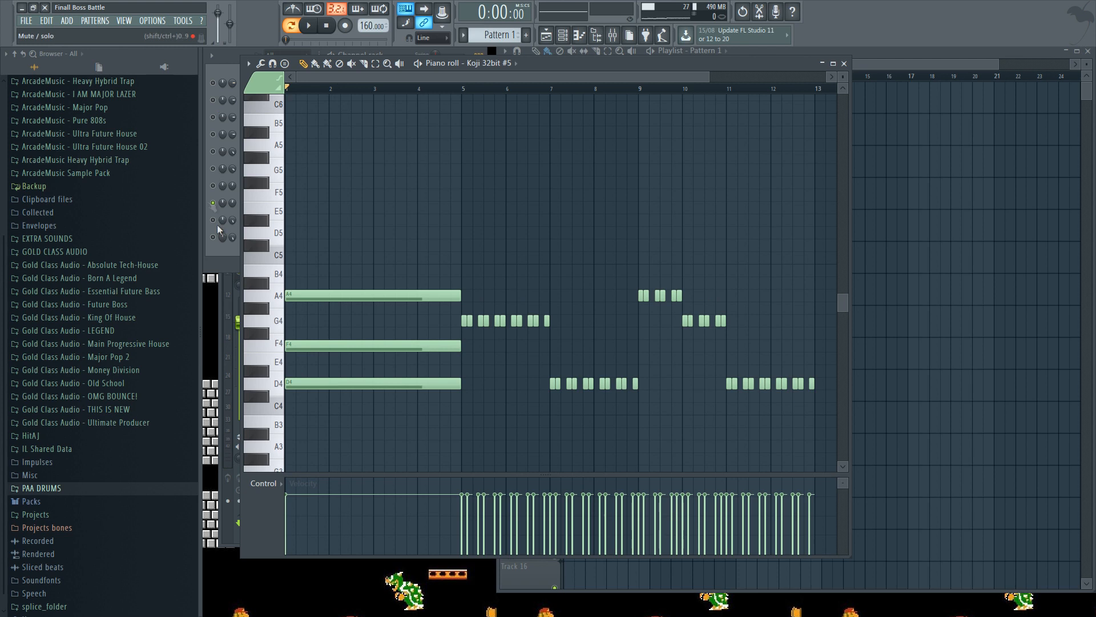
Take Koji 32bit #5 out of solo and play its sustained chord together with all the other channels
{"action": "right_click", "coordinate": [213, 204]}
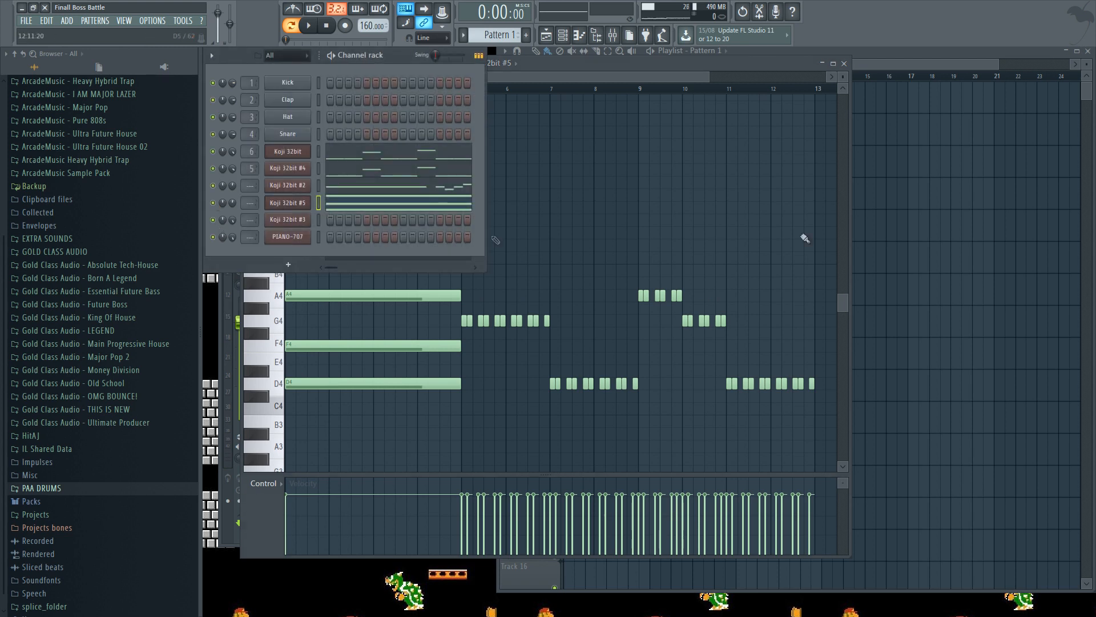
{"action": "right_click", "coordinate": [874, 239]}
{"action": "key", "text": "l"}
{"action": "key", "text": "space"}
{"action": "left_click", "coordinate": [708, 229]}
{"action": "right_click", "coordinate": [708, 228]}
{"action": "left_click", "coordinate": [392, 209]}
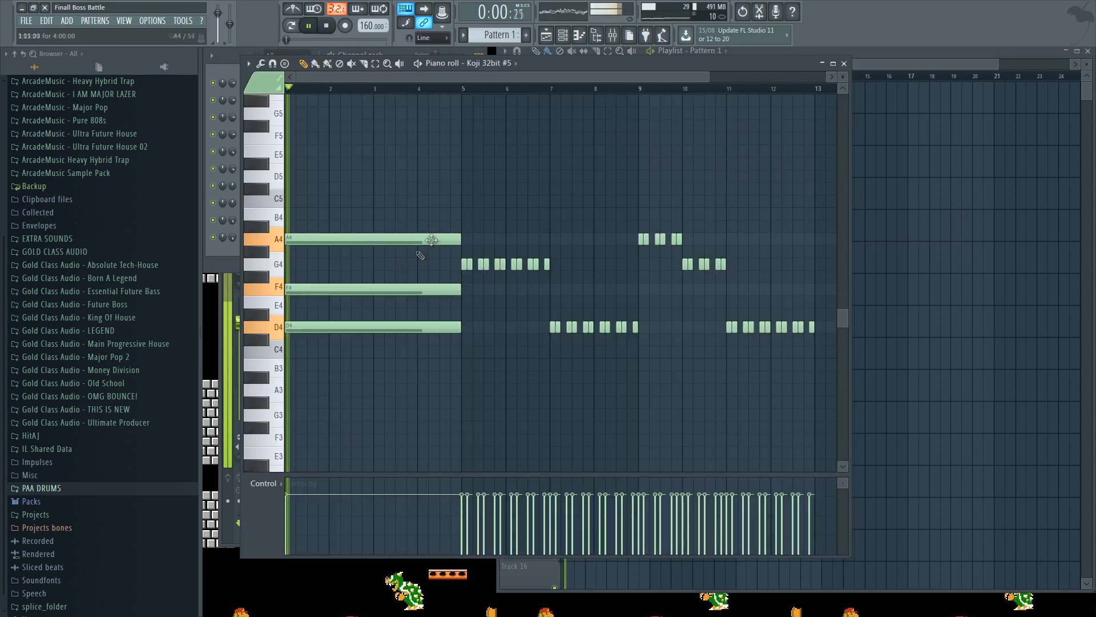
{"action": "key", "text": "space"}
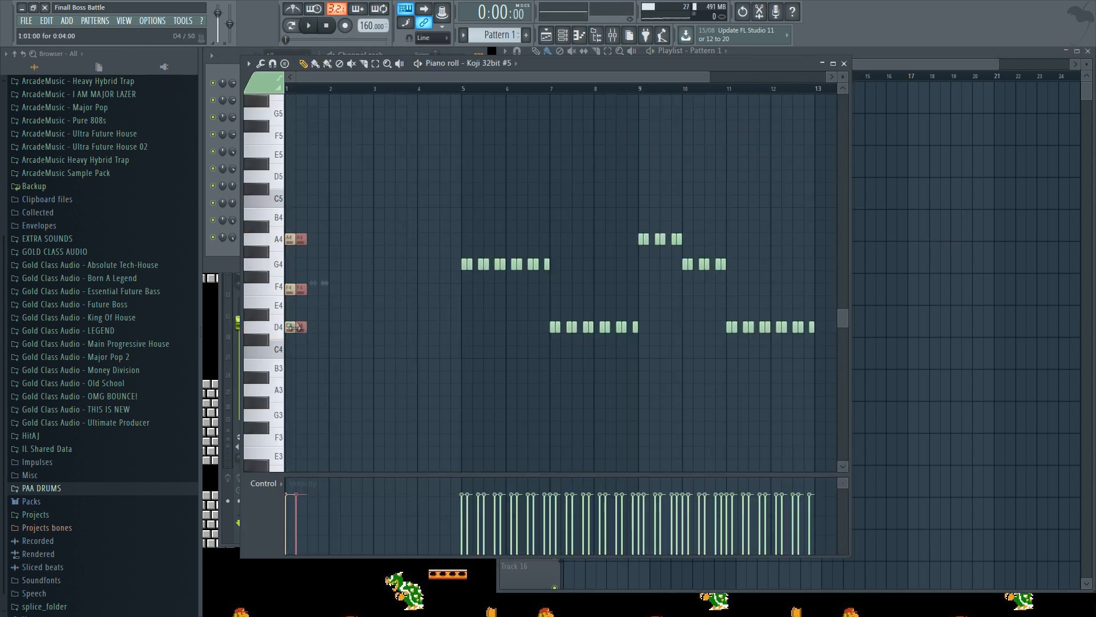
Turn the chord into repeated short stabs on D4 and F4, moving the top note from A4 through B4 to C5
{"action": "key", "text": "space"}
{"action": "scroll", "coordinate": [325, 325], "scroll_direction": "up", "scroll_amount": 2}
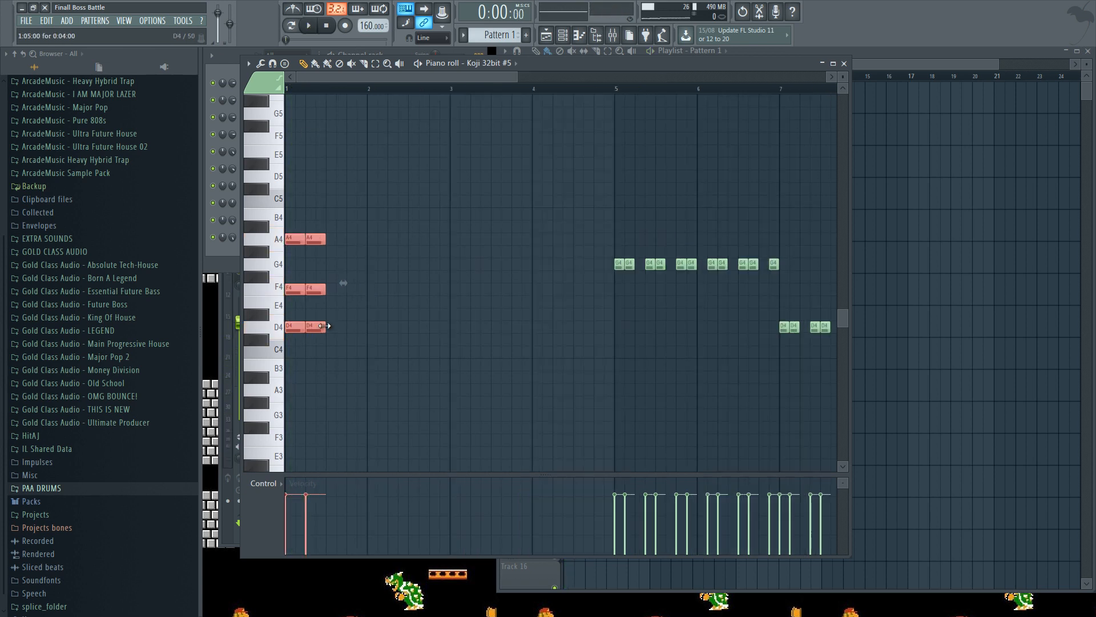
{"action": "left_click", "coordinate": [298, 28]}
{"action": "key", "text": "space"}
{"action": "key", "text": "space"}
{"action": "right_click", "coordinate": [336, 228]}
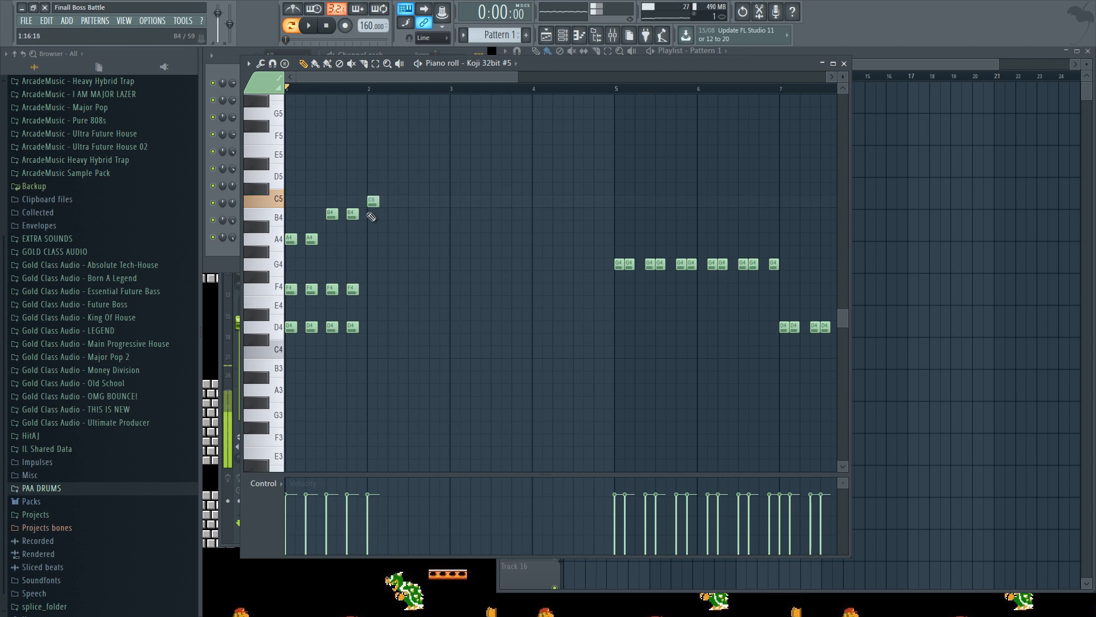
{"action": "key", "text": "space"}
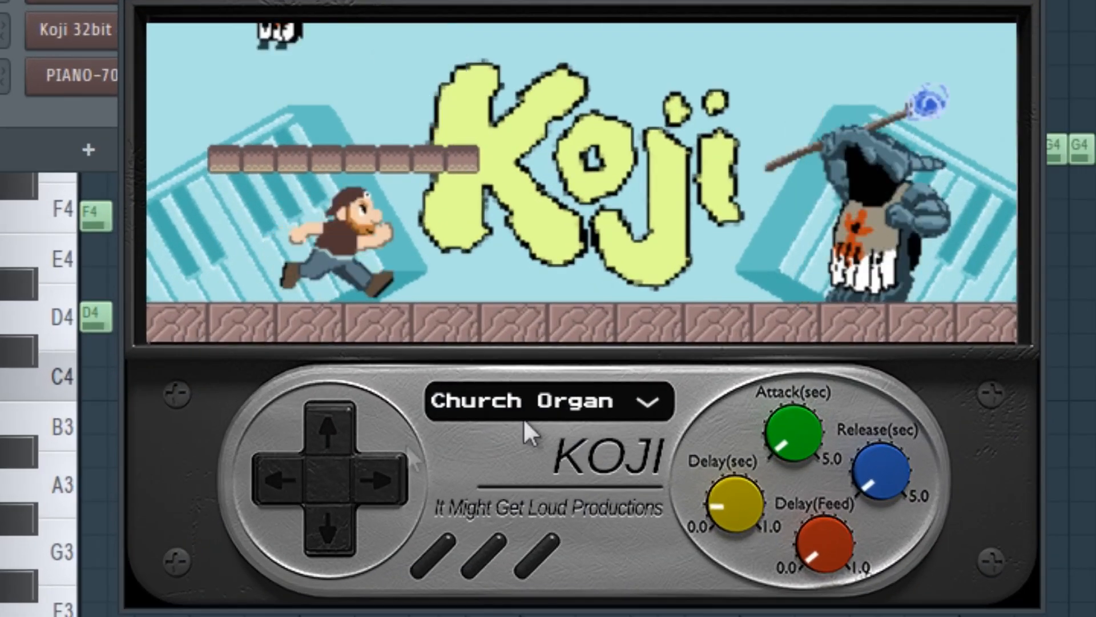
Try other Koji sounds after Church Organ, including Metal Lead, on the Koji 32bit #5 channel
{"action": "left_click", "coordinate": [392, 477]}
{"action": "left_click", "coordinate": [387, 478]}
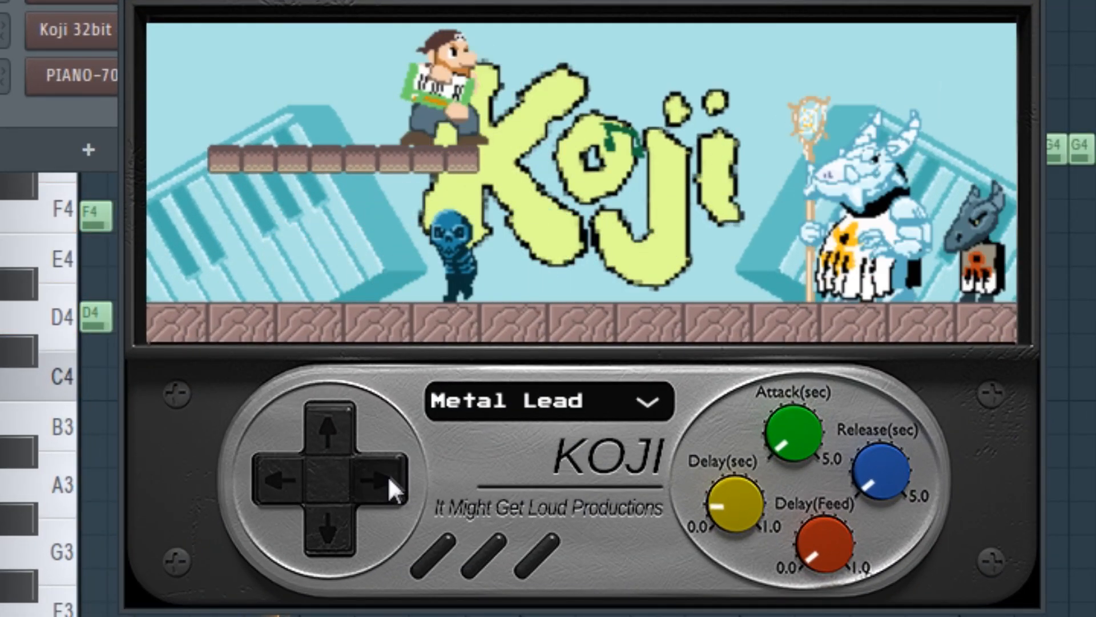
{"action": "left_click", "coordinate": [387, 478]}
{"action": "left_click", "coordinate": [387, 477]}
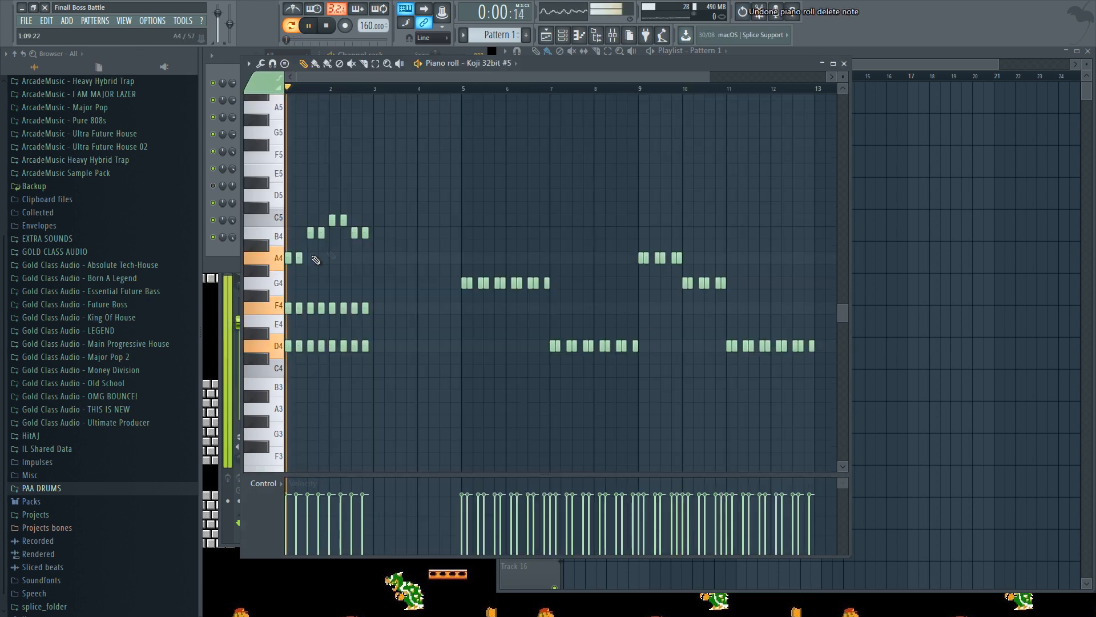
Play the chord stabs with the bass and drums while the Koji 32bit #2 lead is muted, and unmute the lead
{"action": "left_click", "coordinate": [217, 73]}
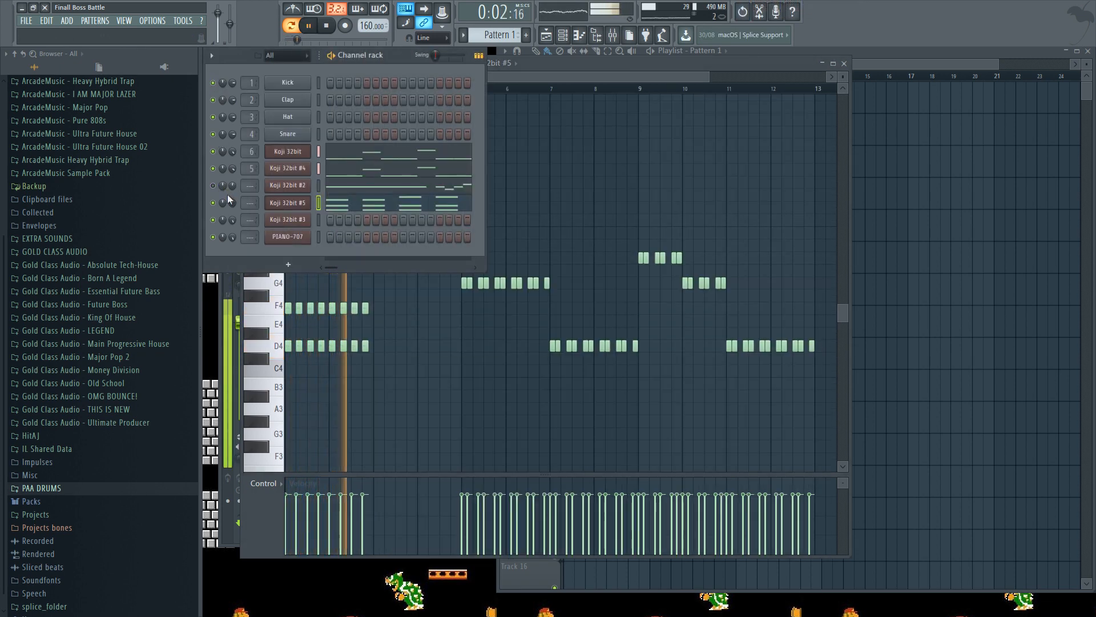
{"action": "key", "text": "space"}
{"action": "middle_click", "coordinate": [885, 165]}
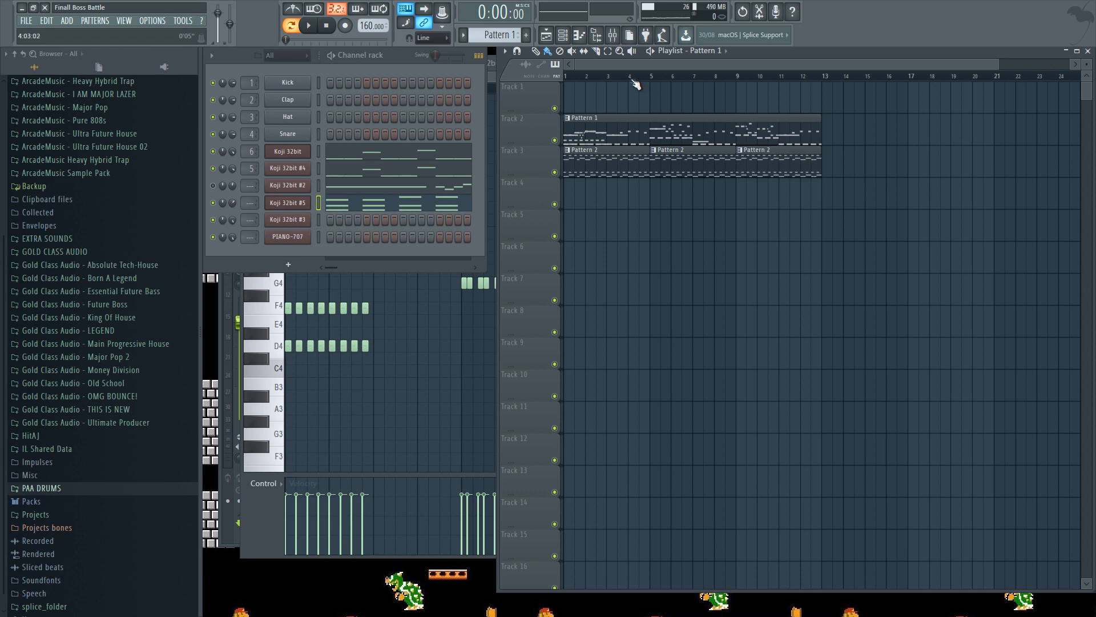
{"action": "key", "text": "space"}
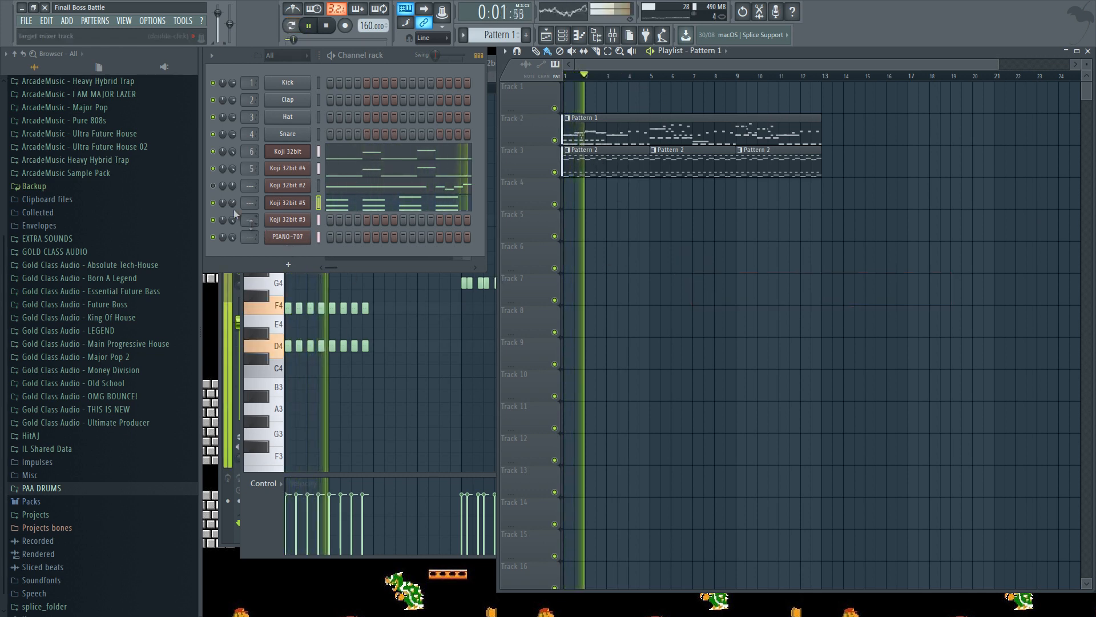
{"action": "key", "text": "space"}
{"action": "key", "text": "space"}
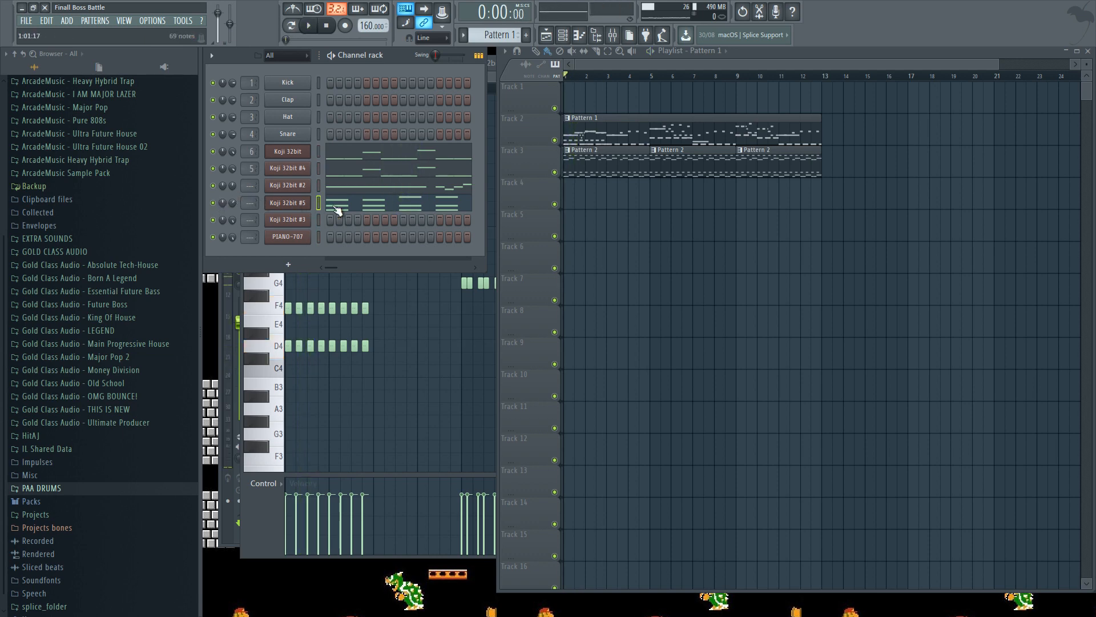
Cut the Koji 32bit #5 notes out of Pattern 1 and create Pattern 3 for them
{"action": "key", "text": "ctrl+x"}
{"action": "left_click", "coordinate": [546, 38]}
{"action": "key", "text": "Return"}
{"action": "key", "text": "Return"}
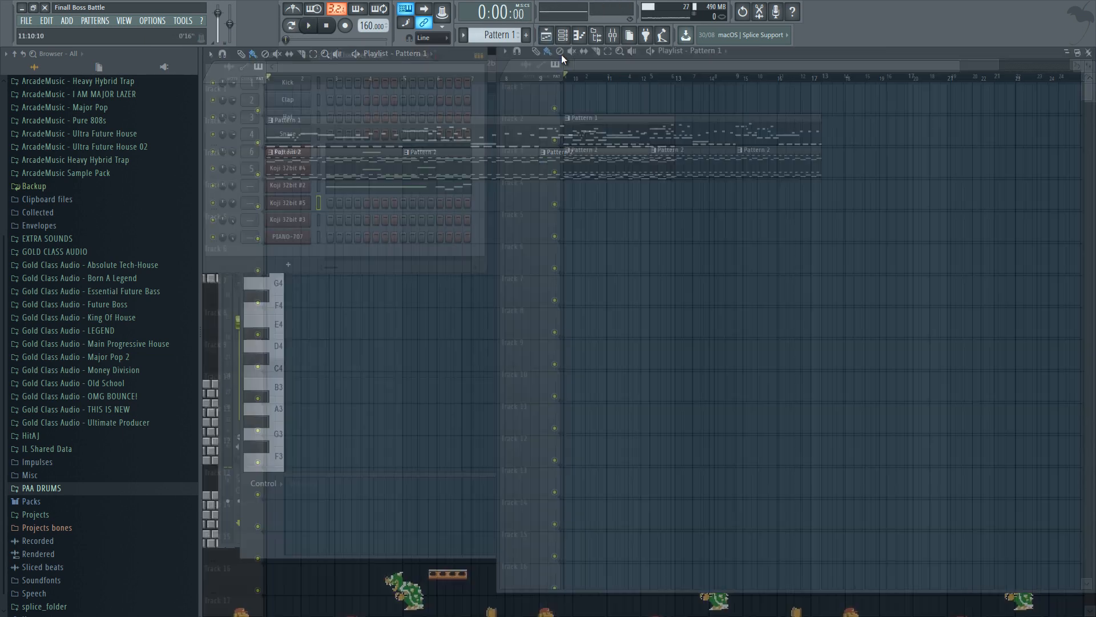
{"action": "left_click", "coordinate": [525, 35]}
Extend the chord stabs with transposed copies from G4 in bar 5, A4 in bar 9, G4 in bar 10 and D4 in bar 11, checking by playback
{"action": "left_click_drag", "start_coordinate": [499, 177], "coordinate": [420, 290]}
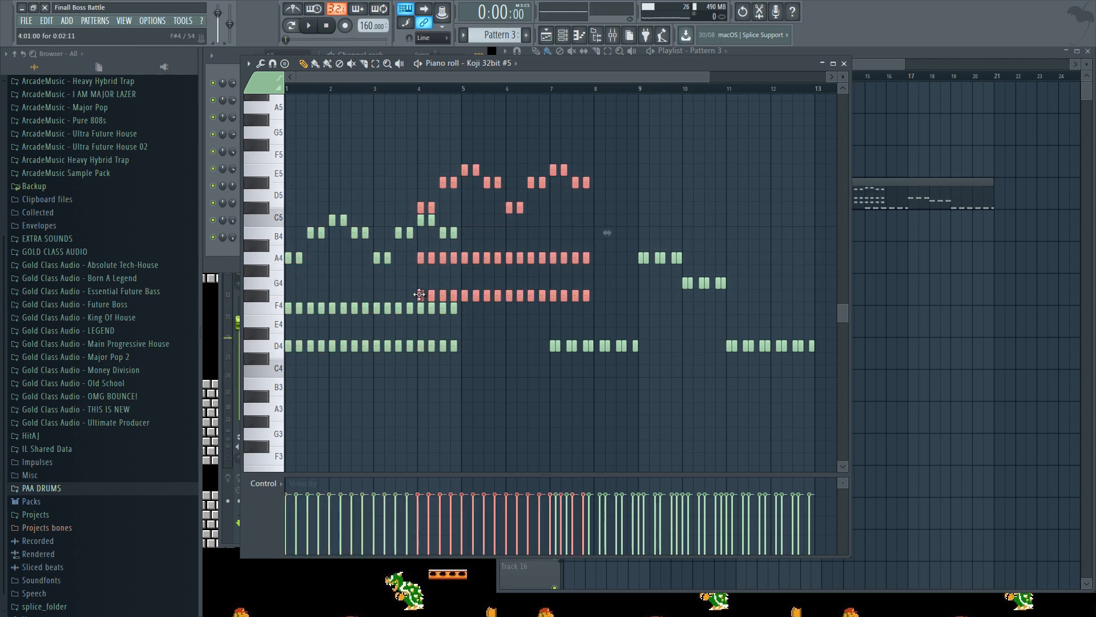
{"action": "left_click_drag", "start_coordinate": [420, 294], "coordinate": [464, 281]}
{"action": "key", "text": "space"}
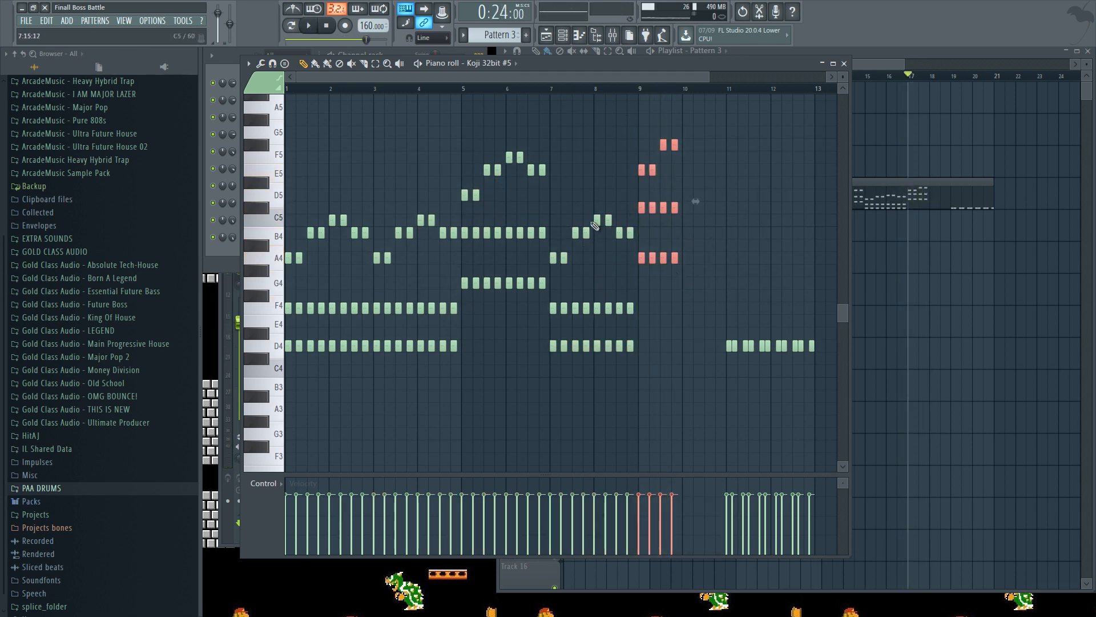
{"action": "left_click_drag", "start_coordinate": [641, 263], "coordinate": [685, 291]}
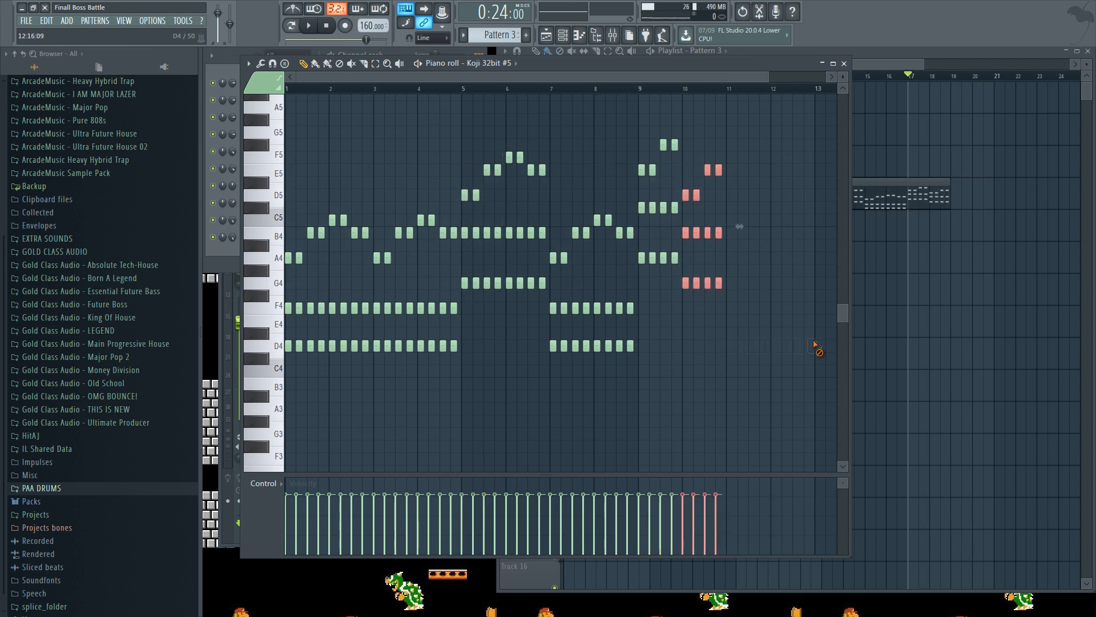
{"action": "left_click_drag", "start_coordinate": [549, 350], "coordinate": [728, 354]}
{"action": "left_click", "coordinate": [642, 91]}
{"action": "key", "text": "space"}
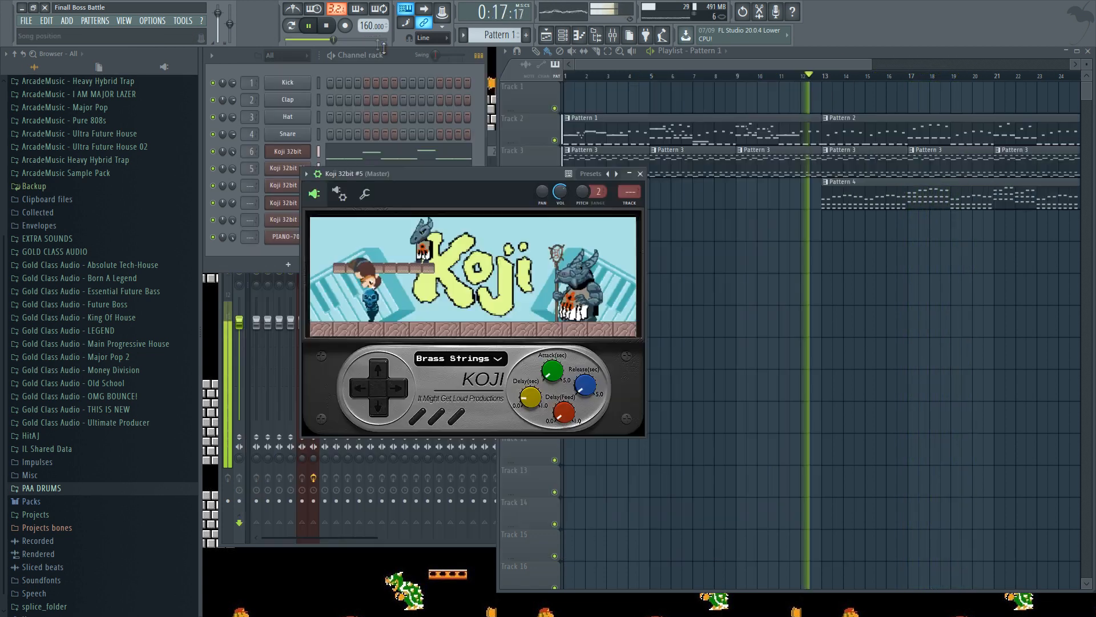
Try other Koji 32bit #5 sounds after Brass Strings, including Jazz Organ, while playing the song with Pattern 4
{"action": "left_click", "coordinate": [863, 196]}
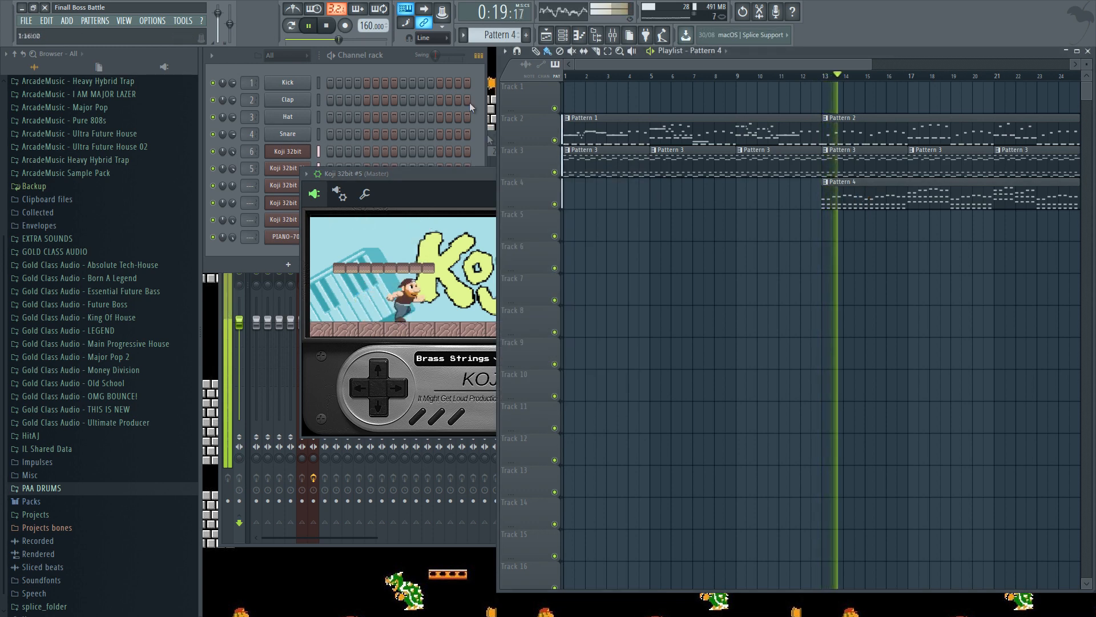
{"action": "left_click", "coordinate": [403, 55]}
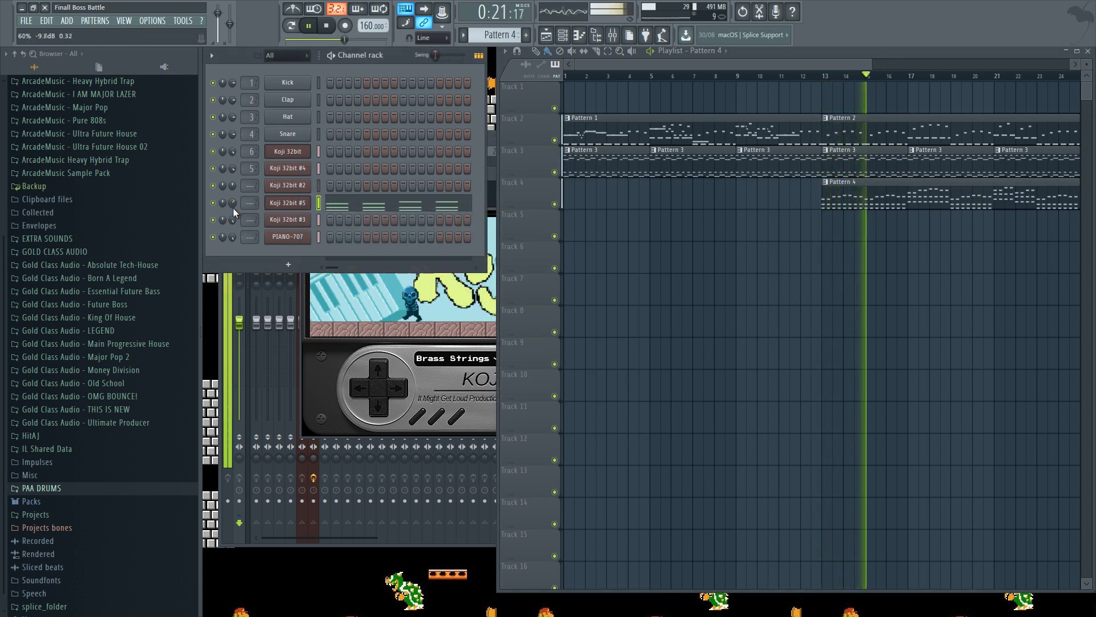
{"action": "key", "text": "space"}
{"action": "left_click", "coordinate": [339, 210]}
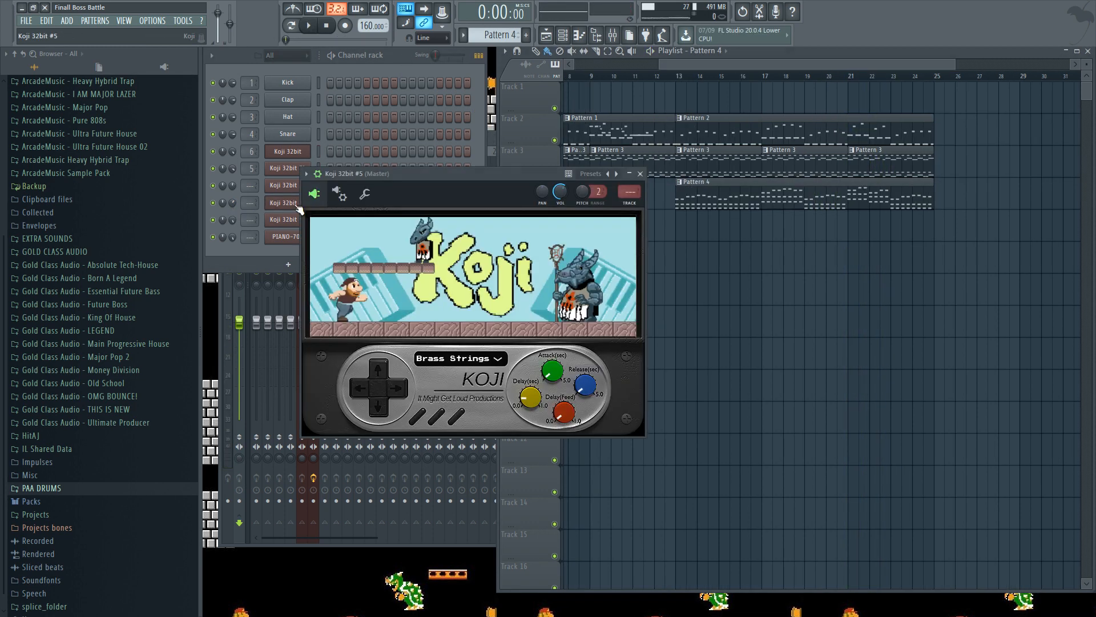
{"action": "left_click", "coordinate": [304, 30]}
{"action": "left_click", "coordinate": [398, 388]}
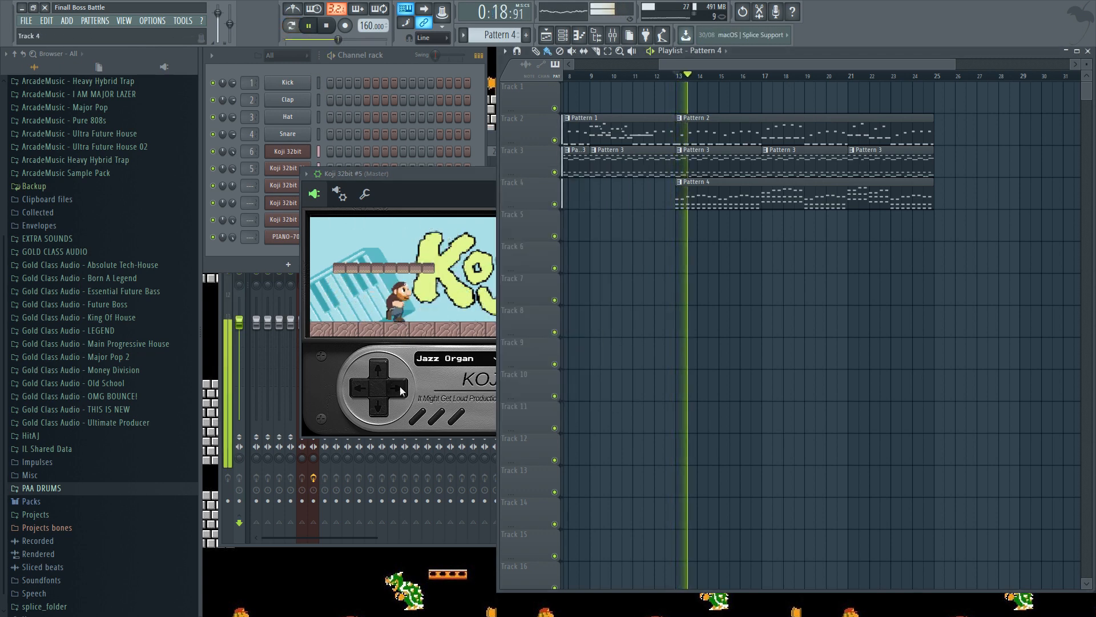
{"action": "left_click", "coordinate": [399, 387]}
{"action": "left_click", "coordinate": [399, 390]}
{"action": "left_click", "coordinate": [400, 389]}
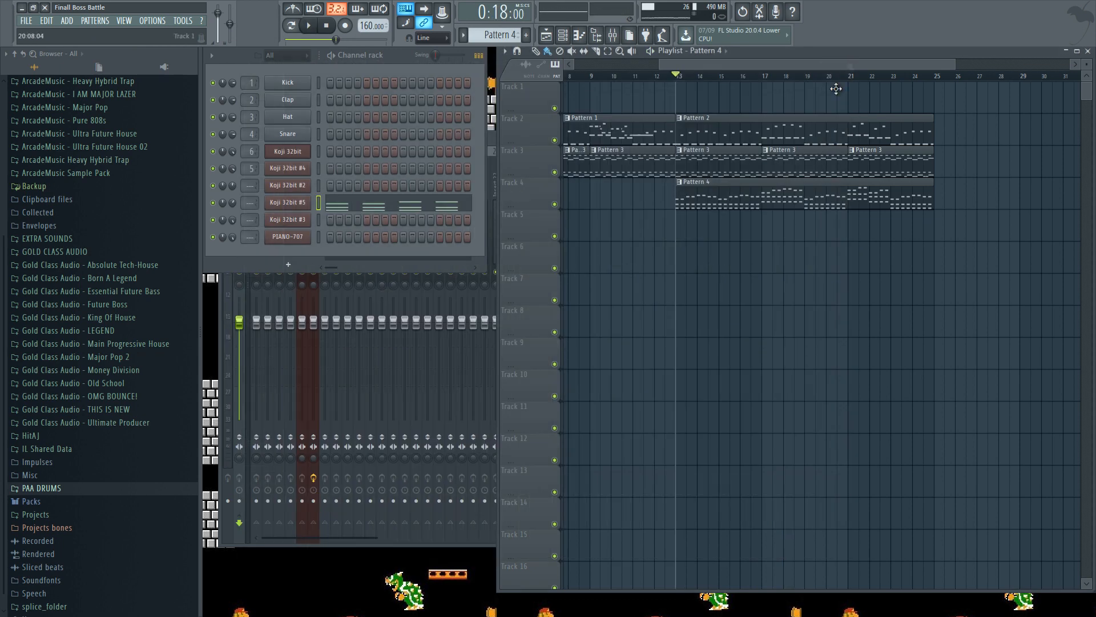
Clone the Koji 32bit #2 channel and place a new empty Pattern 5 on Track 5 at bar 13
{"action": "right_click", "coordinate": [302, 186]}
{"action": "left_click", "coordinate": [331, 274]}
{"action": "left_click", "coordinate": [525, 35]}
{"action": "left_click", "coordinate": [678, 223]}
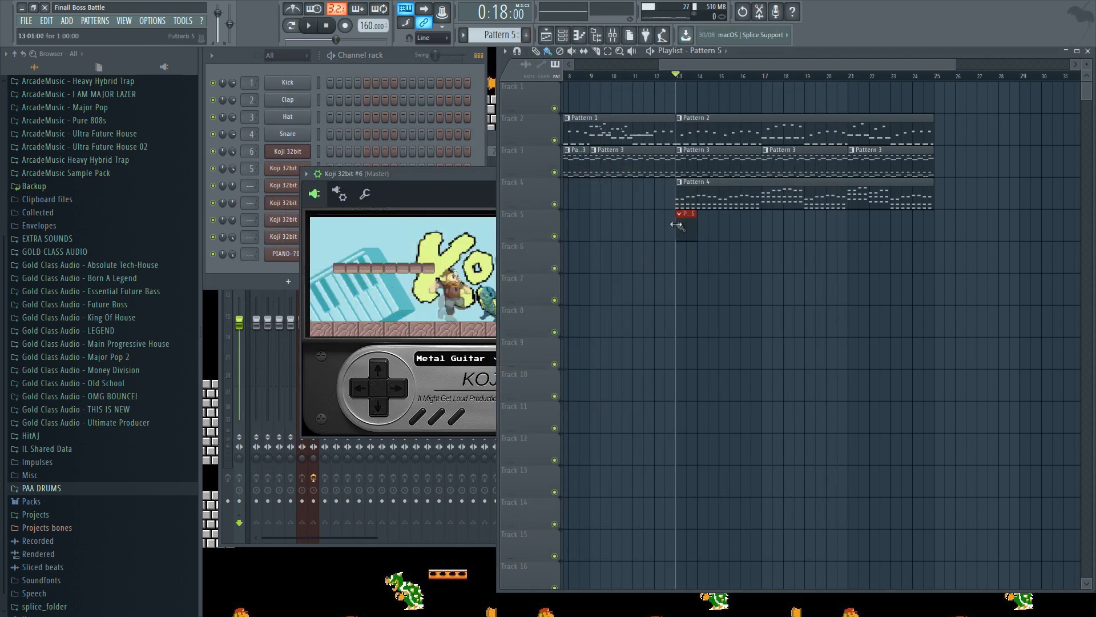
Switch Koji 32bit #6 to Pop Lead and fill one bar of Pattern 5 with a repeating D5, E5, F5, A5 arpeggio
{"action": "left_click", "coordinate": [440, 190]}
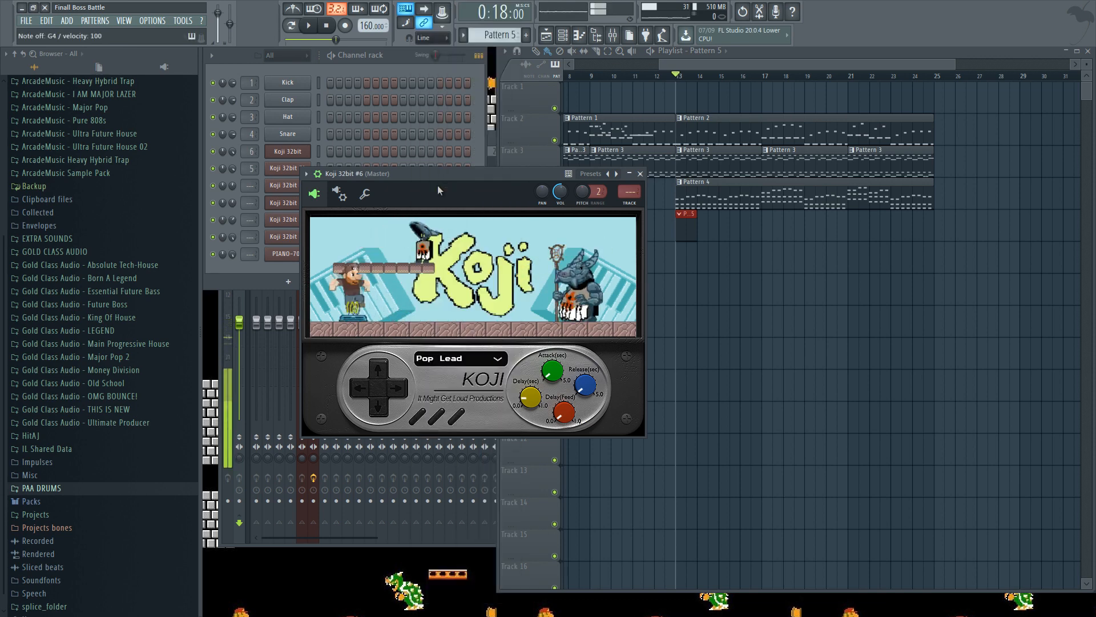
{"action": "left_click", "coordinate": [316, 201]}
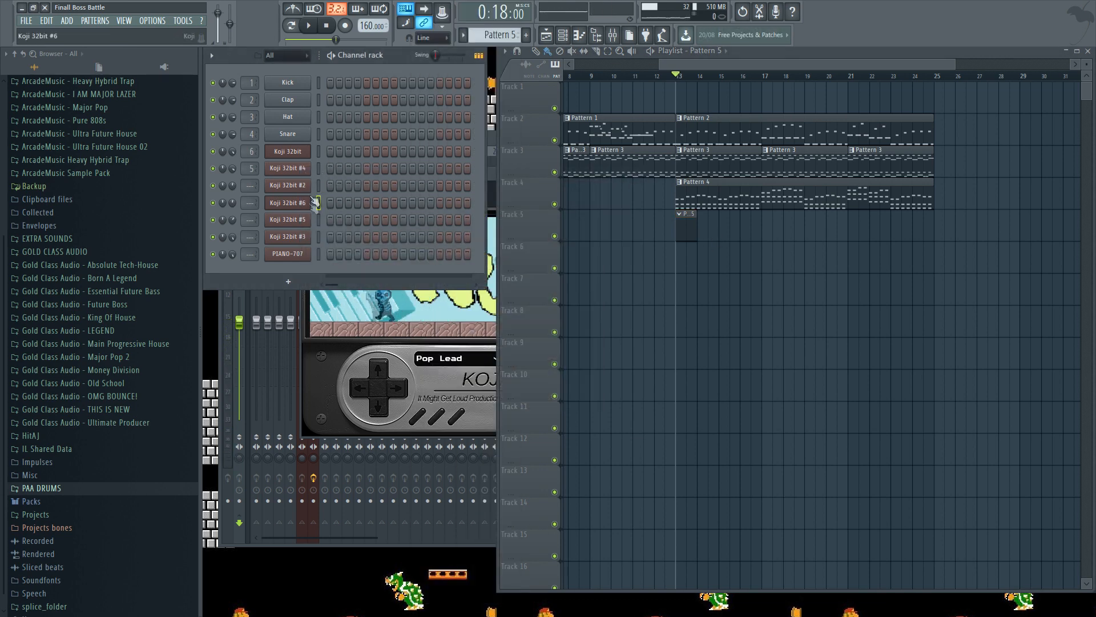
{"action": "key", "text": "F7"}
{"action": "left_click", "coordinate": [297, 122]}
{"action": "scroll", "coordinate": [313, 145], "scroll_direction": "up", "scroll_amount": 1}
{"action": "left_click", "coordinate": [316, 123]}
{"action": "scroll", "coordinate": [320, 172], "scroll_direction": "up", "scroll_amount": 2}
{"action": "left_click", "coordinate": [350, 193]}
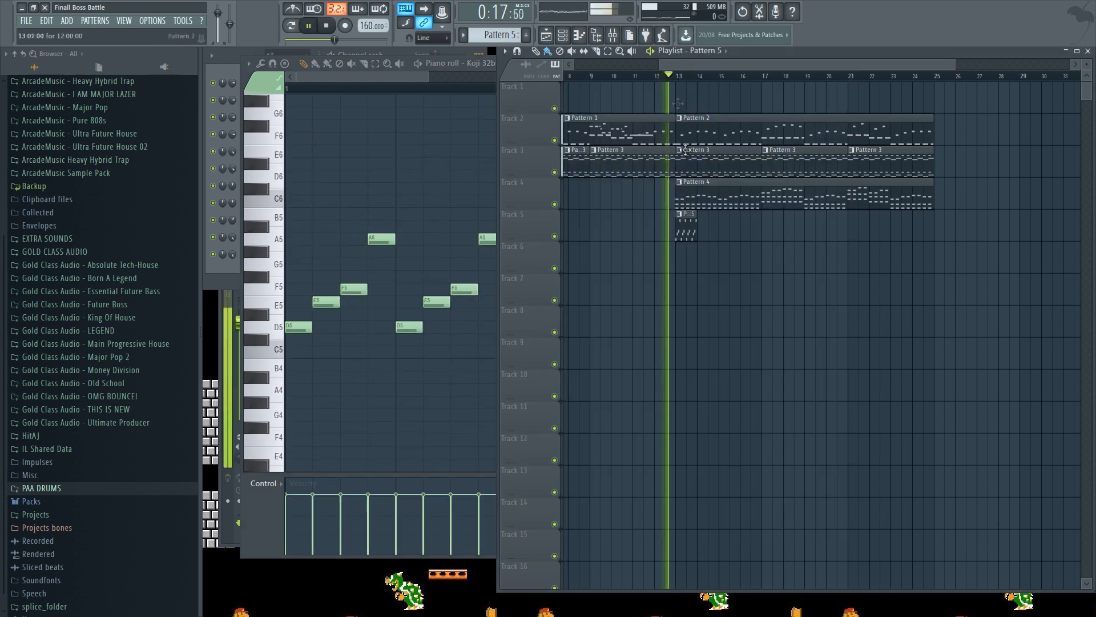
{"action": "left_click_drag", "start_coordinate": [704, 214], "coordinate": [690, 235]}
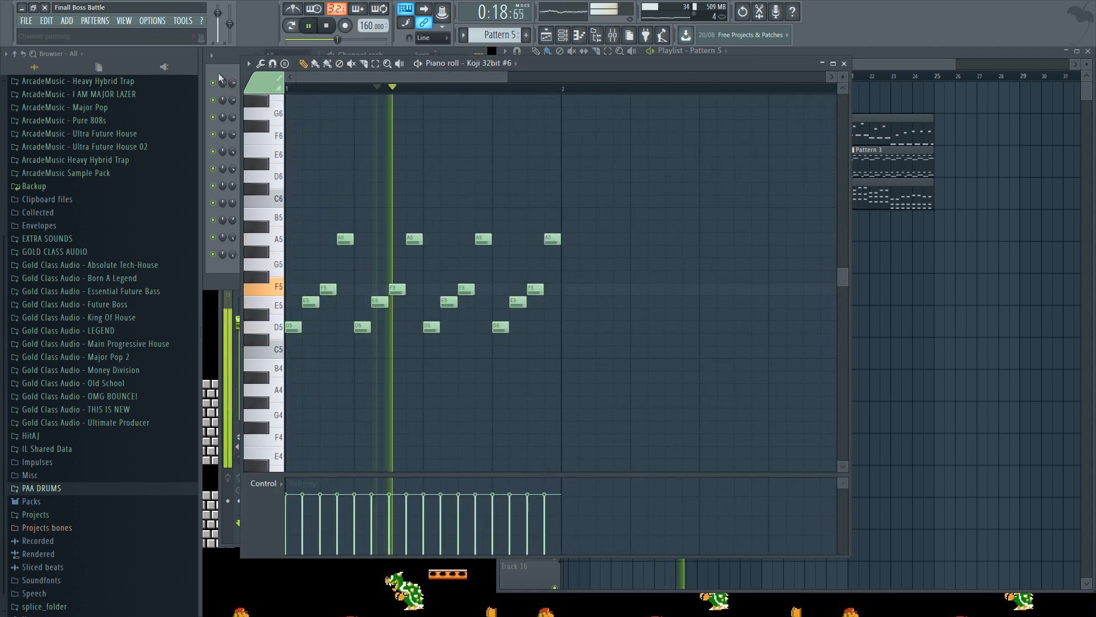
Loop Pattern 5 while cycling Koji 32bit #6 through Shamisen and Synth Bass to the Taishokoto sound
{"action": "left_click", "coordinate": [218, 73]}
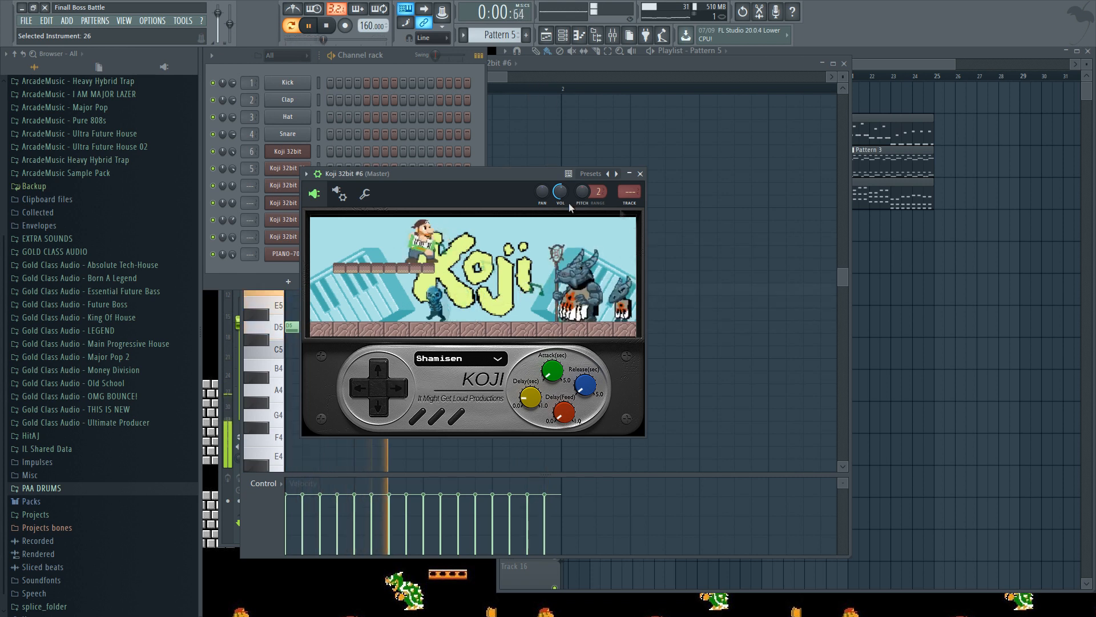
{"action": "left_click", "coordinate": [400, 389]}
{"action": "left_click", "coordinate": [401, 389]}
{"action": "left_click", "coordinate": [402, 390]}
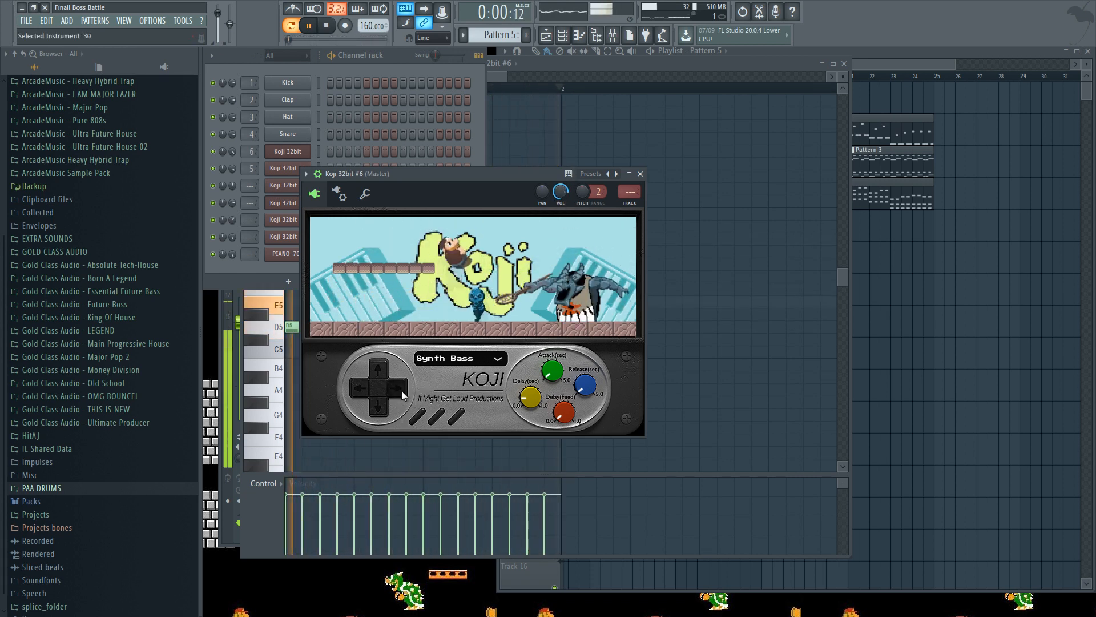
{"action": "left_click", "coordinate": [402, 391]}
{"action": "left_click", "coordinate": [402, 390]}
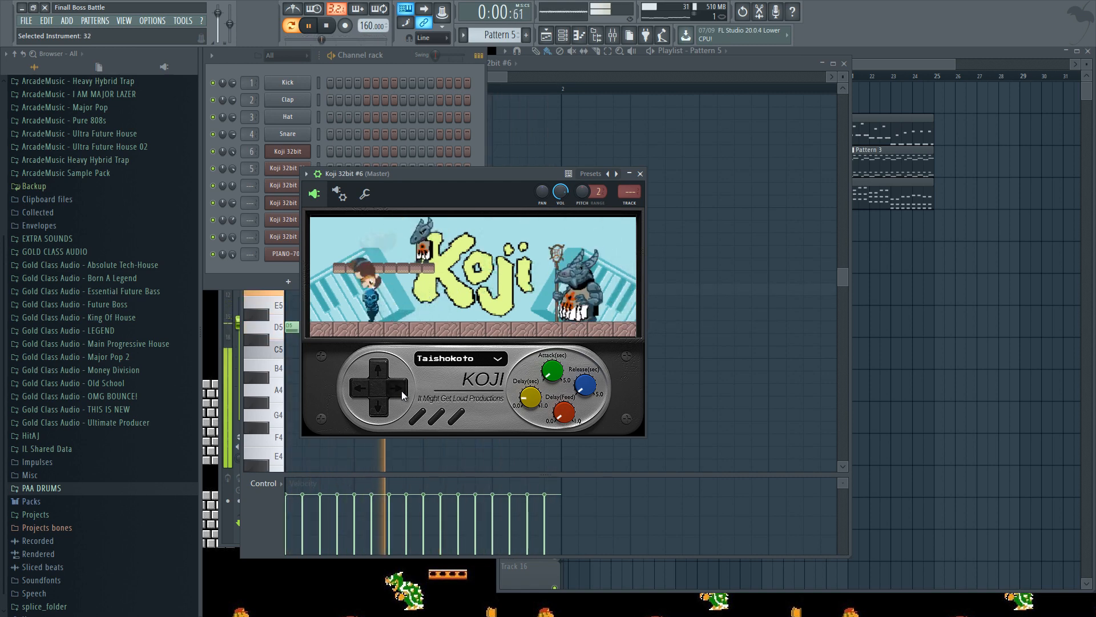
Return to song playback and duplicate the Pattern 5 clip three times along Track 5 from bar 13
{"action": "left_click", "coordinate": [896, 57]}
{"action": "key", "text": "l"}
{"action": "left_click", "coordinate": [712, 238], "text": "ctrl"}
{"action": "left_click_drag", "start_coordinate": [710, 238], "coordinate": [673, 231]}
{"action": "key", "text": "ctrl+b"}
{"action": "key", "text": "ctrl+b"}
{"action": "key", "text": "ctrl+b"}
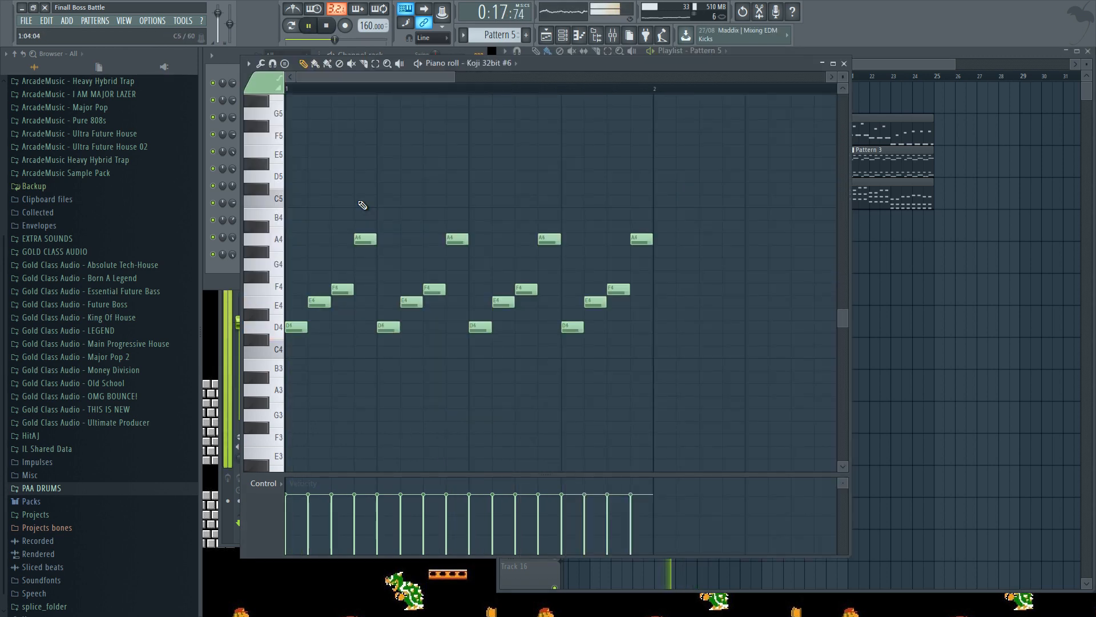
Replace the arpeggio in Pattern 5 with a slower rising line of D4, E4, F4, G4 and A4 spaced across bar 1
{"action": "left_click_drag", "start_coordinate": [693, 208], "coordinate": [347, 362]}
{"action": "key", "text": "Delete"}
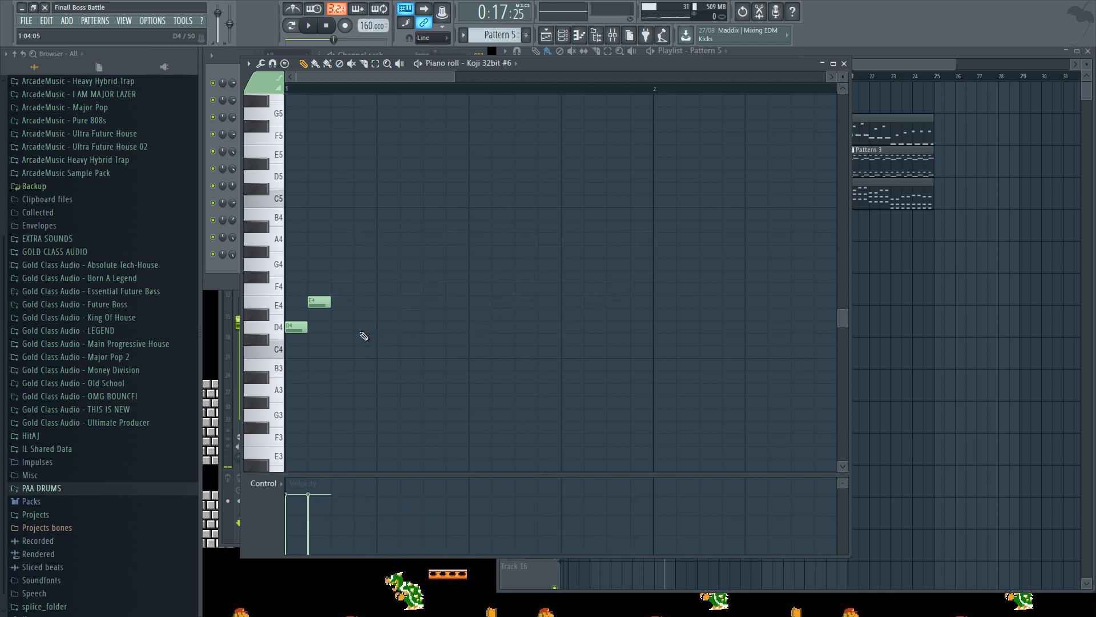
{"action": "key", "text": "space"}
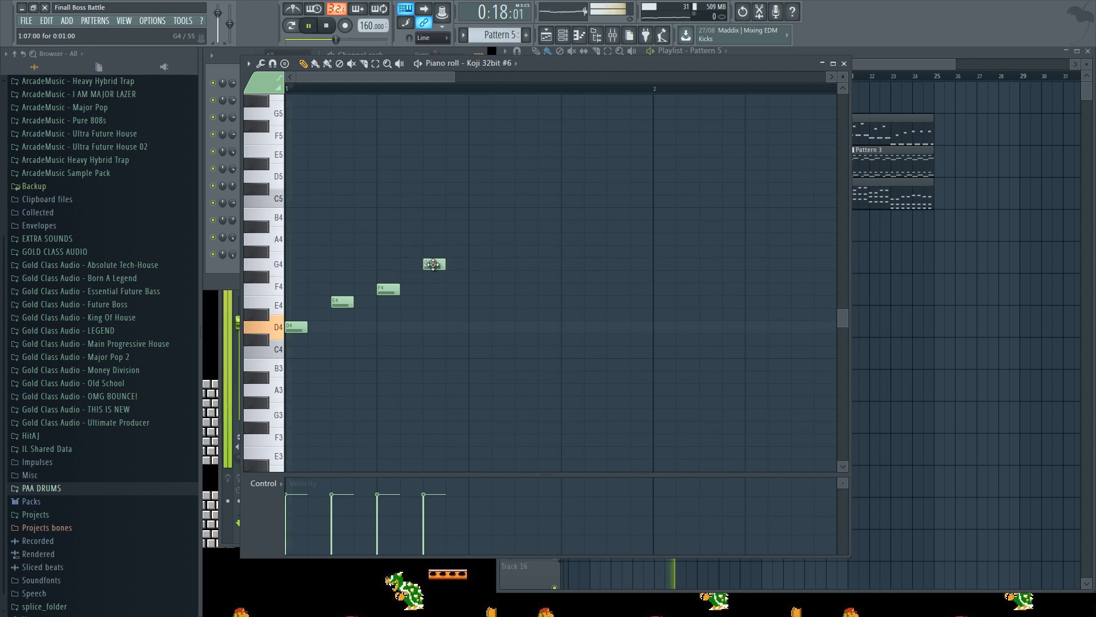
{"action": "right_click", "coordinate": [433, 265]}
{"action": "right_click", "coordinate": [390, 290]}
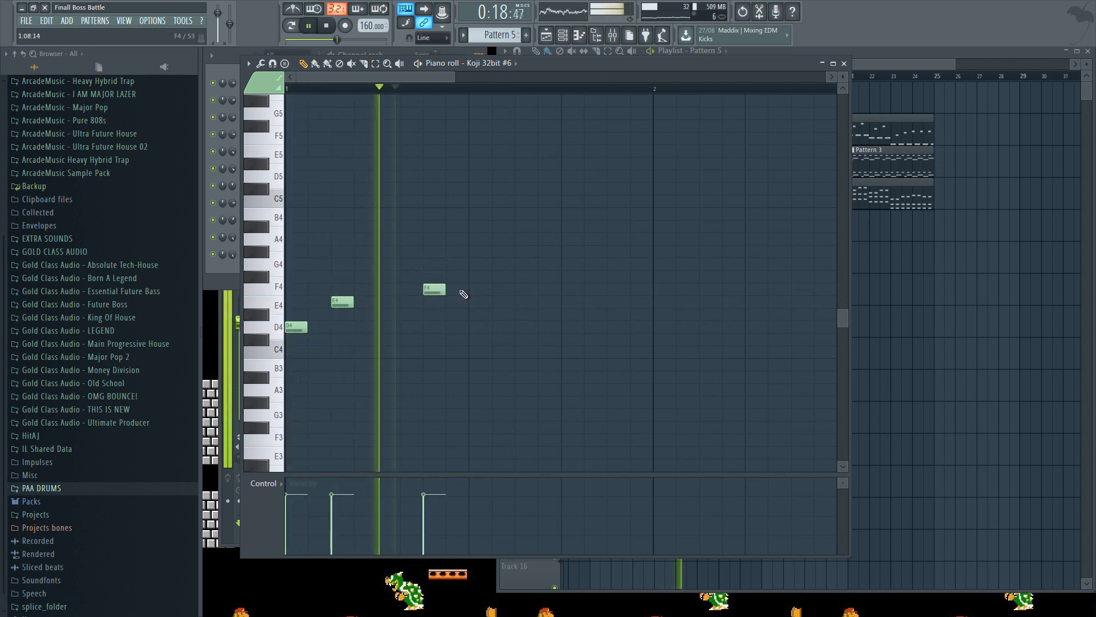
{"action": "key", "text": "space"}
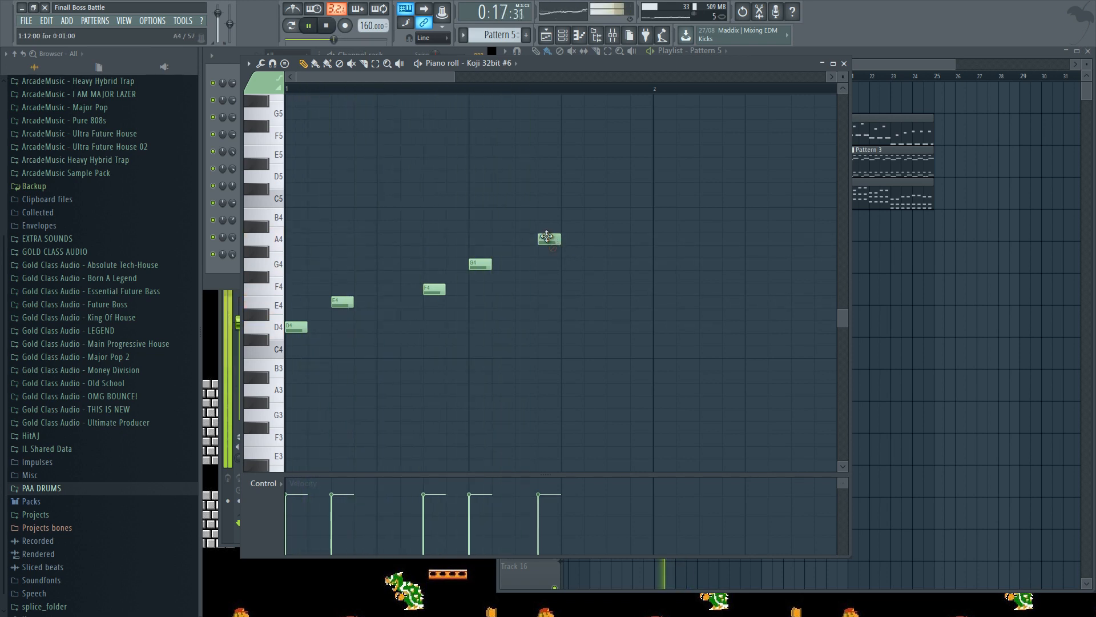
{"action": "right_click", "coordinate": [485, 263]}
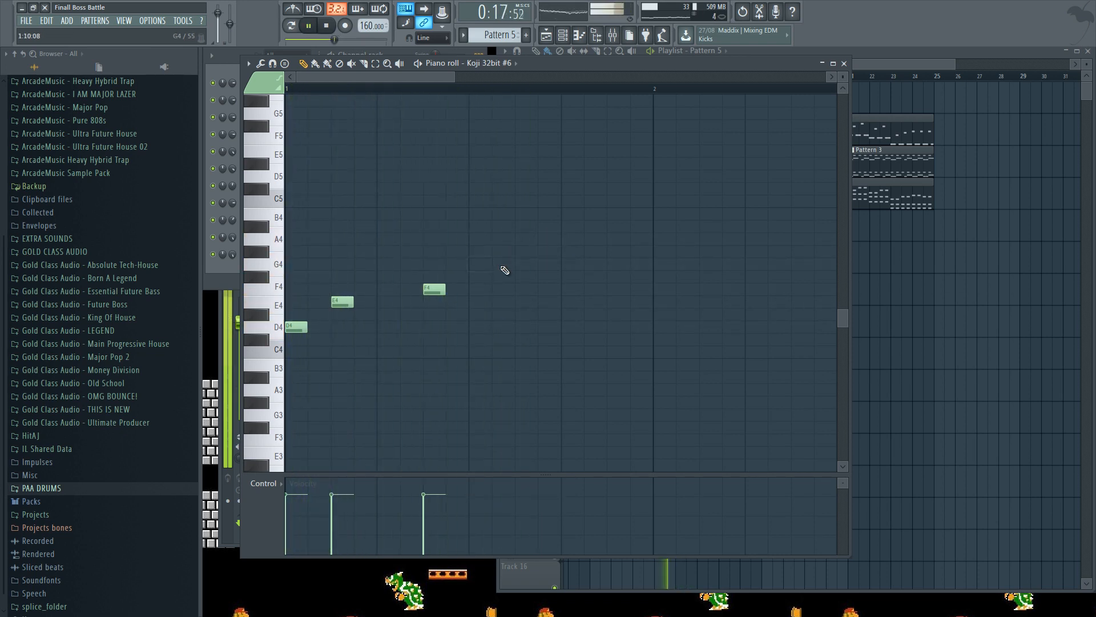
{"action": "left_click", "coordinate": [520, 264]}
{"action": "key", "text": "space"}
{"action": "left_click", "coordinate": [611, 238]}
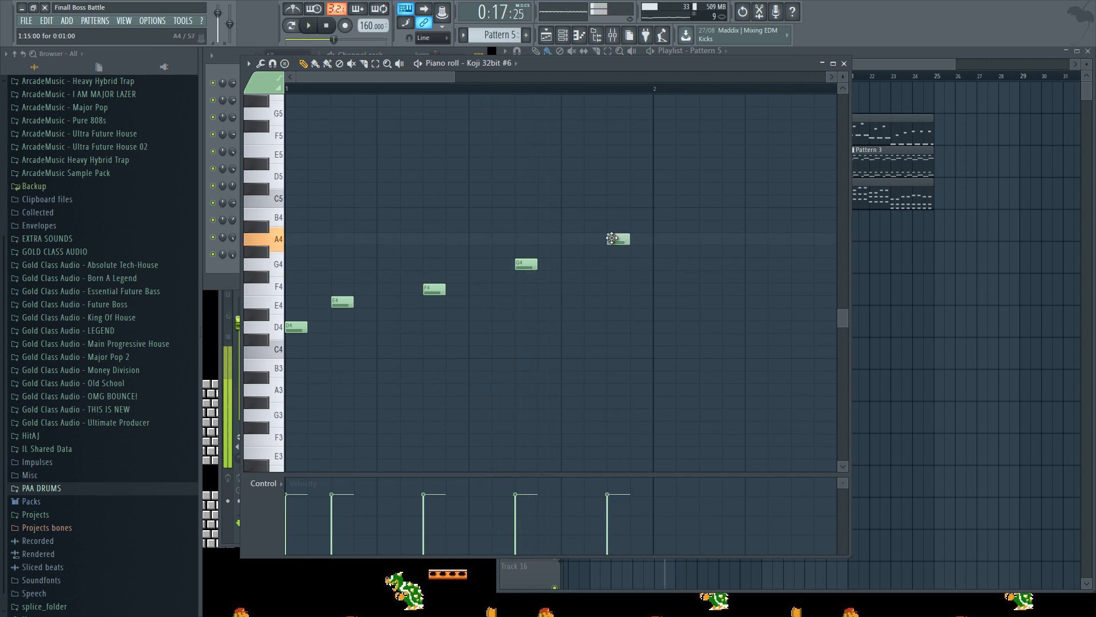
Continue the line with descending G4, F4 and E4 in bar 2, repeat the phrase from bar 3, and play it back
{"action": "scroll", "coordinate": [607, 91], "scroll_direction": "down", "scroll_amount": 3}
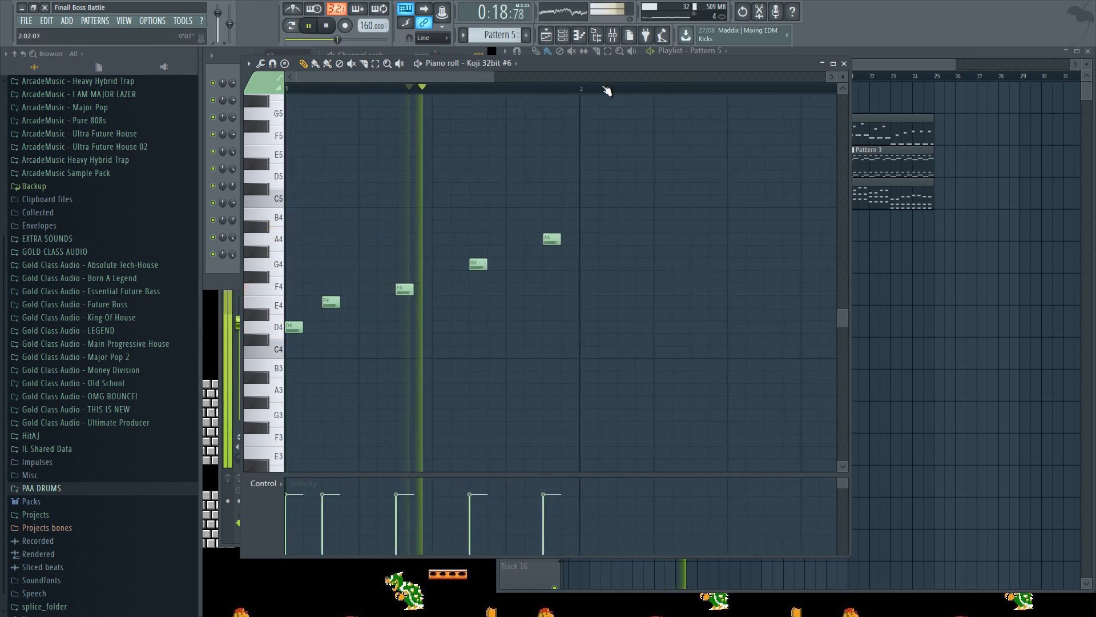
{"action": "left_click", "coordinate": [569, 264]}
{"action": "key", "text": "space"}
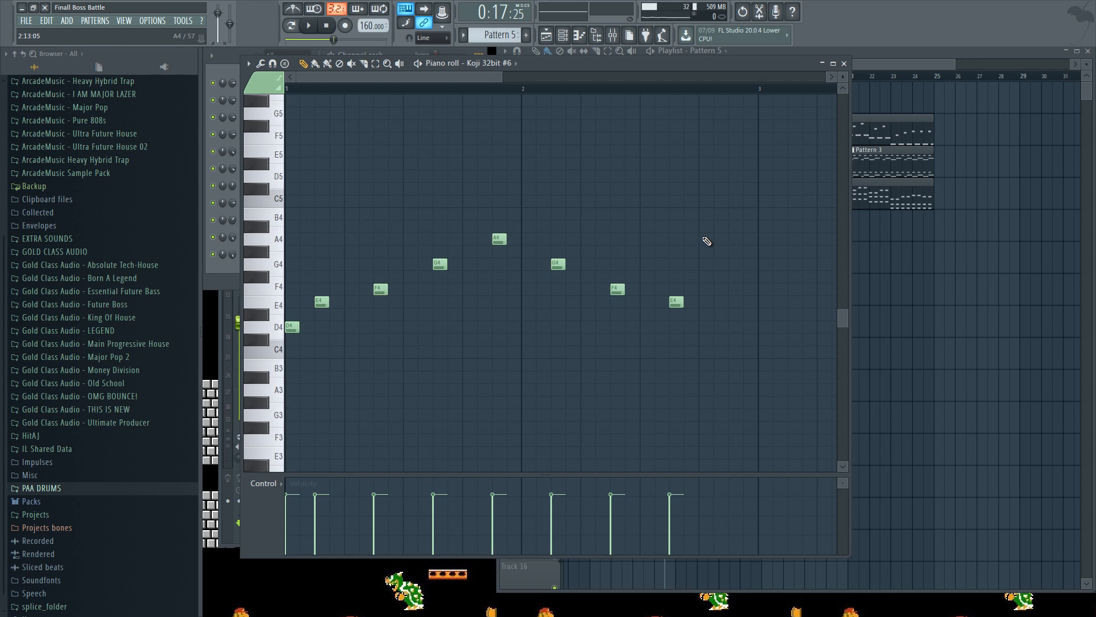
{"action": "key", "text": "space"}
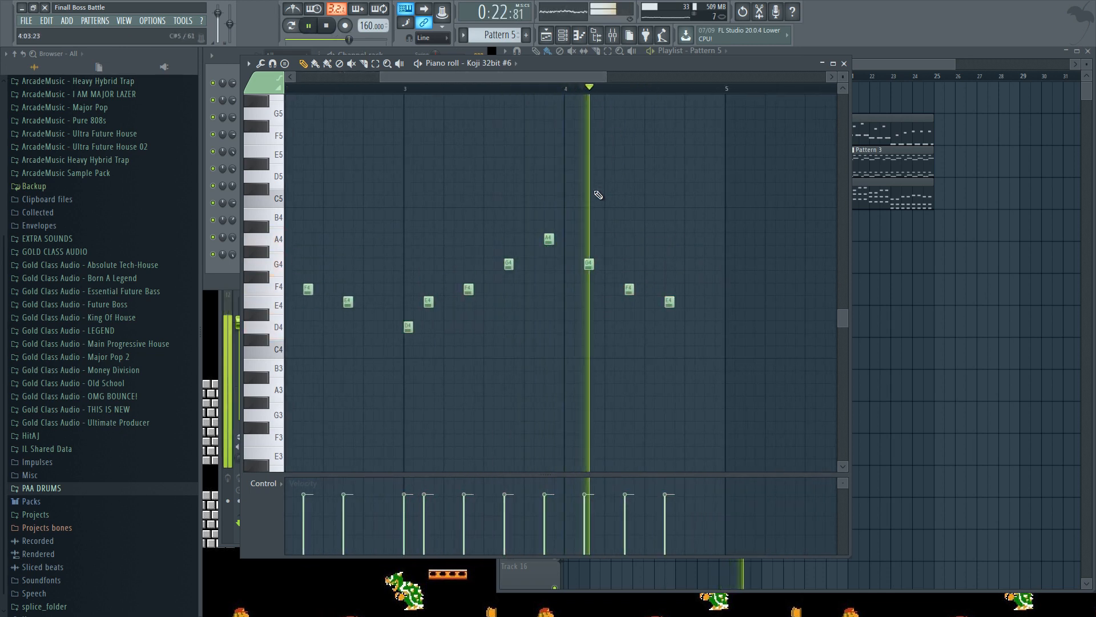
{"action": "key", "text": "space"}
Copy the whole Koji 32bit #6 phrase to bar 5, transposed to start on G4, and play it with the song
{"action": "scroll", "coordinate": [485, 92], "scroll_direction": "down", "scroll_amount": 5}
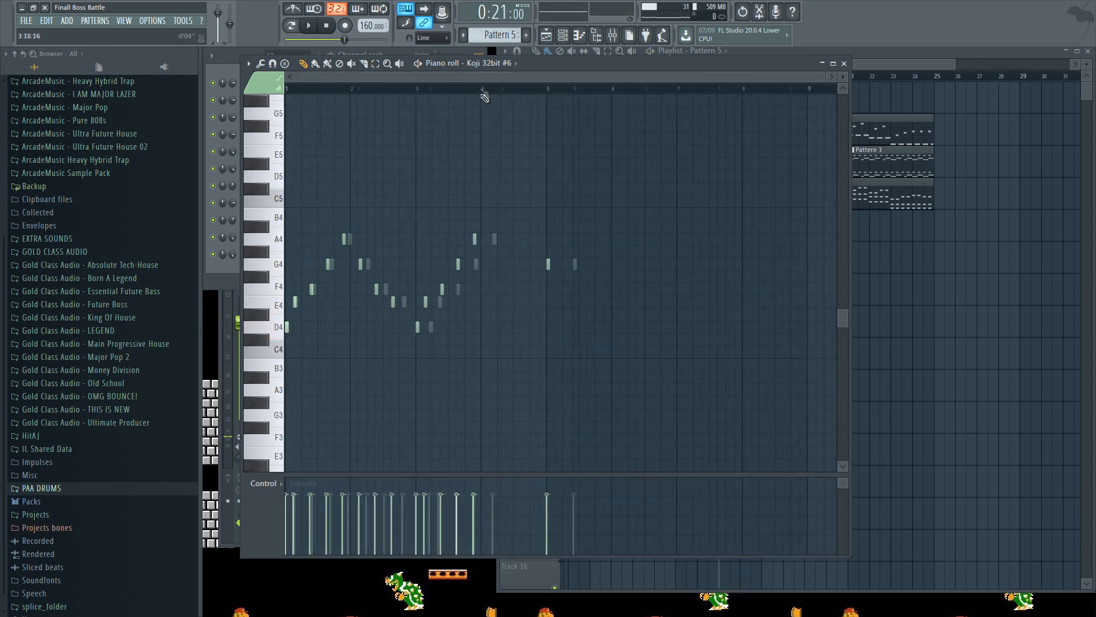
{"action": "key", "text": "ctrl+a"}
{"action": "left_click_drag", "start_coordinate": [286, 327], "coordinate": [532, 263]}
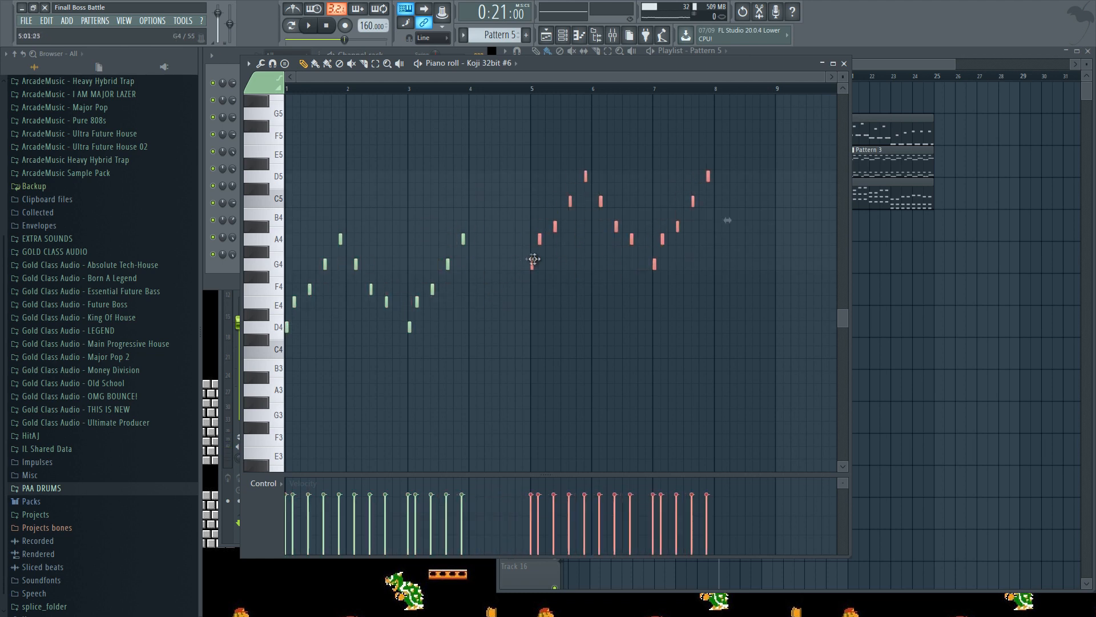
{"action": "key", "text": "space"}
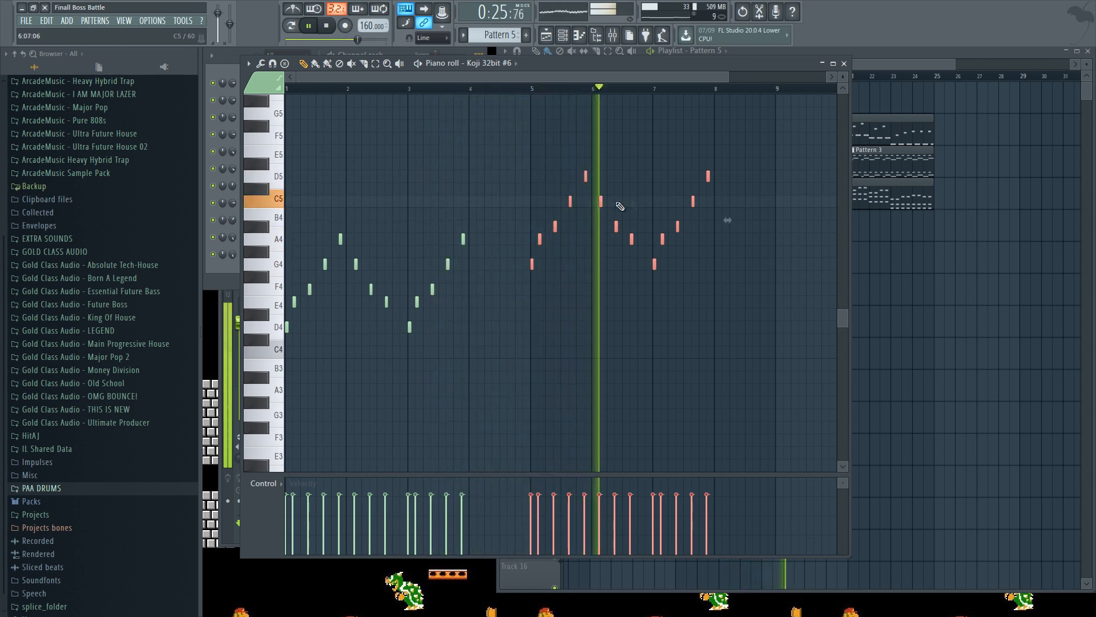
{"action": "left_click", "coordinate": [637, 89]}
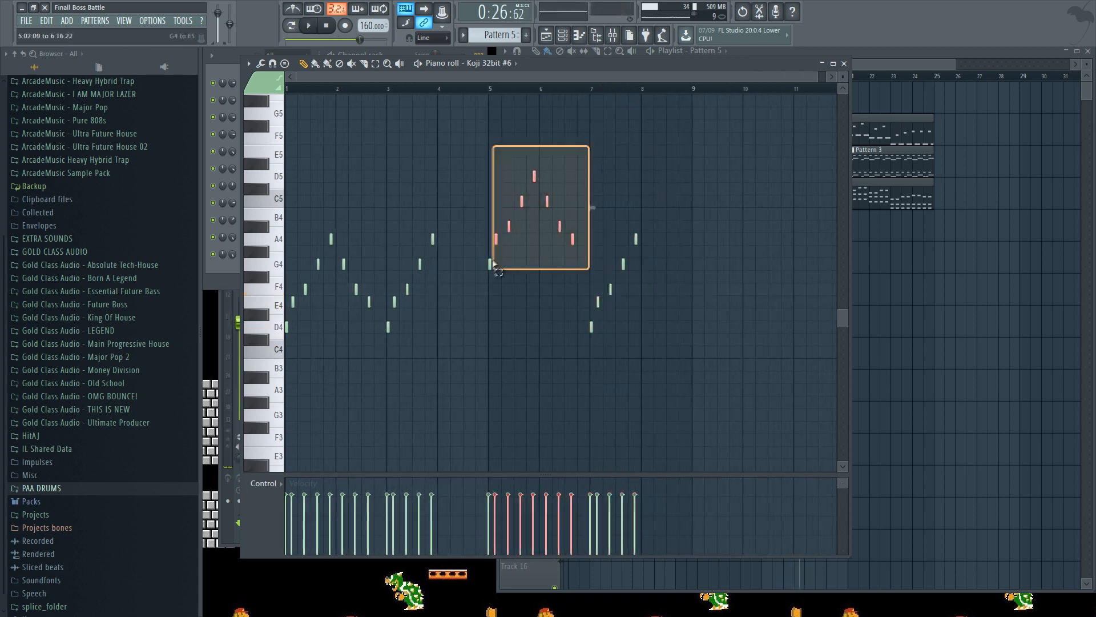
Copy the bar 5 phrase to bar 9 transposed up to begin on A4, and delete its unwanted notes after listening
{"action": "left_click_drag", "start_coordinate": [495, 264], "coordinate": [701, 234]}
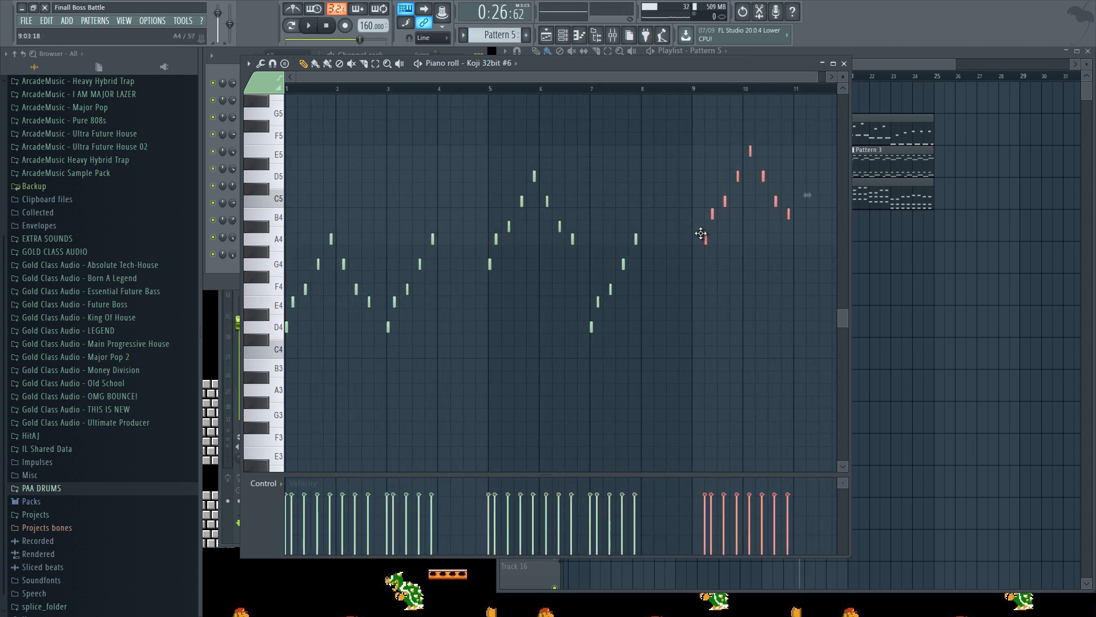
{"action": "left_click", "coordinate": [668, 90]}
{"action": "key", "text": "space"}
{"action": "right_click", "coordinate": [750, 176]}
{"action": "right_click", "coordinate": [763, 201]}
{"action": "right_click", "coordinate": [776, 214]}
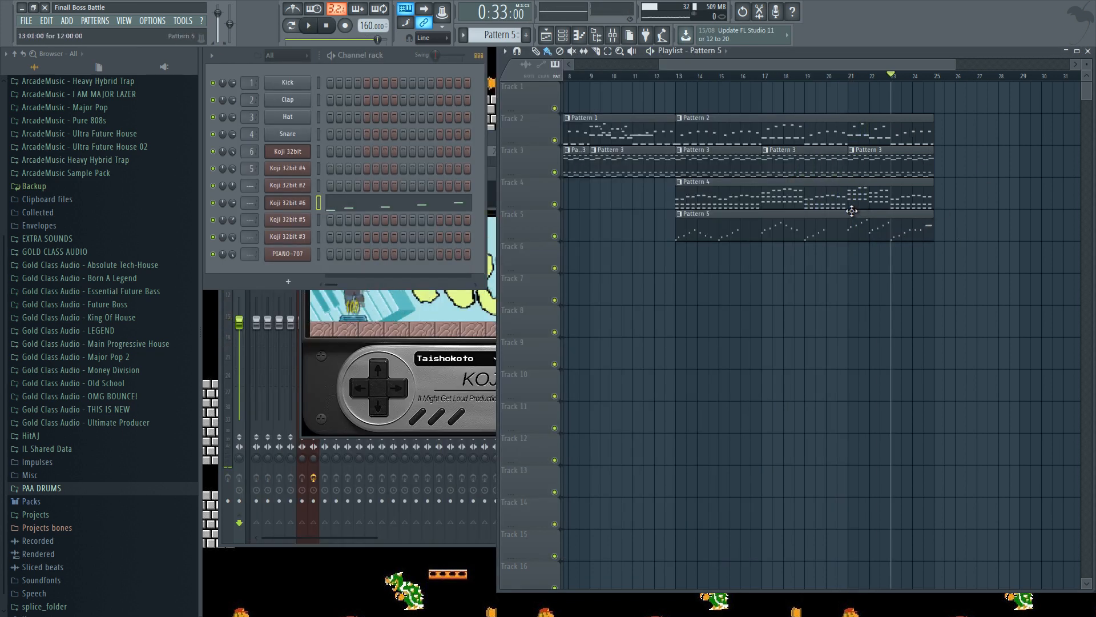
Save the project and clone the Koji 32bit #6 channel
{"action": "key", "text": "ctrl+s"}
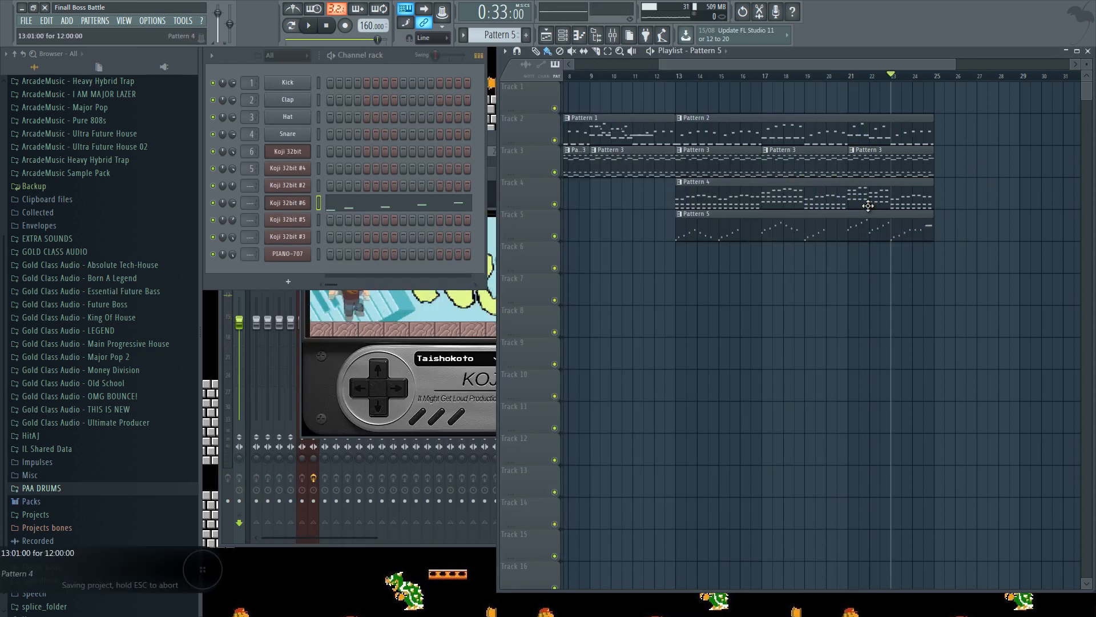
{"action": "right_click", "coordinate": [288, 203]}
{"action": "left_click", "coordinate": [371, 290]}
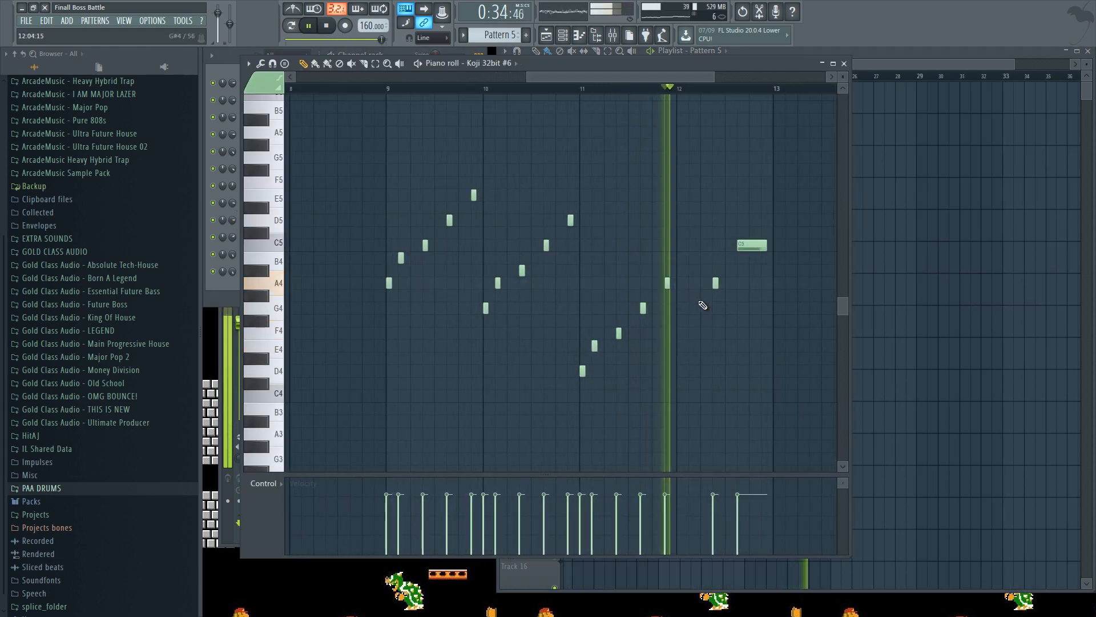
Rewrite the end of bar 12 in the Koji 32bit #6 melody as short repeated C5 notes rising to D5, checking by ear
{"action": "key", "text": "space"}
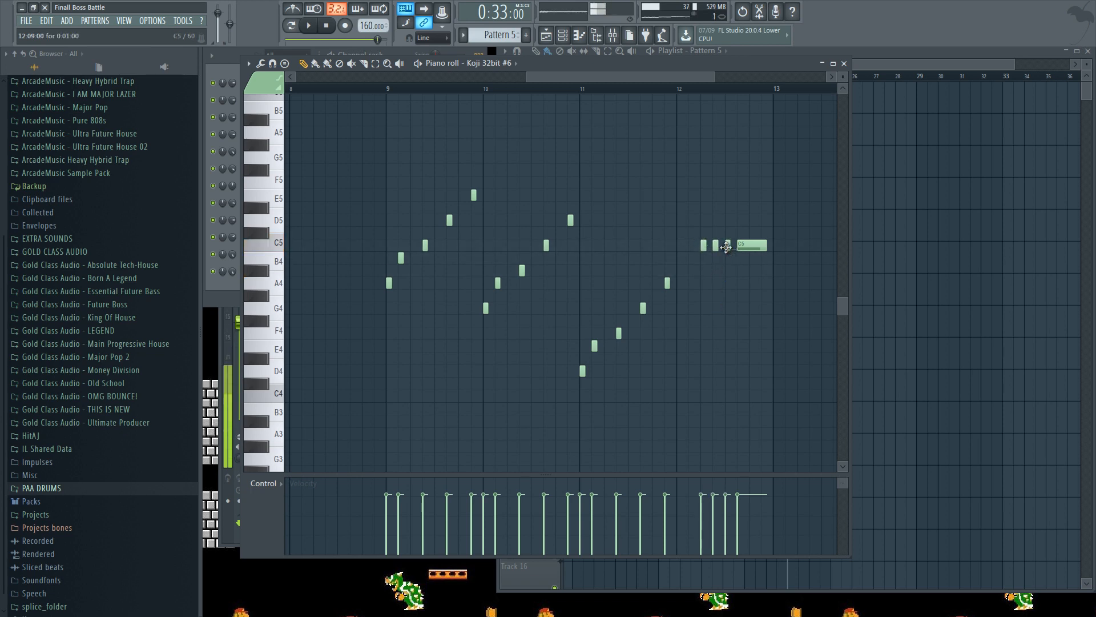
{"action": "key", "text": "space"}
{"action": "left_click", "coordinate": [750, 223]}
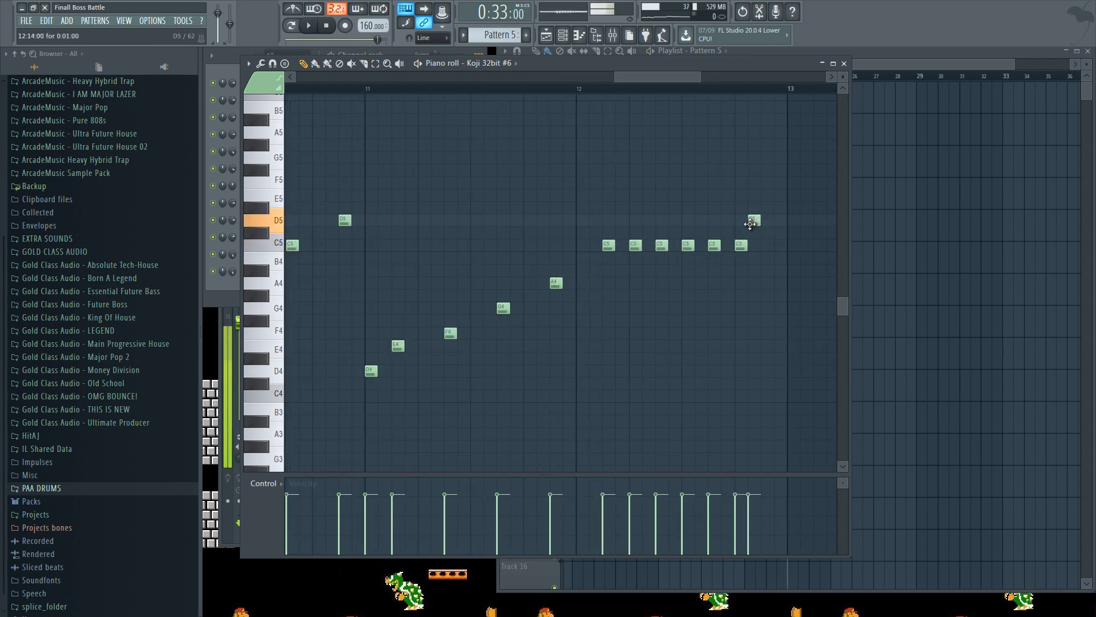
{"action": "key", "text": "space"}
{"action": "left_click_drag", "start_coordinate": [766, 210], "coordinate": [787, 223]}
Take the reworked bar 12 ending from the Koji 32bit #6 melody to the clipboard for use in Koji 32bit #7
{"action": "left_click", "coordinate": [379, 220]}
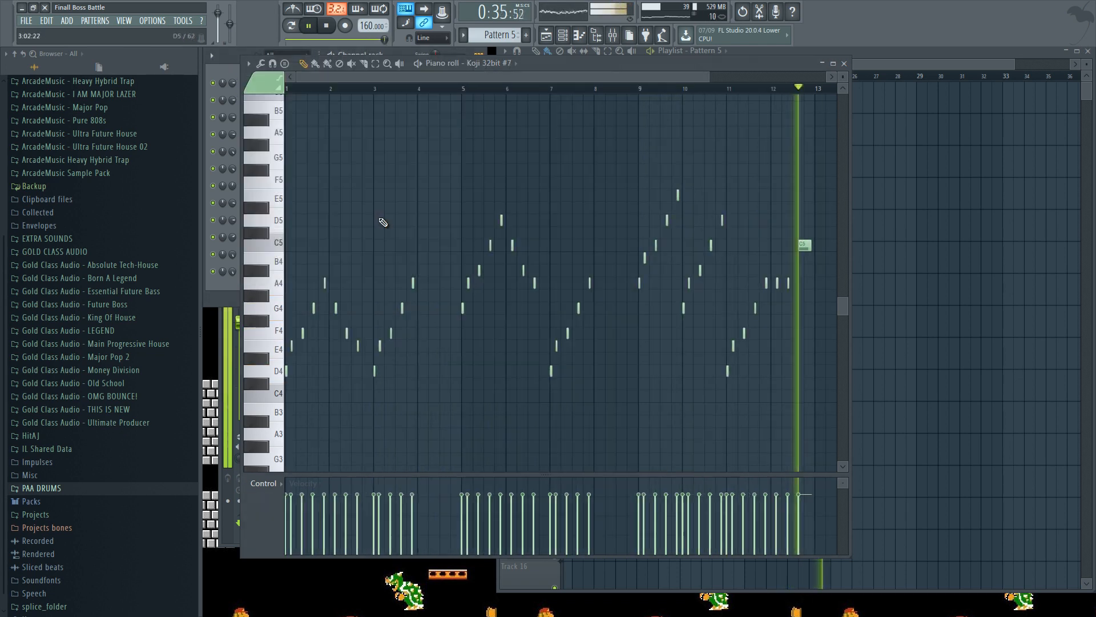
{"action": "key", "text": "space"}
{"action": "left_click", "coordinate": [232, 67]}
{"action": "left_click", "coordinate": [346, 205]}
{"action": "left_click_drag", "start_coordinate": [775, 251], "coordinate": [776, 252]}
{"action": "key", "text": "ctrl+x"}
Paste the new bar 12 ending into the Koji 32bit #7 melody and play it with the song
{"action": "left_click", "coordinate": [230, 67]}
{"action": "left_click", "coordinate": [379, 221]}
{"action": "left_click_drag", "start_coordinate": [408, 77], "coordinate": [770, 116]}
{"action": "key", "text": "ctrl+v"}
{"action": "key", "text": "space"}
{"action": "key", "text": "ctrl+d"}
{"action": "left_click", "coordinate": [228, 68]}
{"action": "key", "text": "space"}
{"action": "key", "text": "F5"}
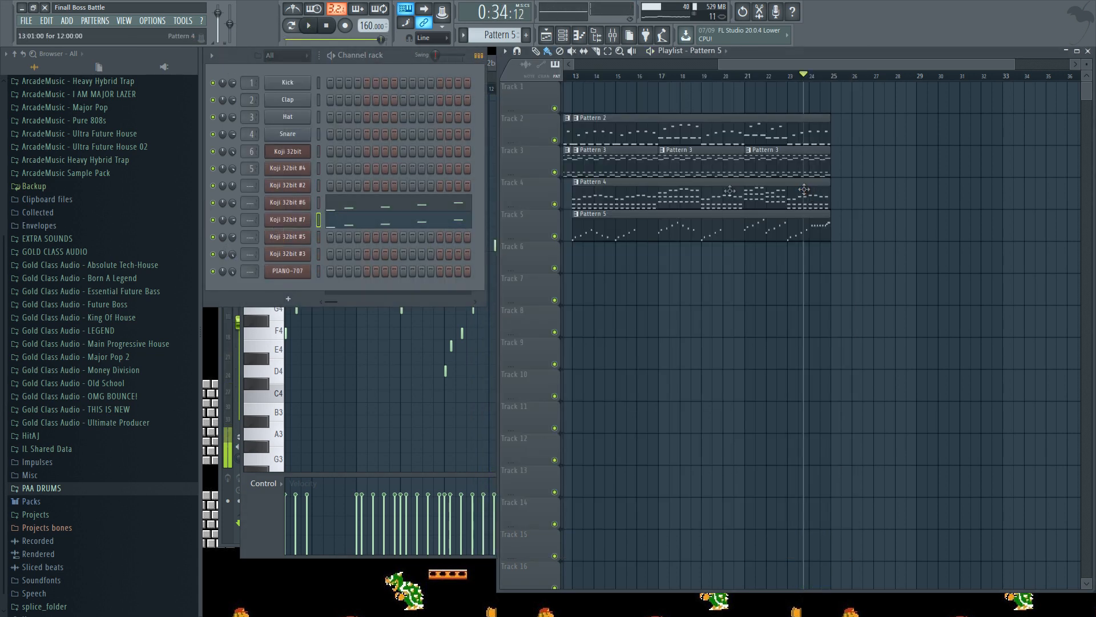
Replace the last chord stabs in bar 12 of Koji 32bit #5 with closely spaced short D4, F4 and C5 chords, and listen
{"action": "left_click", "coordinate": [579, 189]}
{"action": "left_click", "coordinate": [608, 258]}
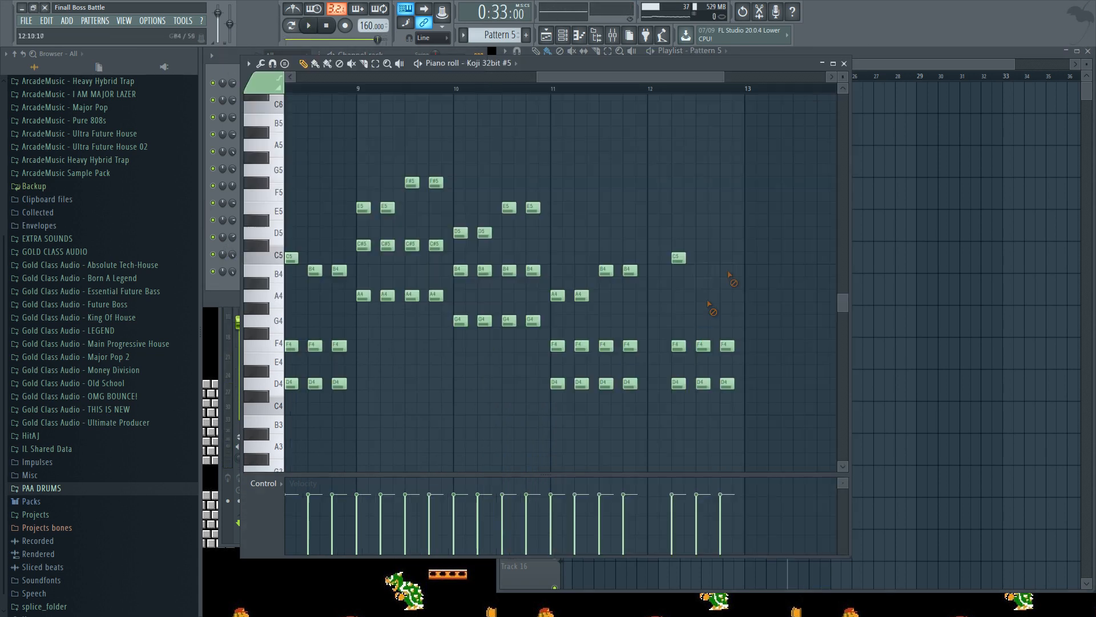
{"action": "left_click_drag", "start_coordinate": [698, 245], "coordinate": [674, 393]}
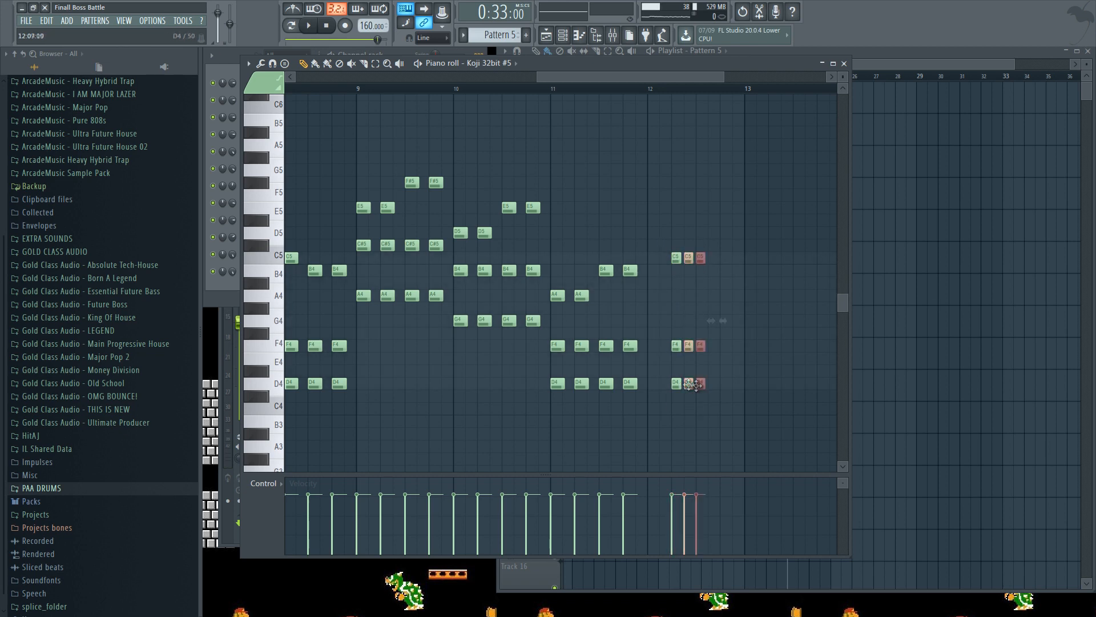
{"action": "key", "text": "space"}
{"action": "left_click_drag", "start_coordinate": [705, 386], "coordinate": [672, 386]}
{"action": "key", "text": "space"}
Continue the short repeated chords through the end of bar 12 in Koji 32bit #5, adjusting the final chords' notes after listening
{"action": "left_click", "coordinate": [722, 384]}
{"action": "left_click", "coordinate": [723, 346]}
{"action": "left_click_drag", "start_coordinate": [724, 267], "coordinate": [741, 233]}
{"action": "key", "text": "space"}
{"action": "left_click_drag", "start_coordinate": [736, 340], "coordinate": [740, 383]}
{"action": "left_click", "coordinate": [766, 352], "text": "ctrl"}
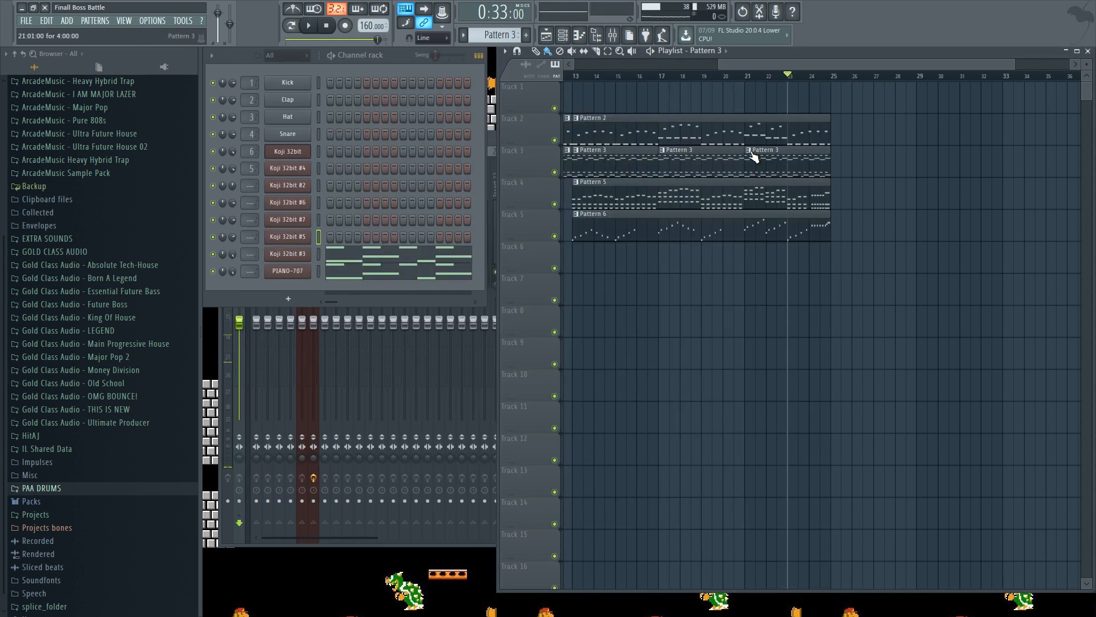
Make the last drum clip unique and end its bar 4 with a fill of short alternating C3 and D3 hits under doubled F#3 hits
{"action": "right_click", "coordinate": [752, 155]}
{"action": "left_click", "coordinate": [771, 228]}
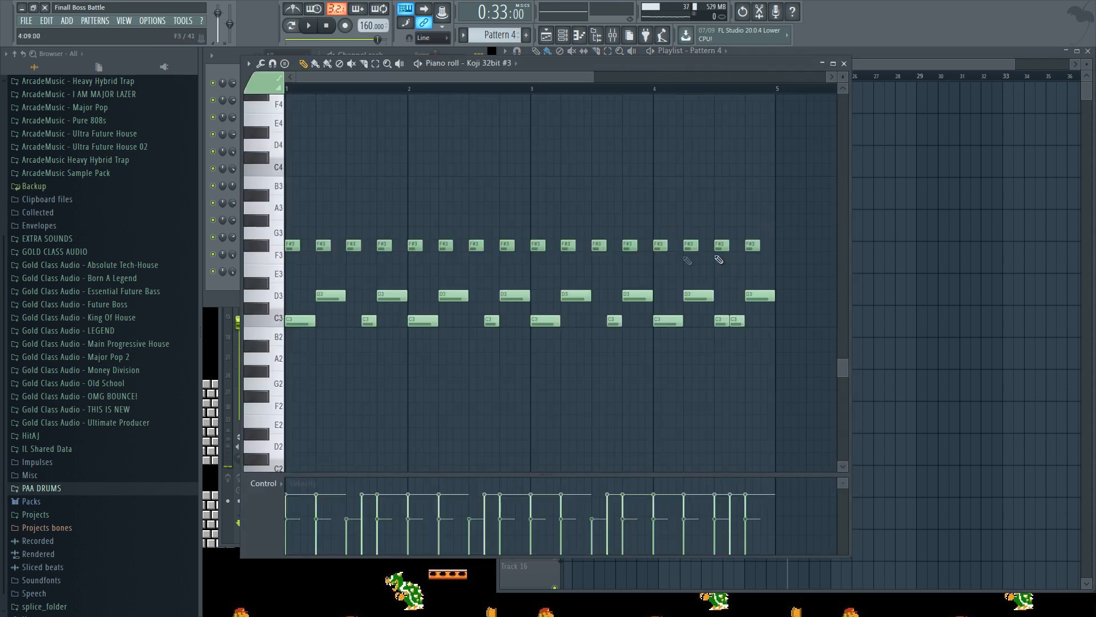
{"action": "left_click", "coordinate": [653, 89]}
{"action": "key", "text": "space"}
{"action": "key", "text": "space"}
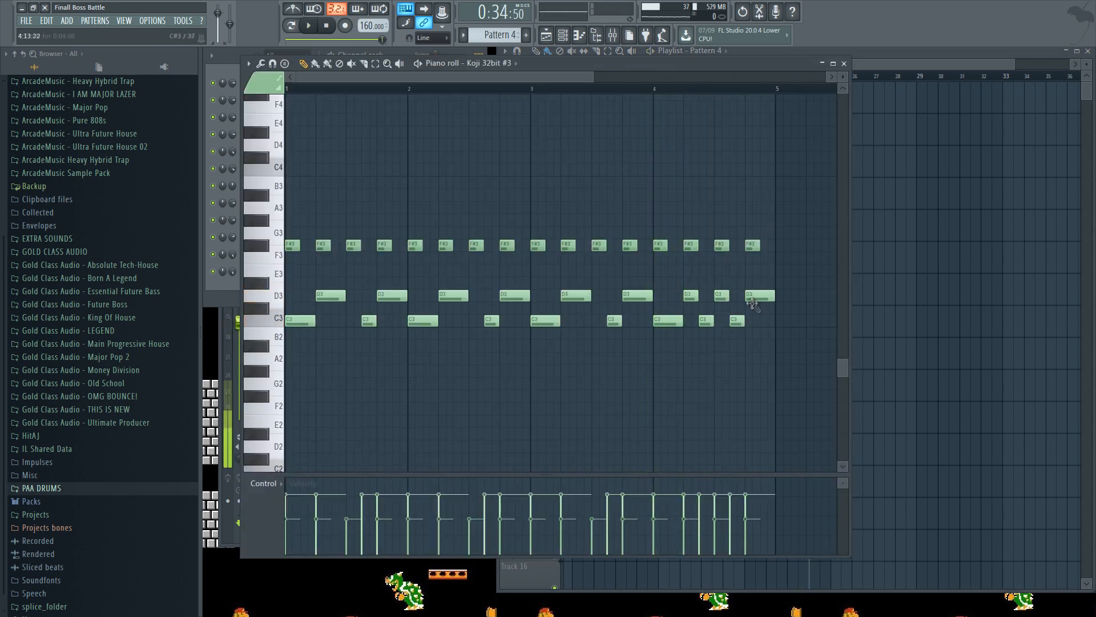
{"action": "left_click_drag", "start_coordinate": [774, 296], "coordinate": [759, 295]}
{"action": "left_click", "coordinate": [764, 321]}
{"action": "left_click", "coordinate": [238, 56]}
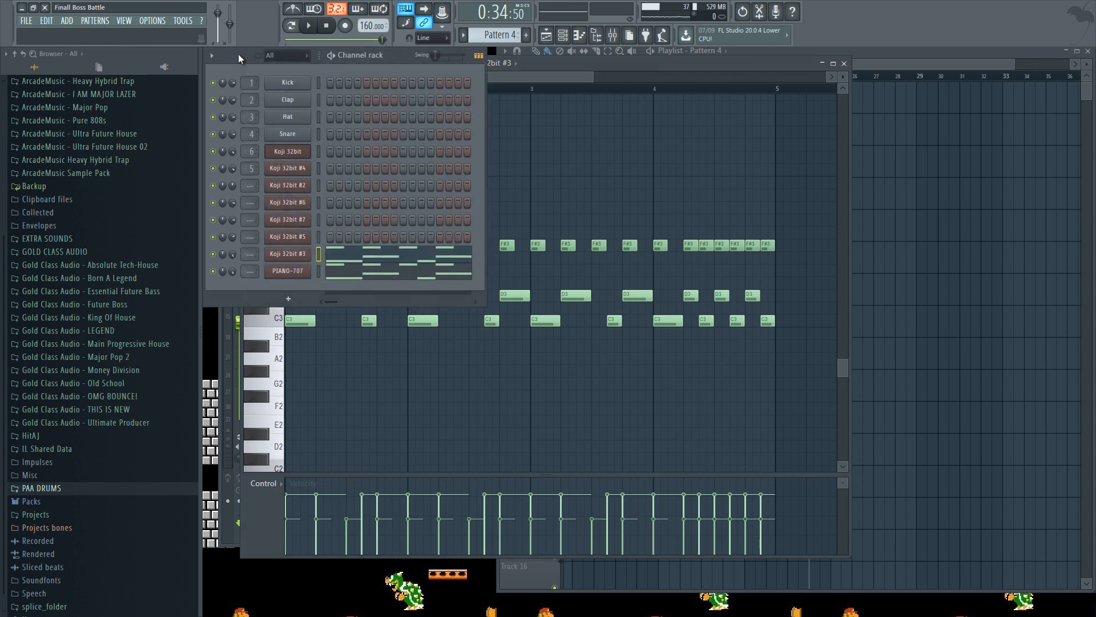
Add a new empty pattern, clone the Koji 32bit #6 channel, and browse the sound presets of the clone
{"action": "right_click", "coordinate": [824, 268]}
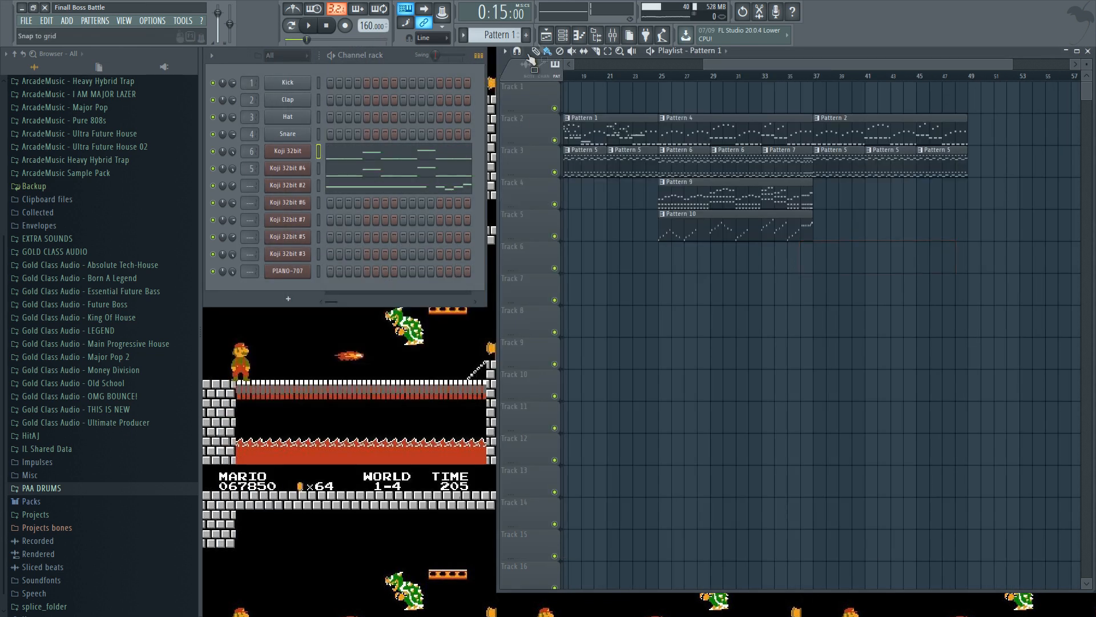
{"action": "left_click", "coordinate": [526, 36]}
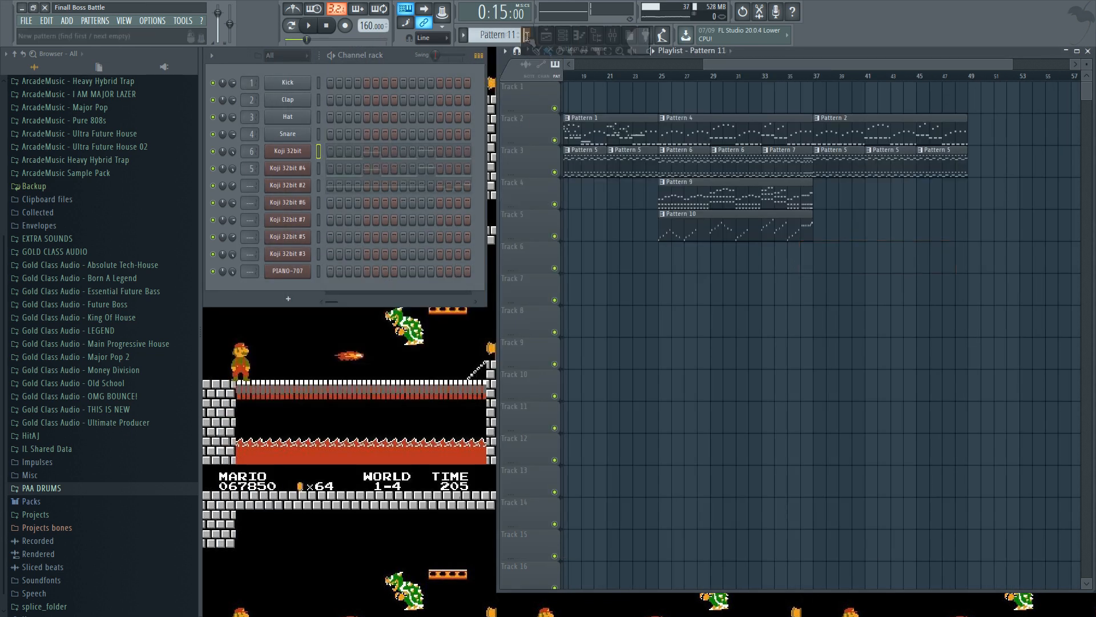
{"action": "right_click", "coordinate": [306, 204]}
{"action": "left_click", "coordinate": [342, 291]}
{"action": "left_click", "coordinate": [496, 373]}
{"action": "scroll", "coordinate": [499, 331], "scroll_direction": "up", "scroll_amount": 5}
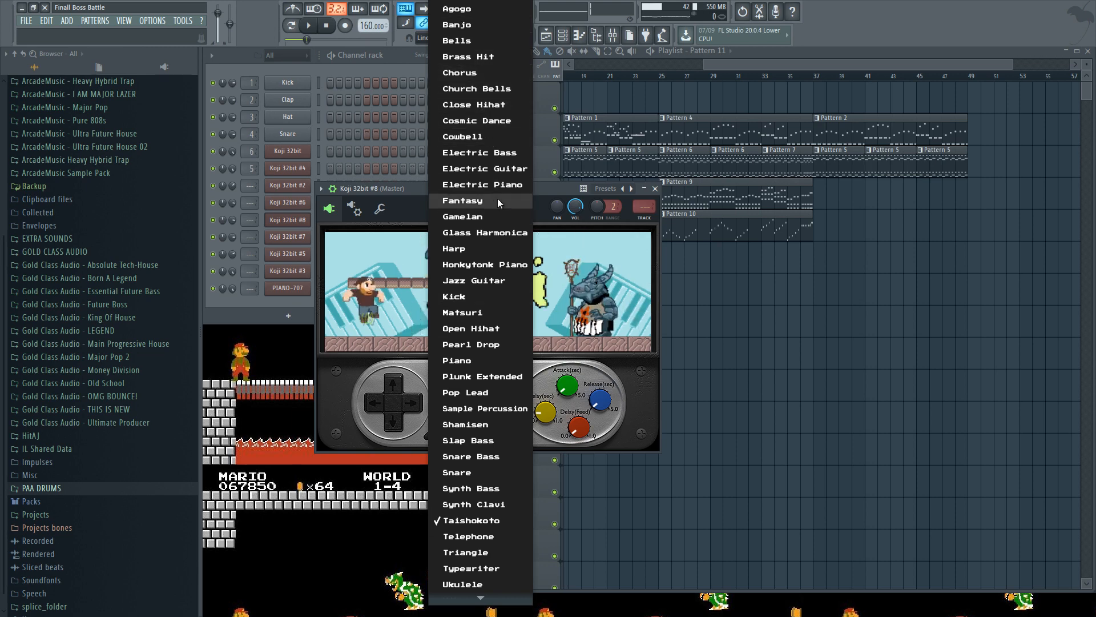
{"action": "scroll", "coordinate": [495, 230], "scroll_direction": "down", "scroll_amount": 5}
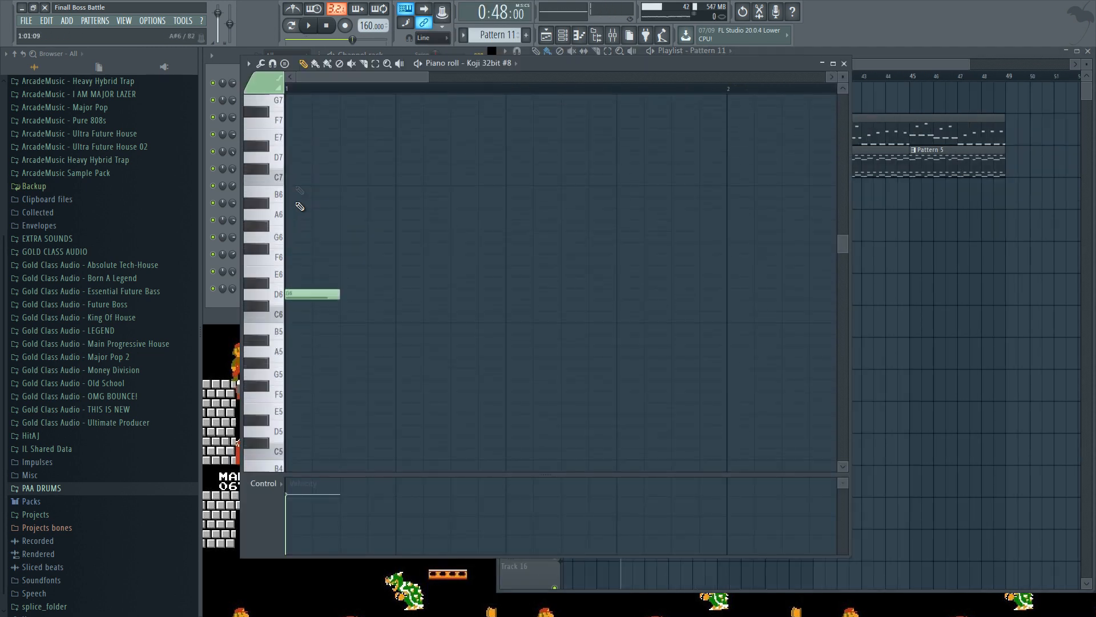
Enter a sixteenth-note arpeggio of D7, D6, A6 and D6 in Koji 32bit #8, duplicate it, and play it in pattern mode
{"action": "key", "text": "ctrl+Up"}
{"action": "left_click_drag", "start_coordinate": [338, 157], "coordinate": [313, 157]}
{"action": "left_click_drag", "start_coordinate": [318, 233], "coordinate": [318, 297]}
{"action": "key", "text": "ctrl+b"}
{"action": "left_click", "coordinate": [291, 25]}
{"action": "key", "text": "space"}
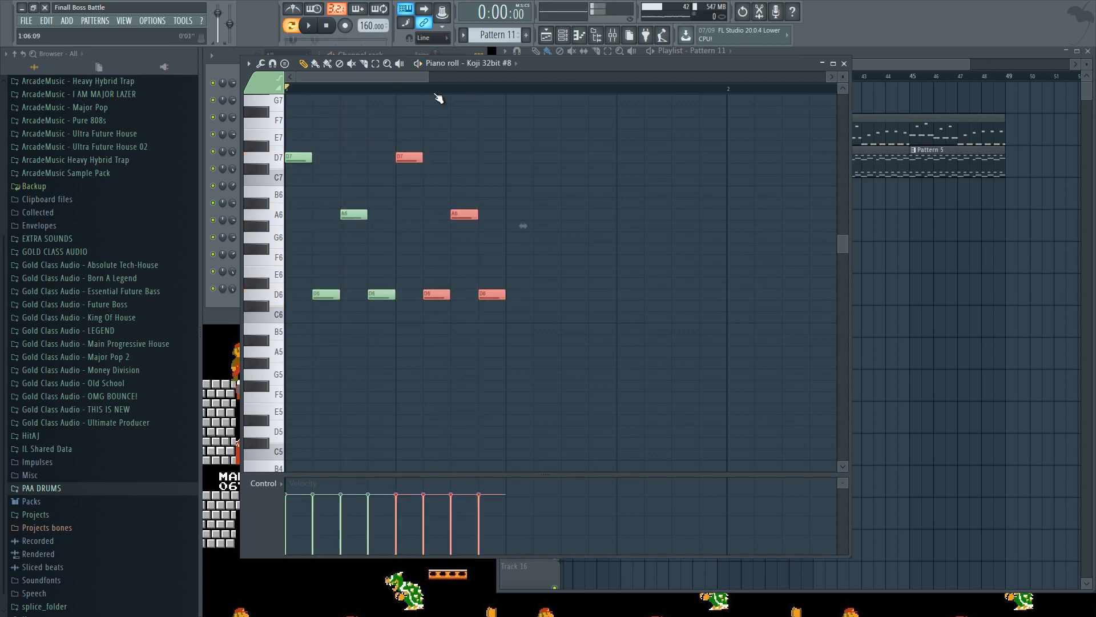
Duplicate the Koji 32bit #8 arpeggio to fill more bars, move the next bar's notes to a different pitch, and listen
{"action": "key", "text": "ctrl+b"}
{"action": "key", "text": "ctrl+b"}
{"action": "scroll", "coordinate": [440, 97], "scroll_direction": "down", "scroll_amount": 5}
{"action": "key", "text": "space"}
{"action": "key", "text": "ctrl+d"}
{"action": "key", "text": "ctrl+b"}
{"action": "left_click_drag", "start_coordinate": [406, 157], "coordinate": [406, 122]}
{"action": "key", "text": "space"}
{"action": "key", "text": "space"}
Vary the pitches of the Koji 32bit #8 arpeggio in the remaining bars of the four-bar pattern, checking each change by ear
{"action": "mouse_move", "coordinate": [406, 122]}
{"action": "left_mouse_down"}
{"action": "mouse_move", "coordinate": [479, 117]}
{"action": "mouse_move", "coordinate": [465, 122]}
{"action": "left_mouse_up"}
{"action": "scroll", "coordinate": [465, 122], "scroll_direction": "up", "scroll_amount": 3}
{"action": "mouse_move", "coordinate": [465, 224]}
{"action": "left_mouse_down"}
{"action": "mouse_move", "coordinate": [527, 199]}
{"action": "mouse_move", "coordinate": [573, 202]}
{"action": "mouse_move", "coordinate": [591, 168]}
{"action": "left_mouse_up"}
{"action": "left_click", "coordinate": [519, 88]}
{"action": "key", "text": "space"}
{"action": "key", "text": "space"}
{"action": "mouse_move", "coordinate": [591, 167]}
{"action": "left_mouse_down"}
{"action": "mouse_move", "coordinate": [674, 198]}
{"action": "mouse_move", "coordinate": [751, 137]}
{"action": "left_mouse_up"}
{"action": "left_click", "coordinate": [668, 13]}
{"action": "key", "text": "space"}
{"action": "key", "text": "ctrl+d"}
{"action": "left_click_drag", "start_coordinate": [684, 4], "coordinate": [877, 8]}
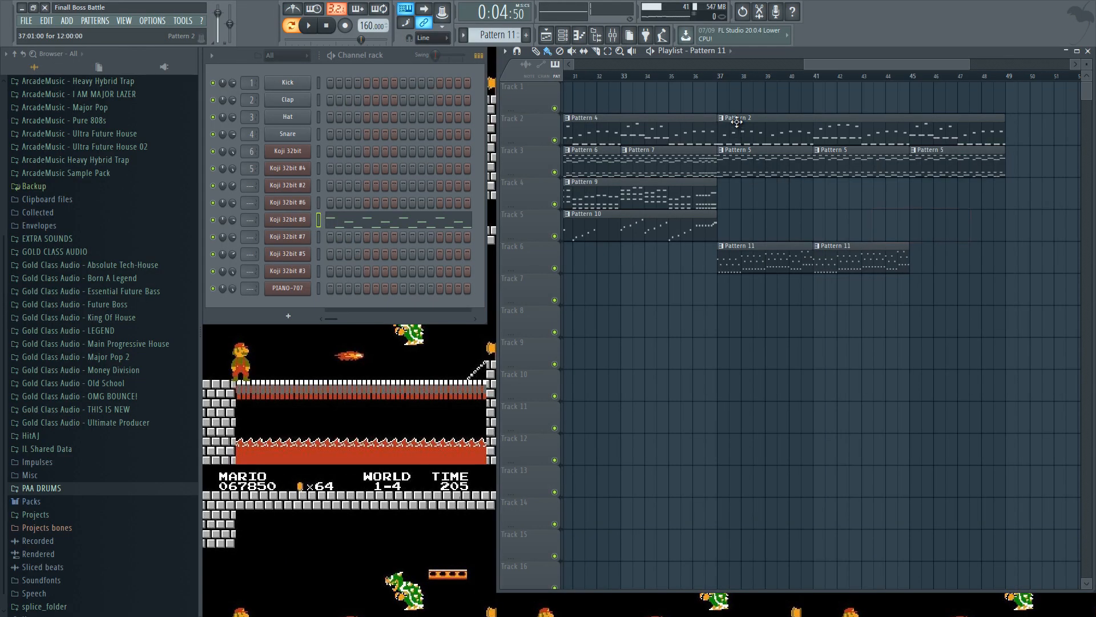
Copy the first two bars of Pattern 2's bass line into Koji 32bit #4 in Pattern 11 and play them
{"action": "left_click", "coordinate": [737, 122]}
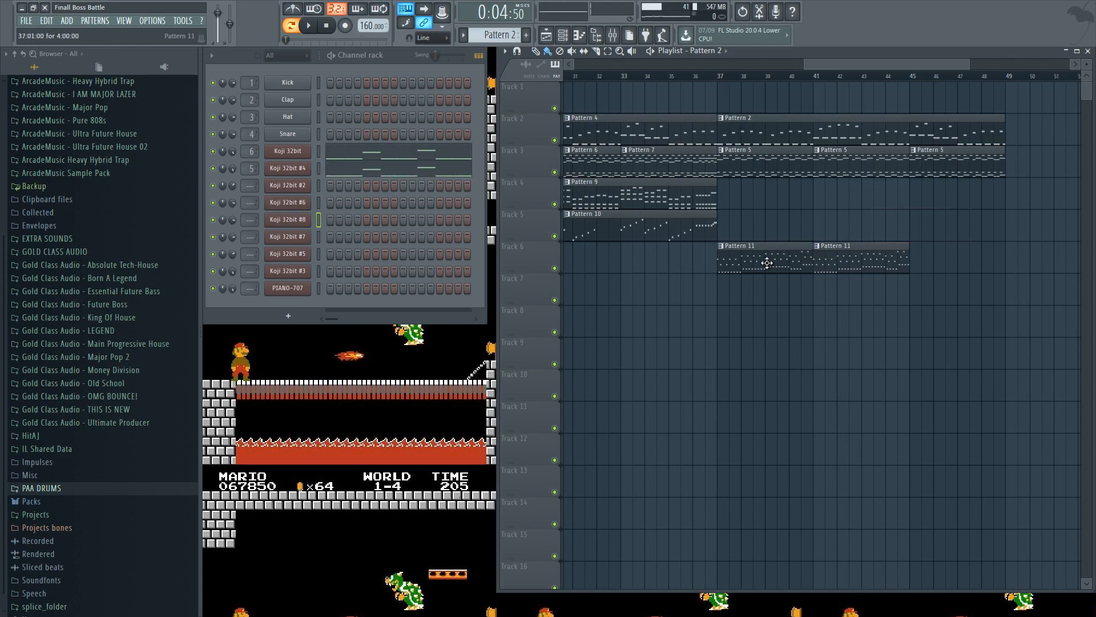
{"action": "left_click", "coordinate": [352, 150]}
{"action": "left_click_drag", "start_coordinate": [451, 255], "coordinate": [346, 349]}
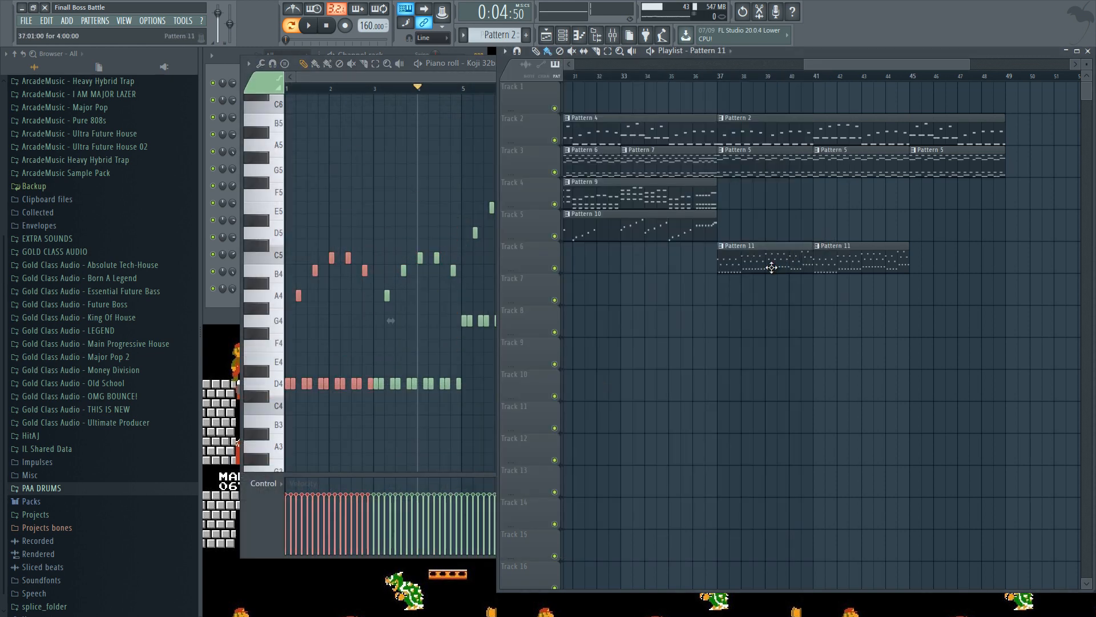
{"action": "left_click", "coordinate": [771, 265]}
{"action": "left_click", "coordinate": [417, 73]}
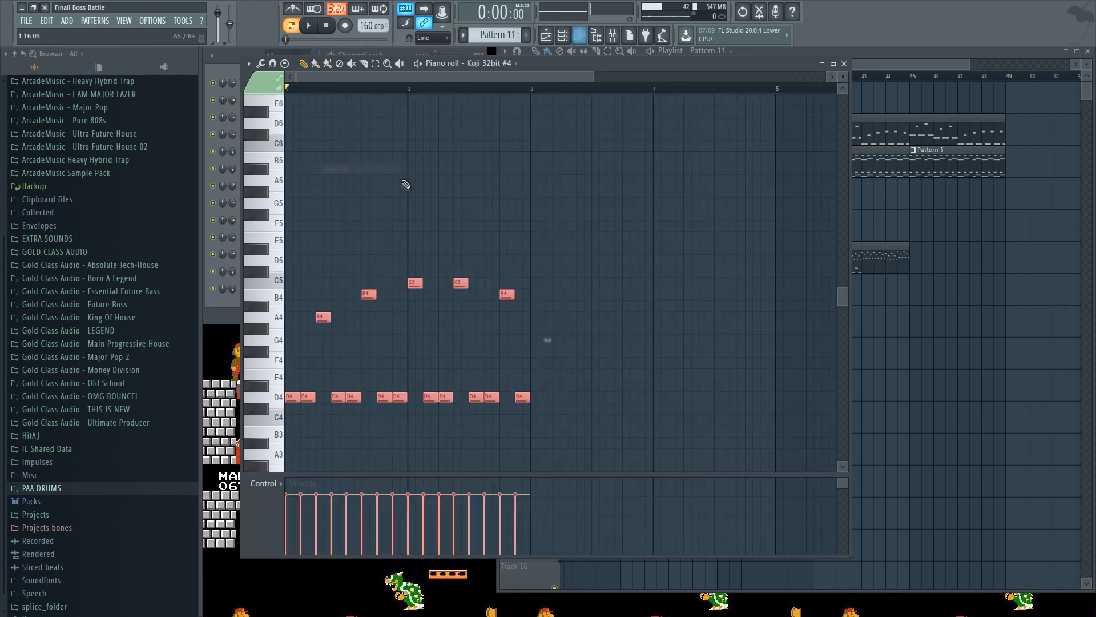
{"action": "key", "text": "space"}
{"action": "key", "text": "space"}
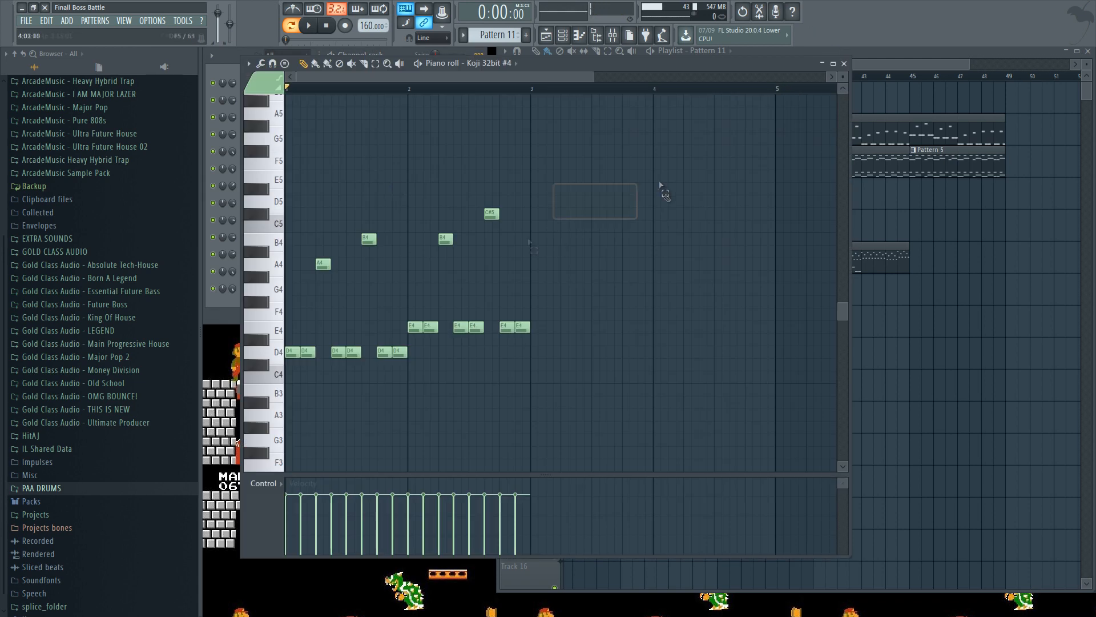
Delete the unwanted notes in bar 4 of the Koji 32bit #4 bass line, adjust a remaining note's pitch, and listen
{"action": "left_click_drag", "start_coordinate": [786, 159], "coordinate": [729, 329]}
{"action": "key", "text": "Delete"}
{"action": "mouse_move", "coordinate": [715, 212]}
{"action": "left_mouse_down"}
{"action": "mouse_move", "coordinate": [655, 324]}
{"action": "mouse_move", "coordinate": [719, 266]}
{"action": "left_mouse_up"}
{"action": "key", "text": "space"}
{"action": "left_click", "coordinate": [610, 254], "text": "ctrl"}
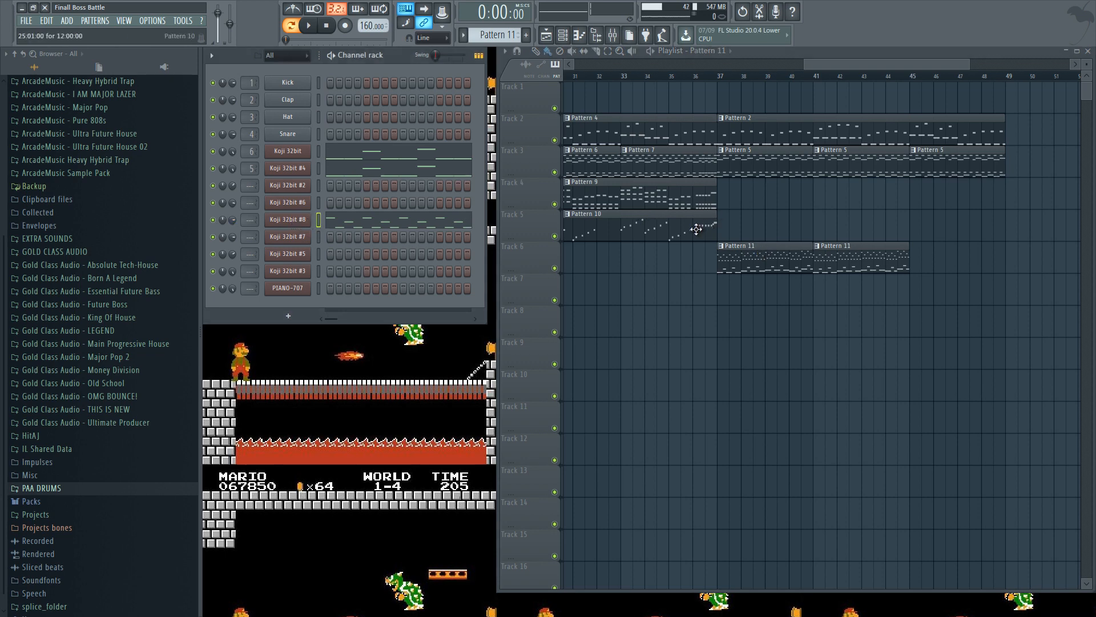
Clone the Koji 32bit #4 channel, copy its Pattern 11 notes into the clone, and open the clone's instrument
{"action": "right_click", "coordinate": [308, 168]}
{"action": "left_click", "coordinate": [331, 254]}
{"action": "left_click", "coordinate": [402, 60]}
{"action": "left_click", "coordinate": [320, 169]}
{"action": "key", "text": "ctrl+c"}
{"action": "left_click", "coordinate": [319, 186]}
{"action": "key", "text": "ctrl+v"}
{"action": "right_click", "coordinate": [214, 188]}
{"action": "left_click", "coordinate": [221, 193]}
{"action": "left_click", "coordinate": [289, 185]}
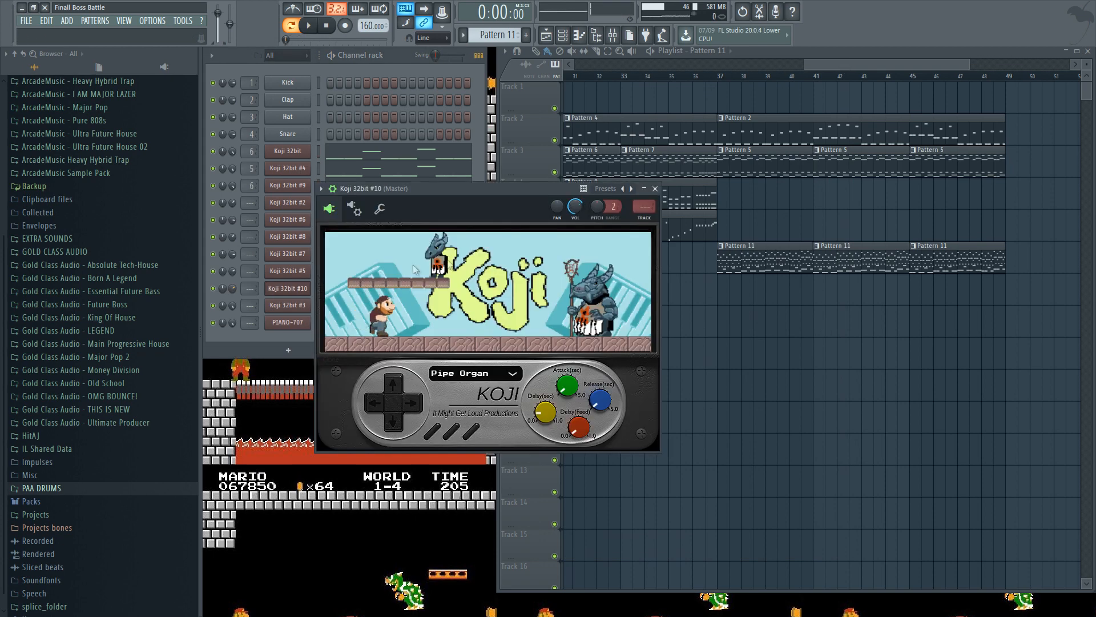
Audition presets for the Koji 32bit #10 channel, select Synth Accordion, and play a test note
{"action": "left_click", "coordinate": [482, 374]}
{"action": "scroll", "coordinate": [485, 285], "scroll_direction": "up", "scroll_amount": 4}
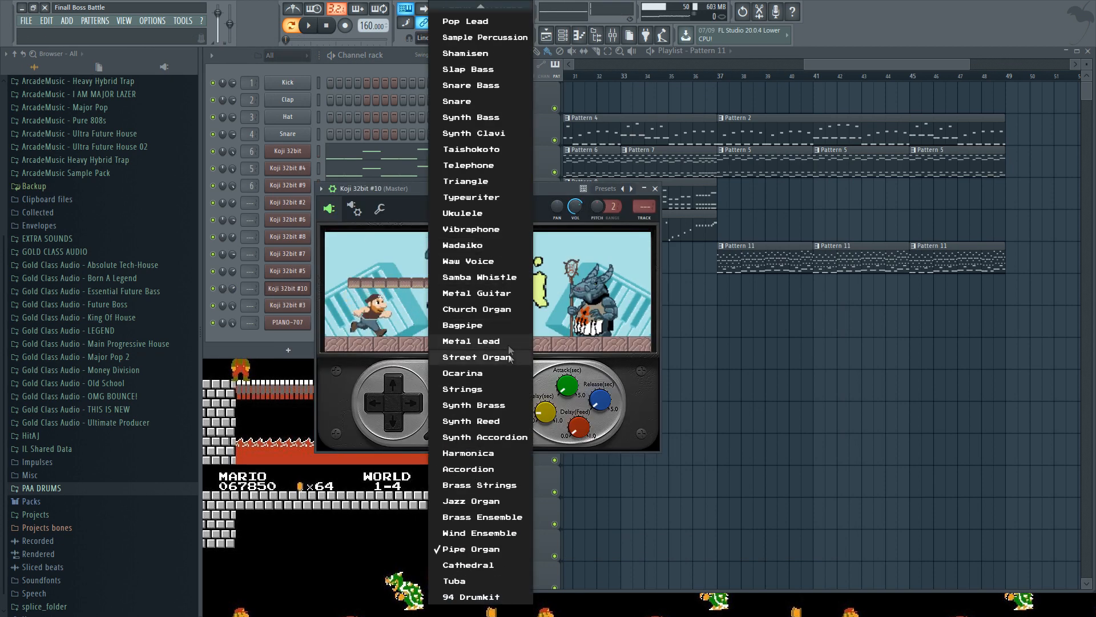
{"action": "left_click", "coordinate": [512, 403]}
{"action": "left_click", "coordinate": [415, 403]}
{"action": "left_click", "coordinate": [395, 61]}
{"action": "left_click", "coordinate": [519, 189]}
{"action": "key", "text": "q"}
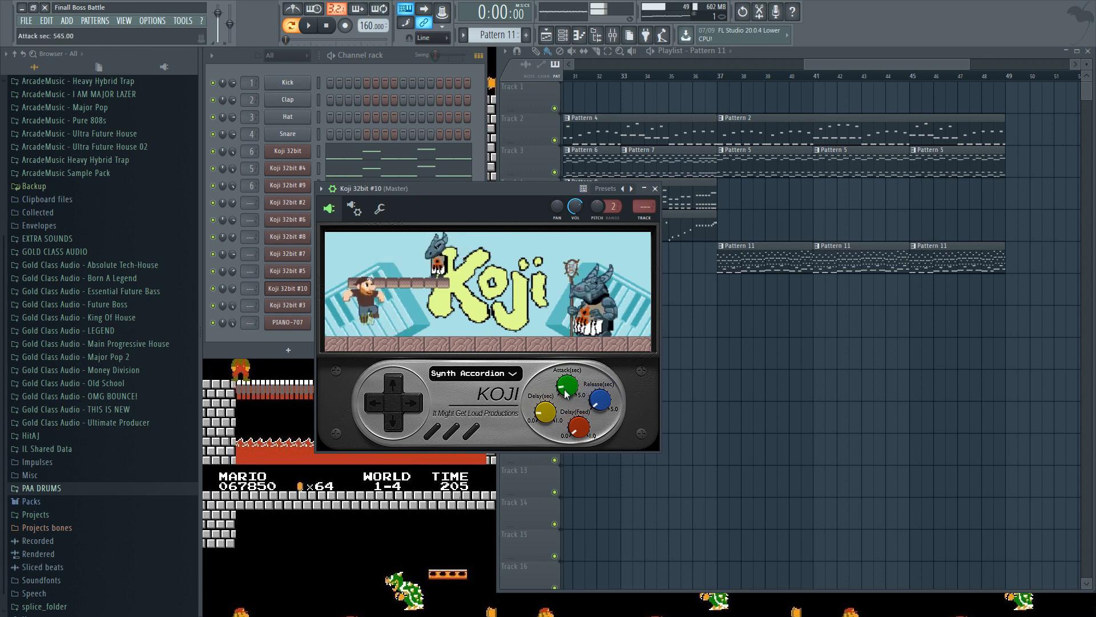
{"action": "left_click", "coordinate": [655, 189]}
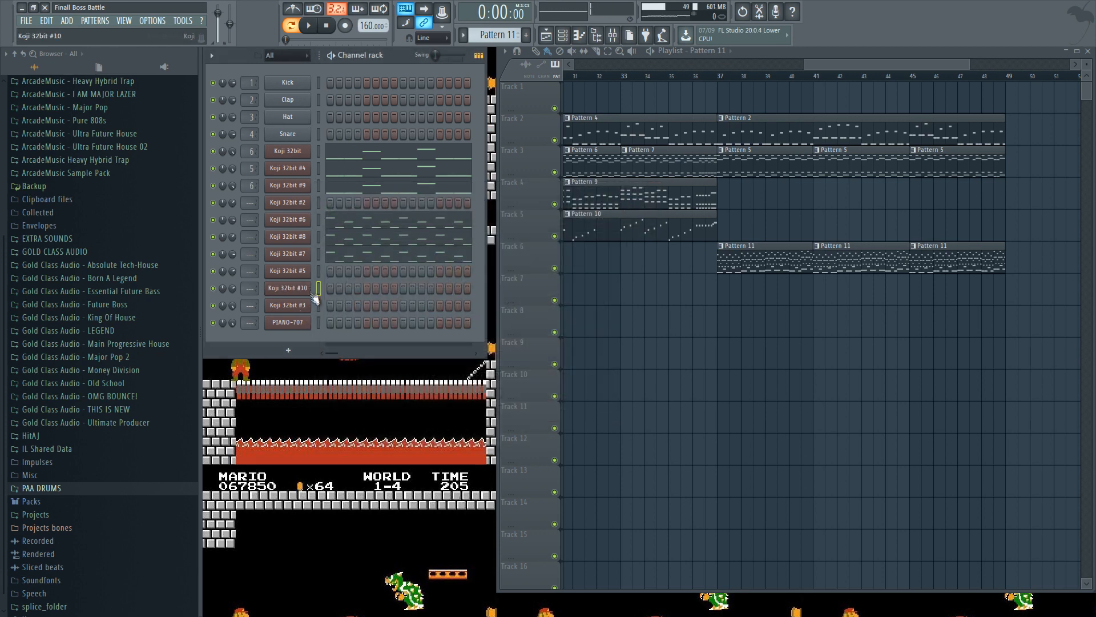
Build Koji 32bit #10 chords on the #9 bass roots: D5-F5-A5, F5-A5-C6, G5-B5-D6 and two shorter bar 4 chords, and play them
{"action": "left_click", "coordinate": [326, 190]}
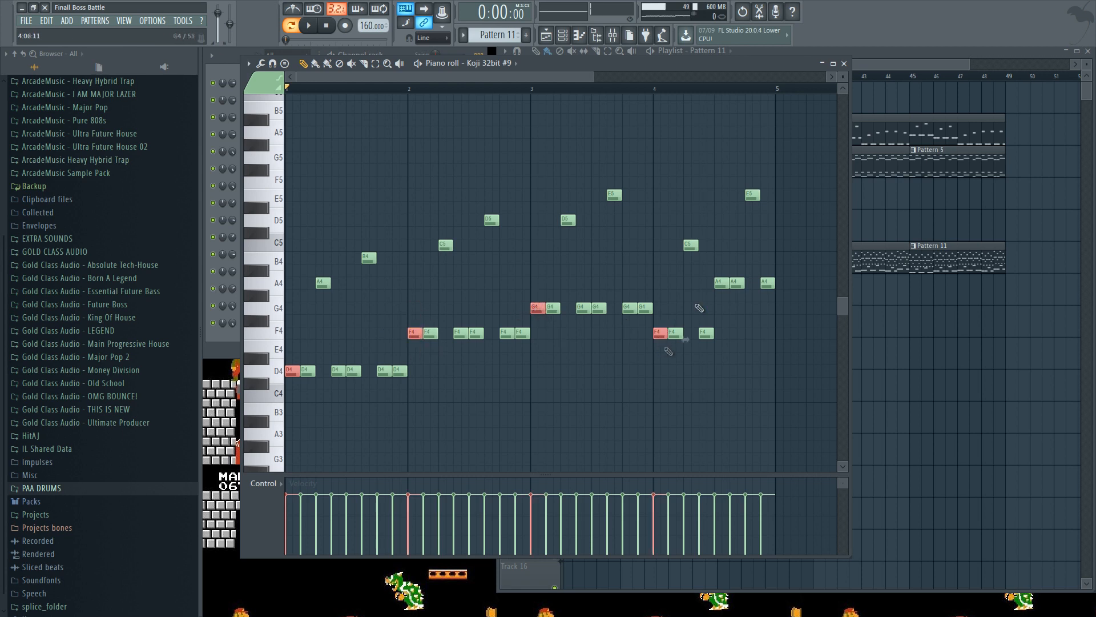
{"action": "key", "text": "F7"}
{"action": "left_click", "coordinate": [319, 289]}
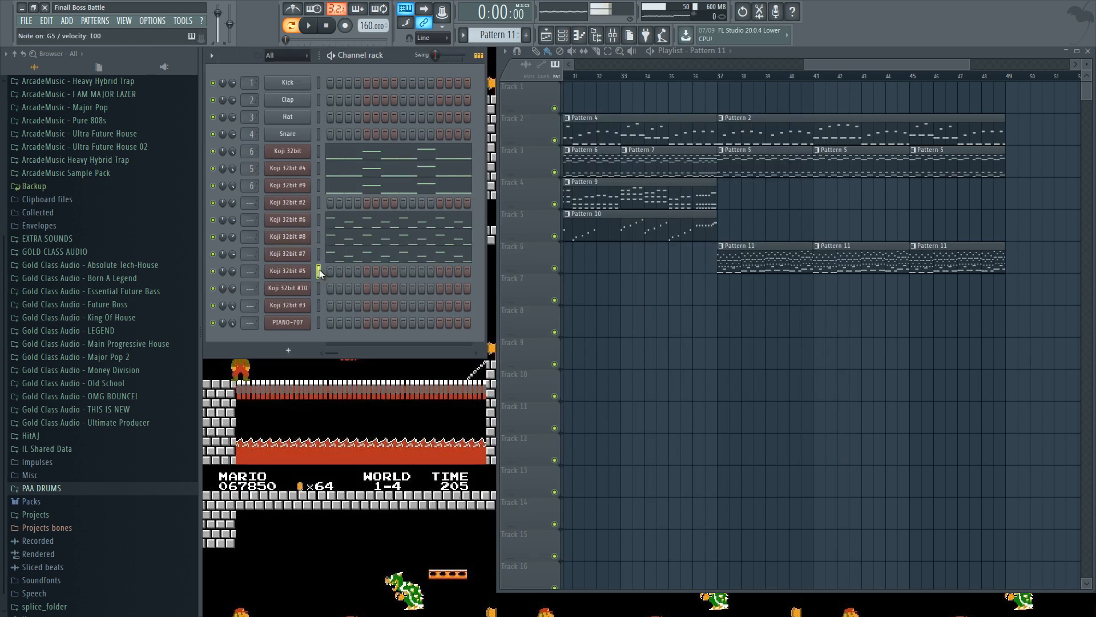
{"action": "right_click", "coordinate": [310, 287]}
{"action": "left_click", "coordinate": [332, 289]}
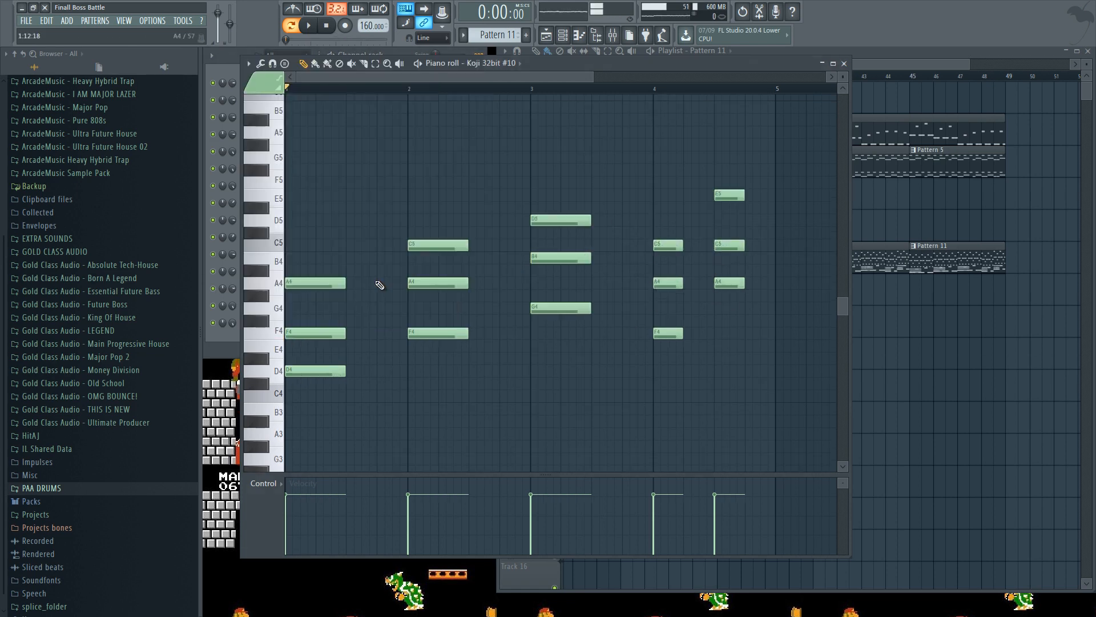
{"action": "key", "text": "space"}
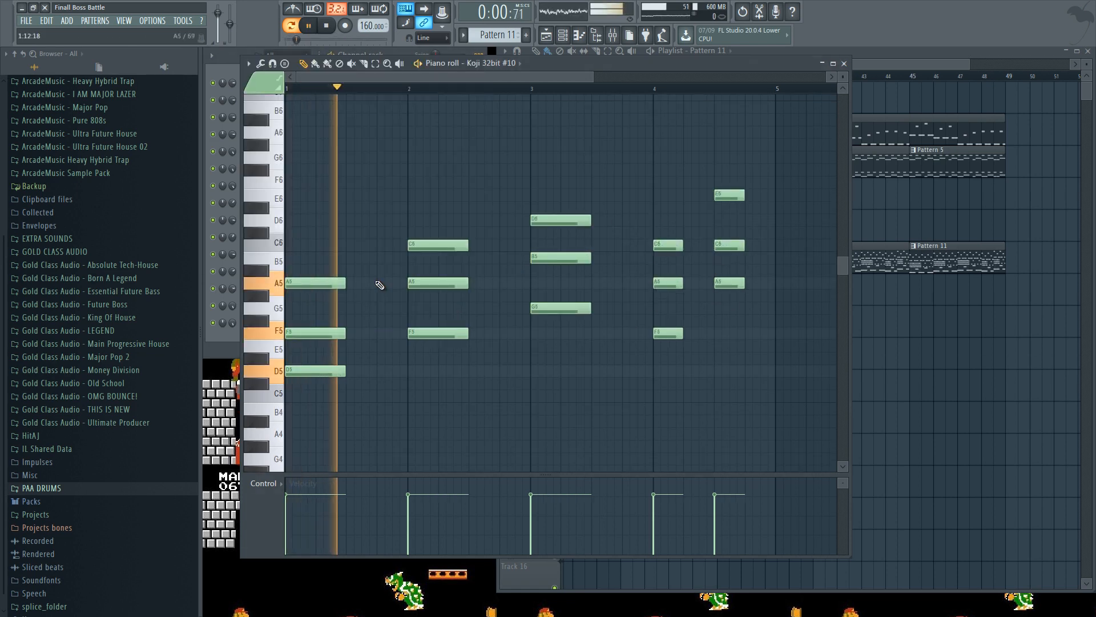
{"action": "left_click", "coordinate": [843, 64]}
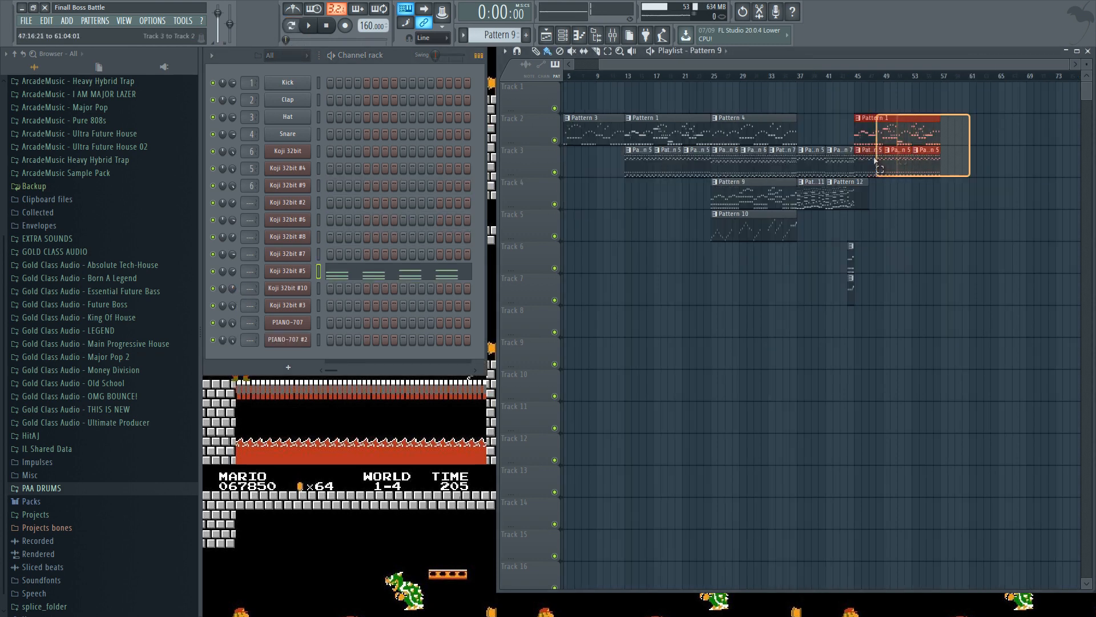
Delete the old bass and drum clips after bar 45 and duplicate the arrangement from bars 13 to 45 in their place
{"action": "left_click_drag", "start_coordinate": [964, 112], "coordinate": [874, 163]}
{"action": "key", "text": "Delete"}
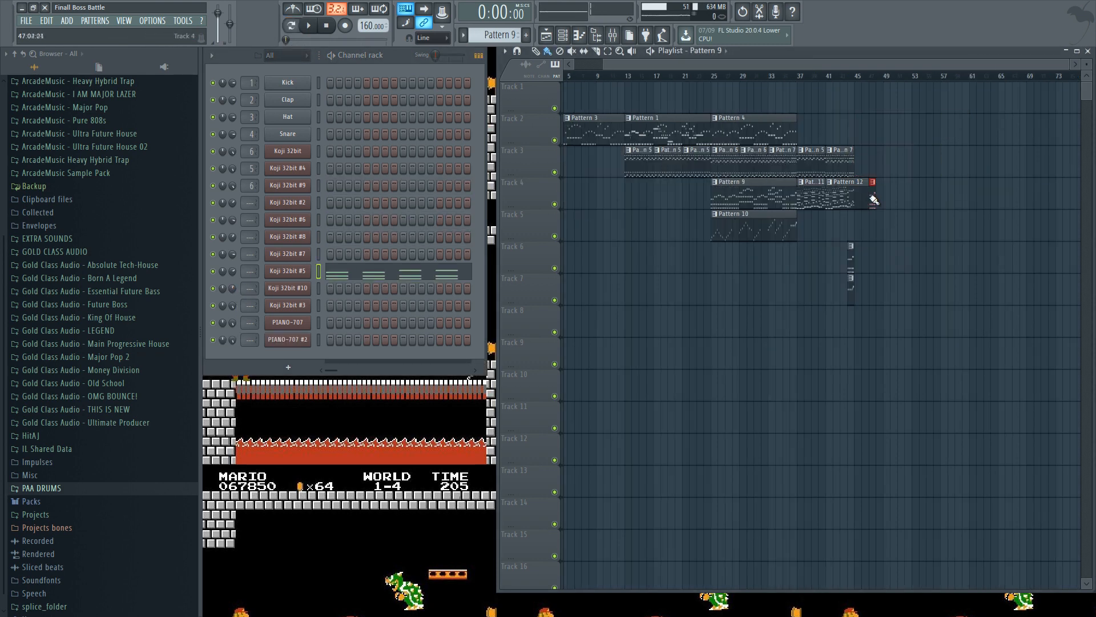
{"action": "left_click_drag", "start_coordinate": [894, 114], "coordinate": [627, 342]}
{"action": "key", "text": "ctrl+b"}
{"action": "left_click", "coordinate": [889, 120]}
{"action": "scroll", "coordinate": [841, 73], "scroll_direction": "right", "scroll_amount": 4}
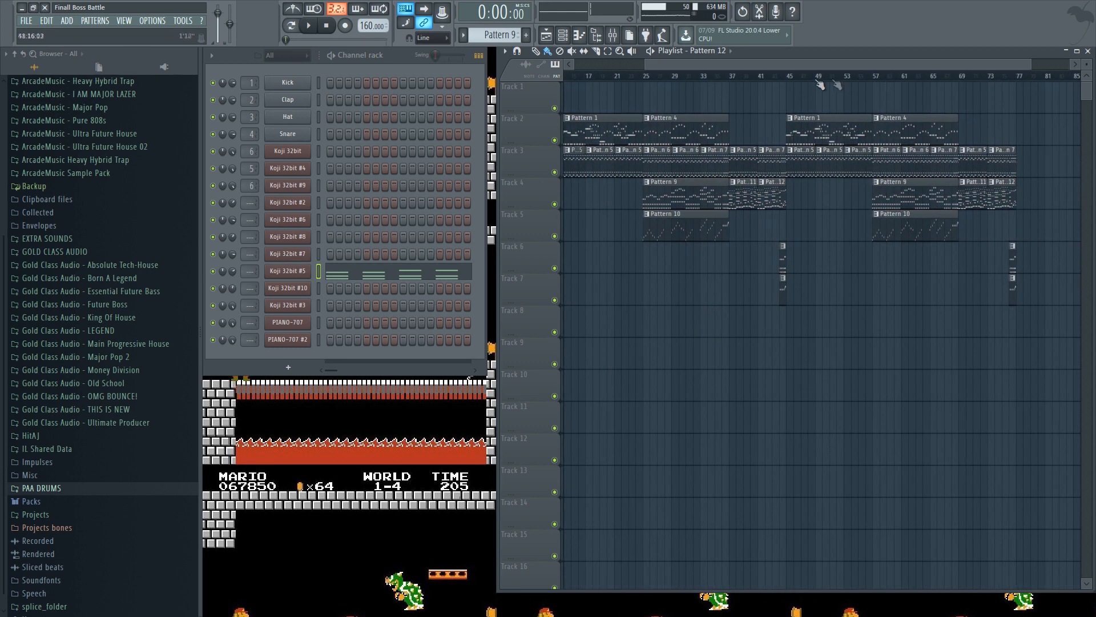
{"action": "scroll", "coordinate": [792, 80], "scroll_direction": "up", "scroll_amount": 3}
{"action": "scroll", "coordinate": [794, 79], "scroll_direction": "down", "scroll_amount": 3}
Create a tempo automation clip spanning bars 1 to 45 and edit its end point
{"action": "left_click_drag", "start_coordinate": [793, 78], "coordinate": [337, 91]}
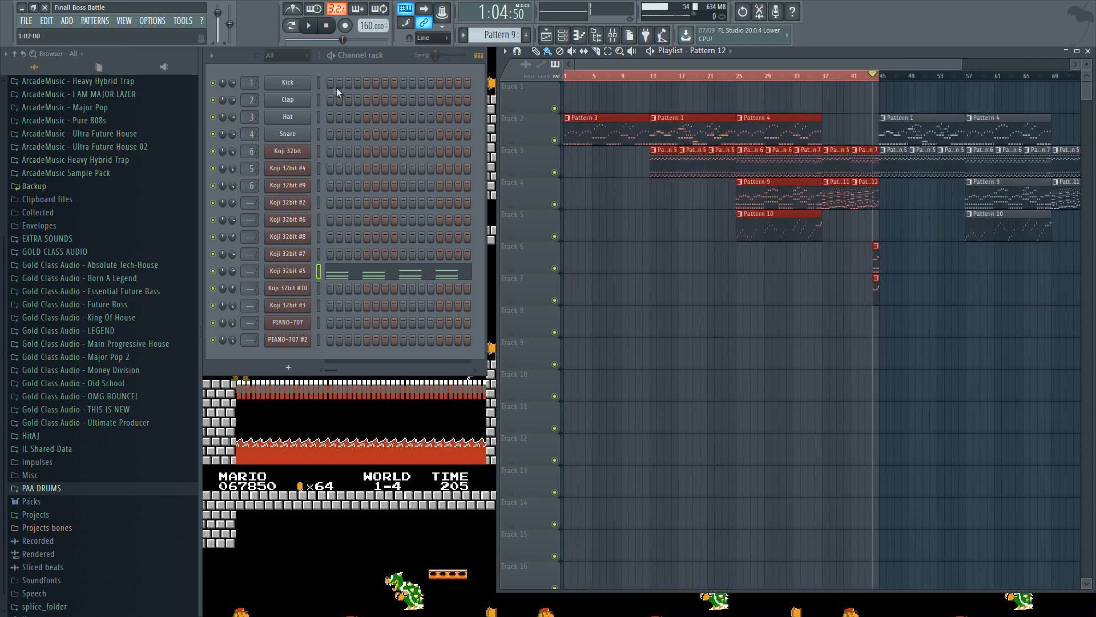
{"action": "right_click", "coordinate": [366, 27]}
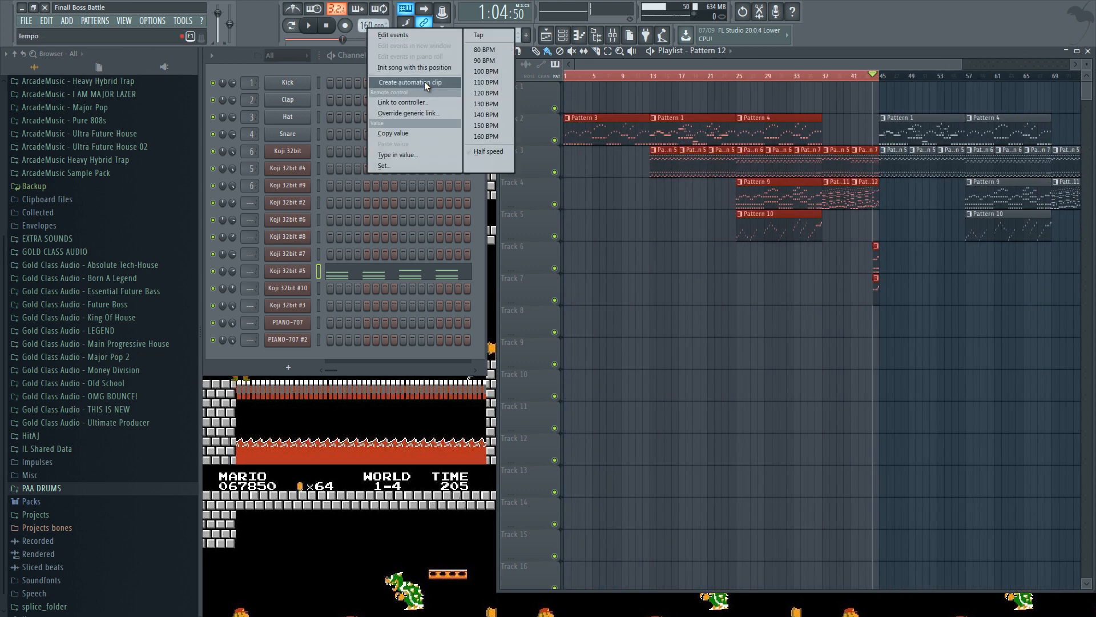
{"action": "left_click", "coordinate": [426, 81]}
{"action": "right_click", "coordinate": [880, 97]}
{"action": "left_click", "coordinate": [923, 279]}
Extend the tempo clip beyond bar 57 and shape a gradual tempo rise from bar 45 to a control point at bar 57
{"action": "scroll", "coordinate": [847, 80], "scroll_direction": "up", "scroll_amount": 5}
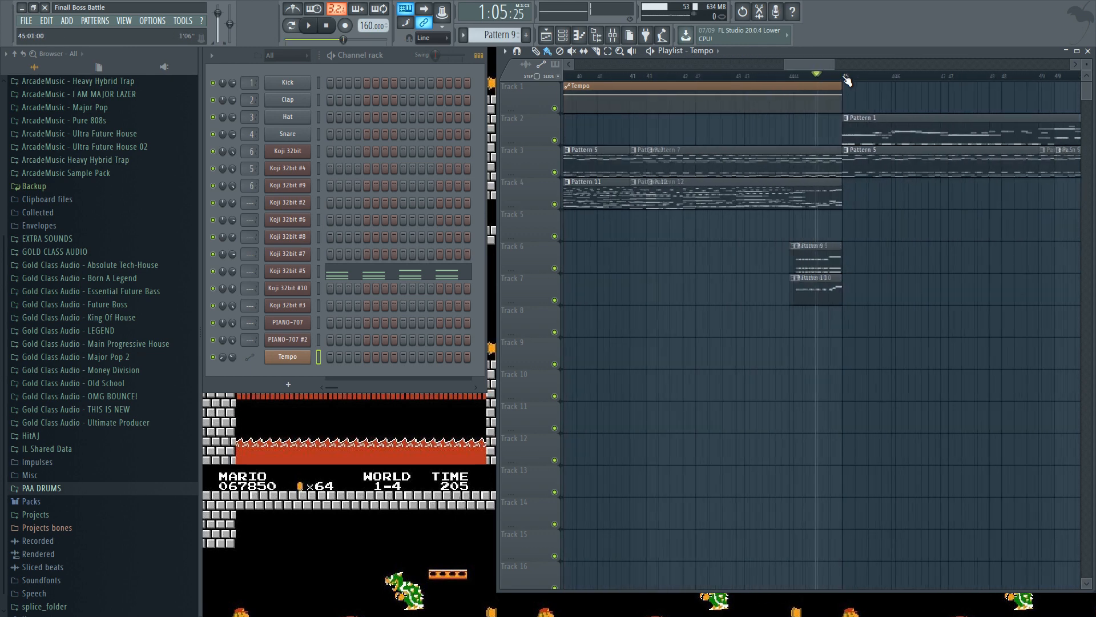
{"action": "scroll", "coordinate": [847, 86], "scroll_direction": "up", "scroll_amount": 2}
{"action": "left_click_drag", "start_coordinate": [846, 94], "coordinate": [875, 96]}
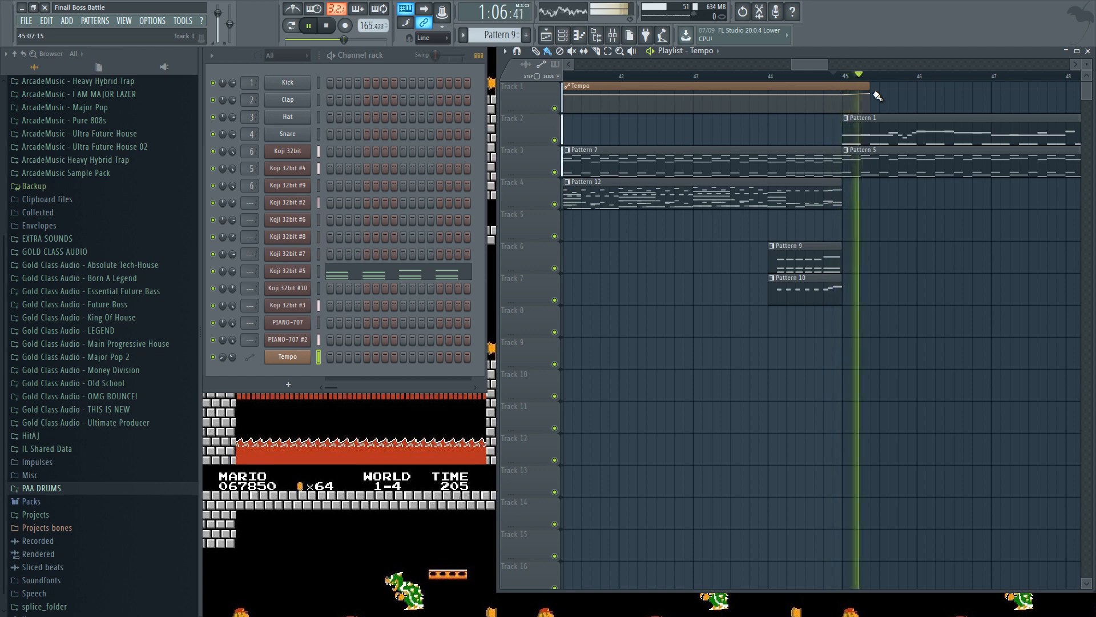
{"action": "scroll", "coordinate": [734, 93], "scroll_direction": "down", "scroll_amount": 4}
{"action": "left_click_drag", "start_coordinate": [707, 89], "coordinate": [1026, 89]}
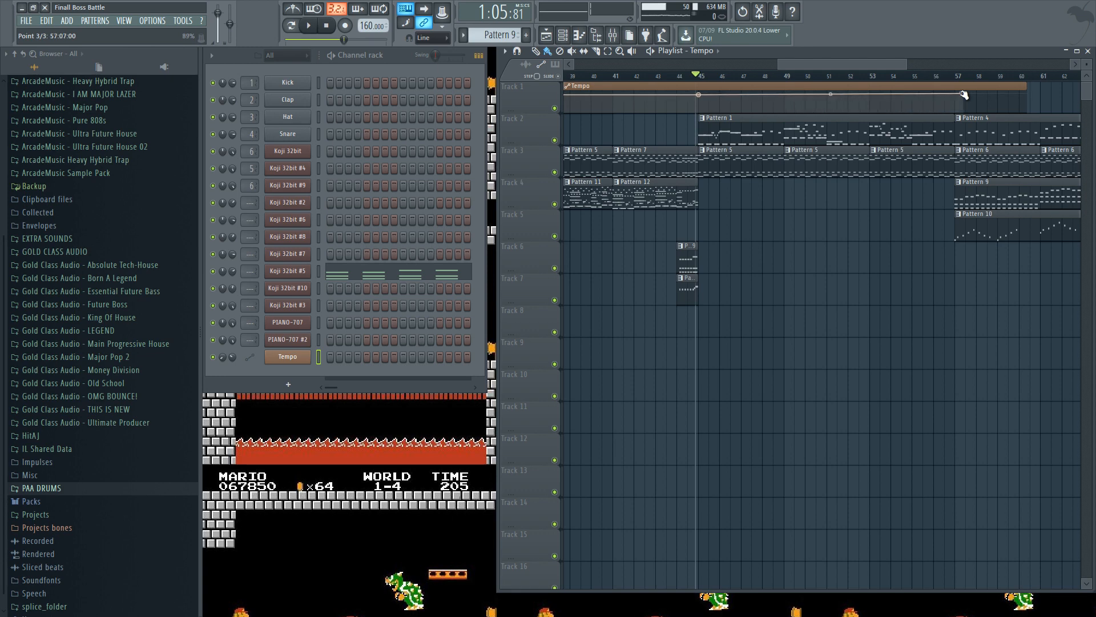
{"action": "left_click_drag", "start_coordinate": [962, 92], "coordinate": [953, 90]}
{"action": "left_click_drag", "start_coordinate": [956, 76], "coordinate": [952, 77]}
{"action": "scroll", "coordinate": [951, 82], "scroll_direction": "down", "scroll_amount": 4}
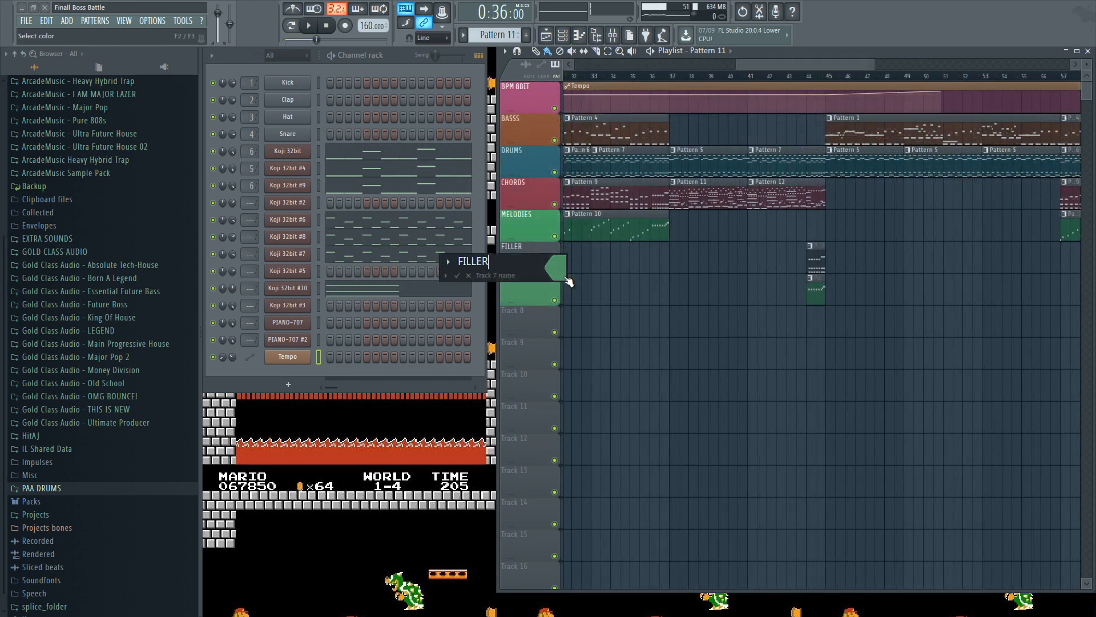
Name playlist track 7 FILLER2 with a green colour and show the full arrangement
{"action": "key", "text": "Return"}
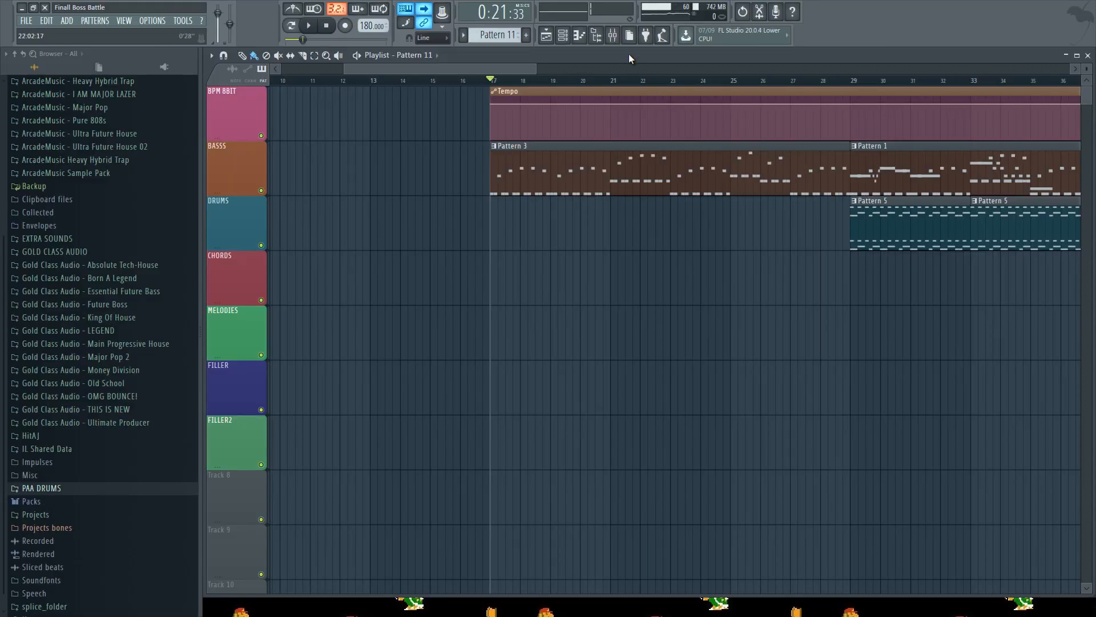
{"action": "left_click_drag", "start_coordinate": [522, 69], "coordinate": [946, 72]}
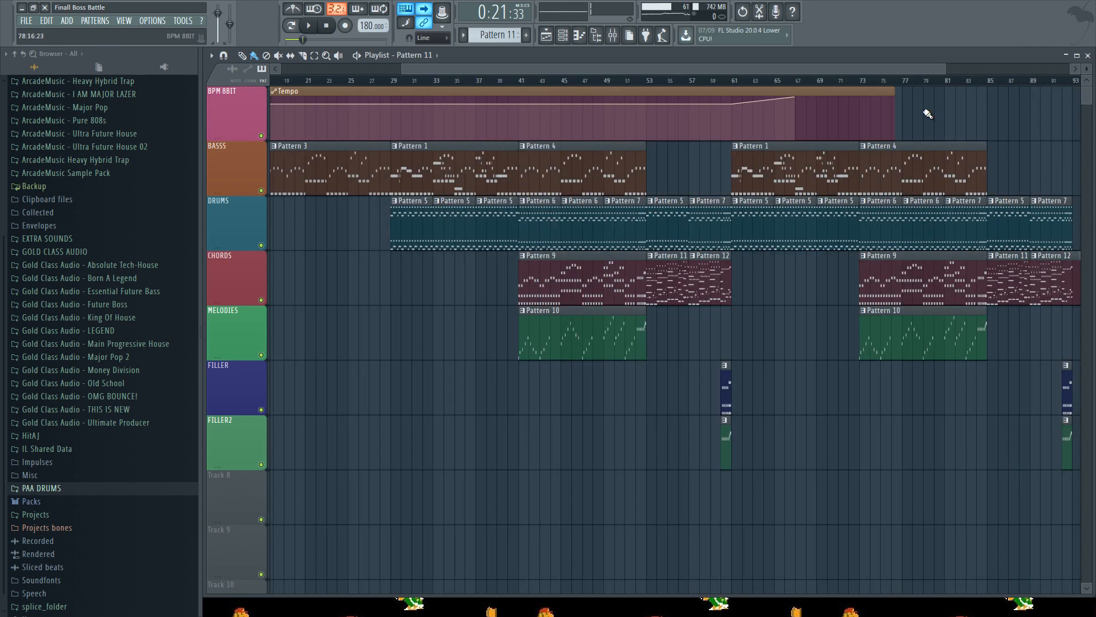